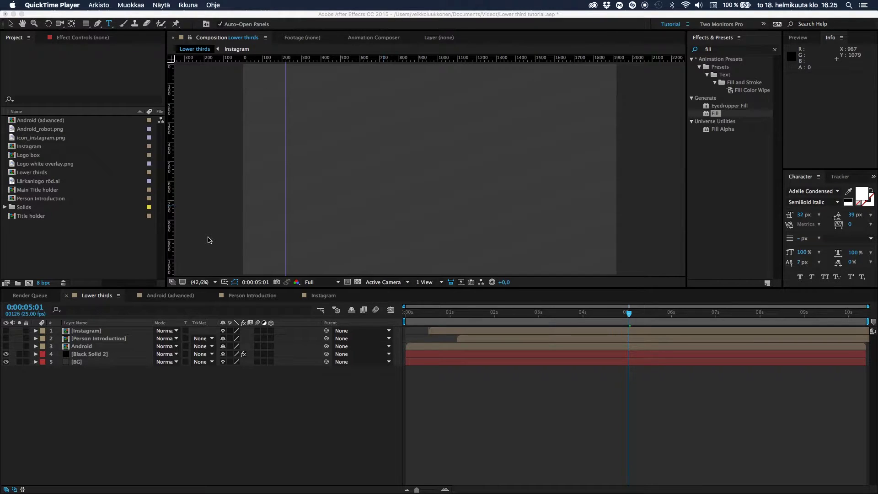
Step: Turn on visibility of the Instagram, Person Introduction and Android layers and scrub through the finished lower thirds
{"action": "left_click", "coordinate": [187, 405]}
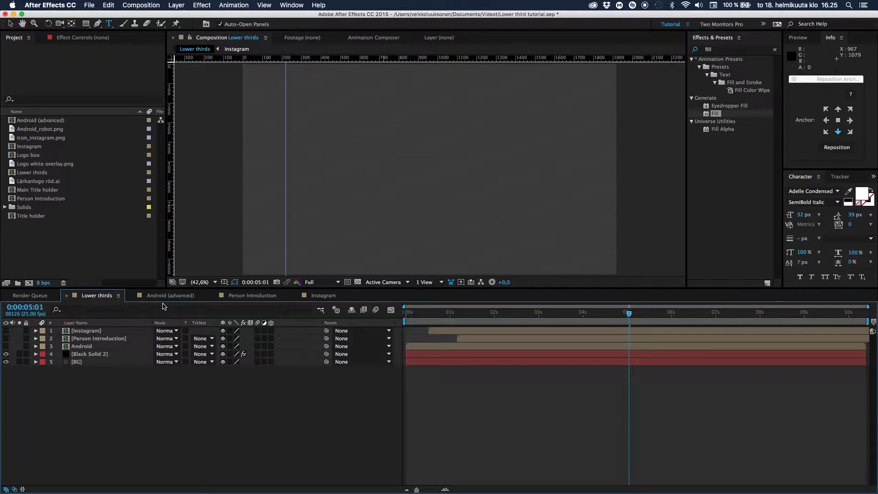
{"action": "left_click_drag", "start_coordinate": [6, 330], "coordinate": [6, 346]}
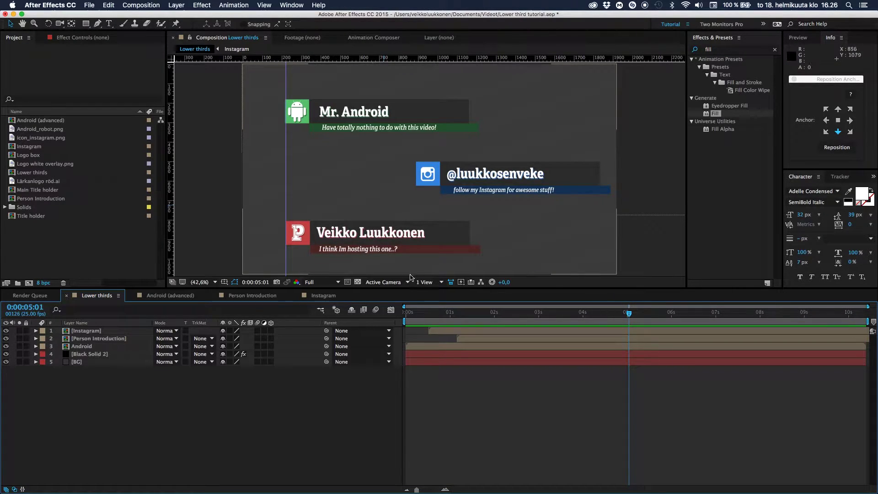
{"action": "left_click_drag", "start_coordinate": [410, 313], "coordinate": [575, 315]}
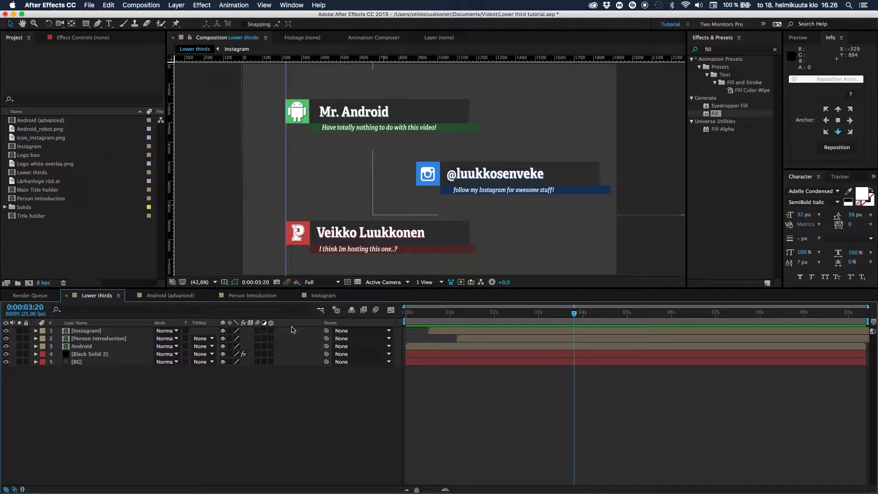
{"action": "left_click_drag", "start_coordinate": [422, 319], "coordinate": [608, 336]}
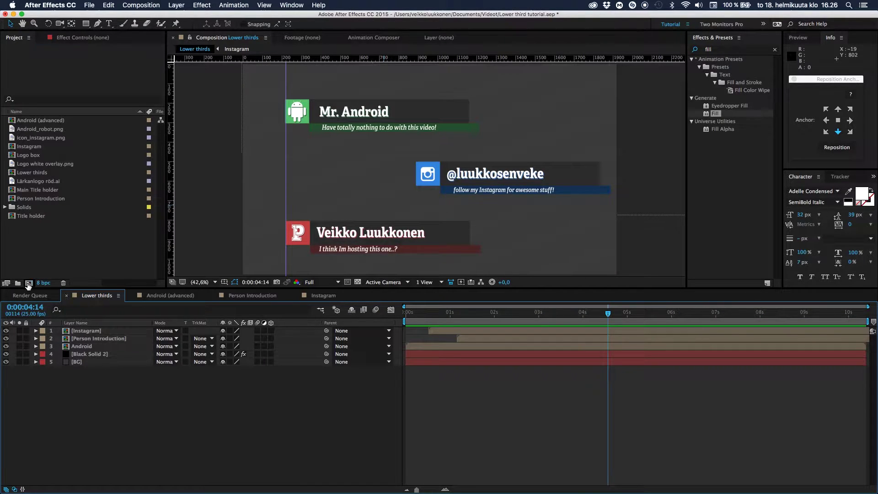
Step: Create a new HDTV 1080 25 composition named "Tutorial LT"
{"action": "left_click", "coordinate": [29, 282]}
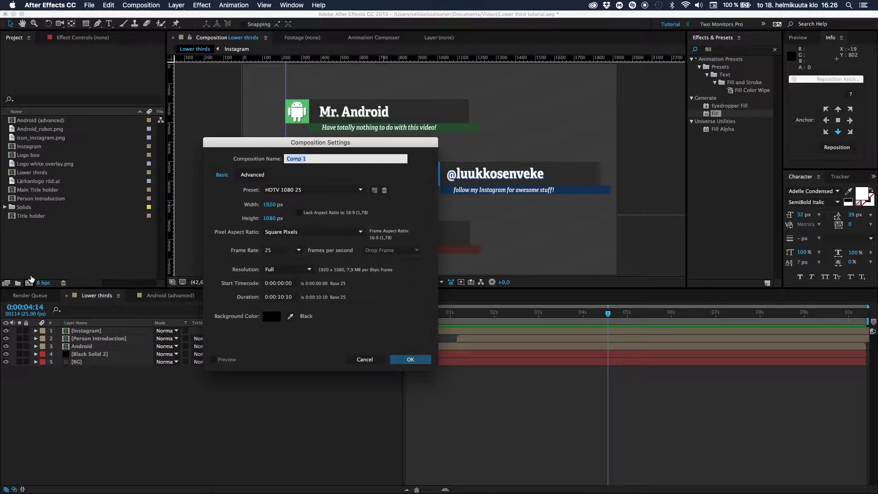
{"action": "type", "text": "Tutorial LT"}
{"action": "key", "text": "Return"}
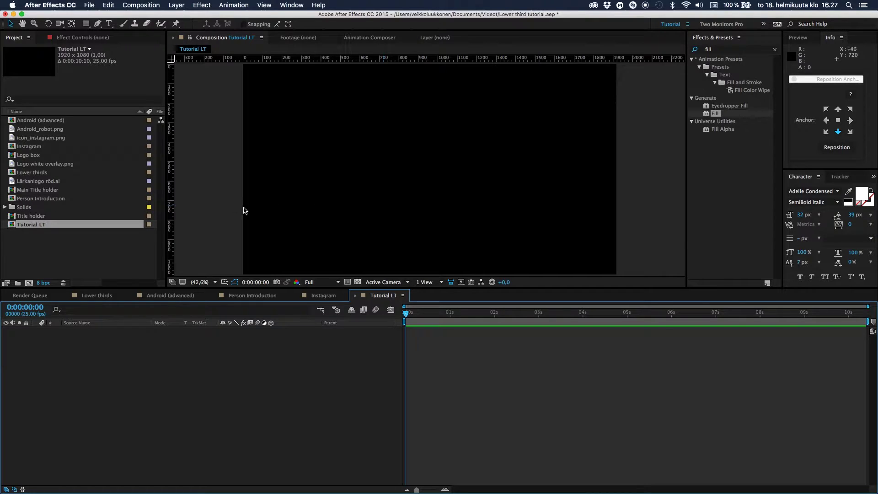
Step: Draw a wide rectangle shape in the lower-left part of the frame and set its fill color to 2b2b2b
{"action": "left_click", "coordinate": [86, 24]}
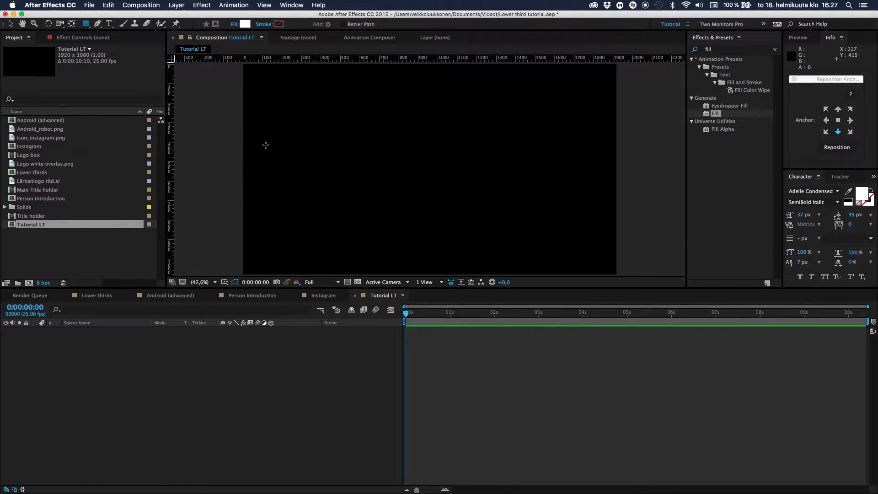
{"action": "mouse_move", "coordinate": [298, 211]}
{"action": "left_mouse_down"}
{"action": "mouse_move", "coordinate": [386, 233]}
{"action": "mouse_move", "coordinate": [474, 236]}
{"action": "left_mouse_up"}
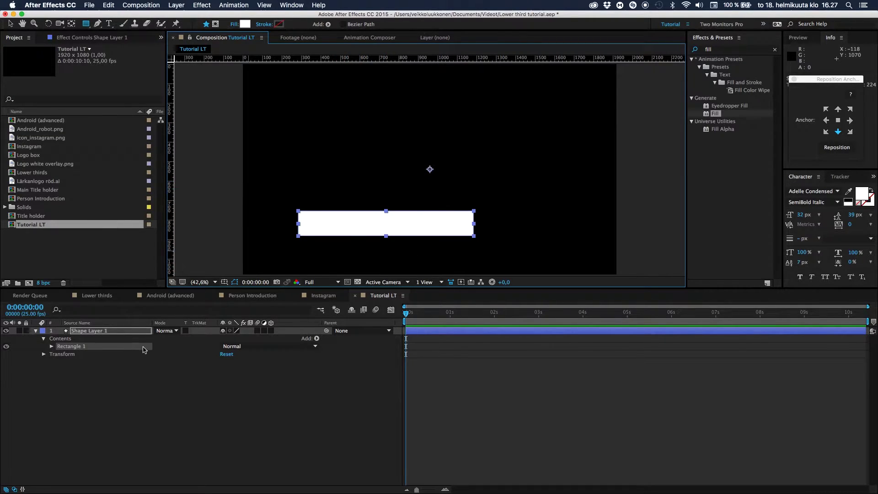
{"action": "left_click", "coordinate": [245, 25]}
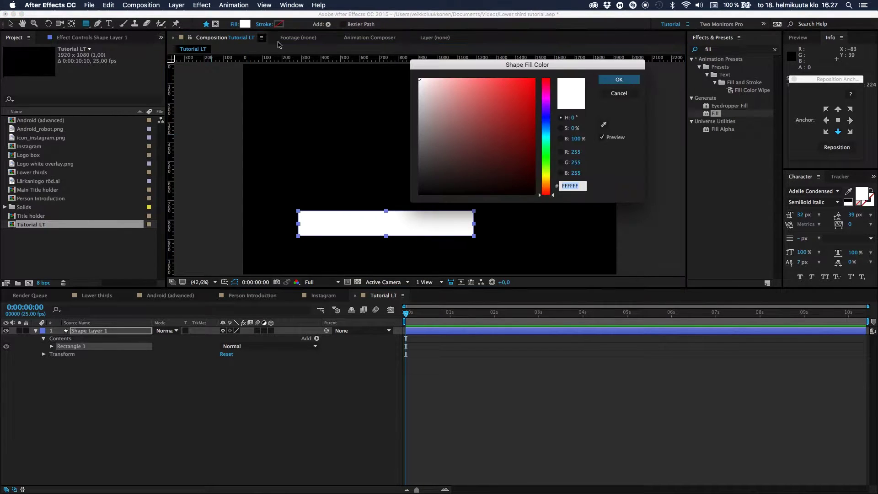
{"action": "left_click", "coordinate": [417, 179]}
{"action": "left_click_drag", "start_coordinate": [417, 180], "coordinate": [413, 174]}
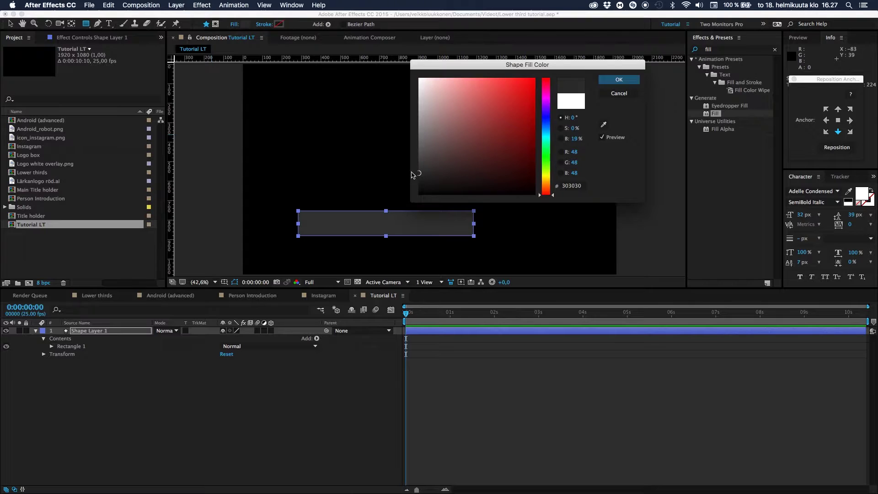
{"action": "left_click", "coordinate": [579, 187]}
{"action": "double_click", "coordinate": [580, 187]}
{"action": "type", "text": "2b2b2b"}
{"action": "left_click", "coordinate": [630, 81]}
{"action": "left_click", "coordinate": [256, 408]}
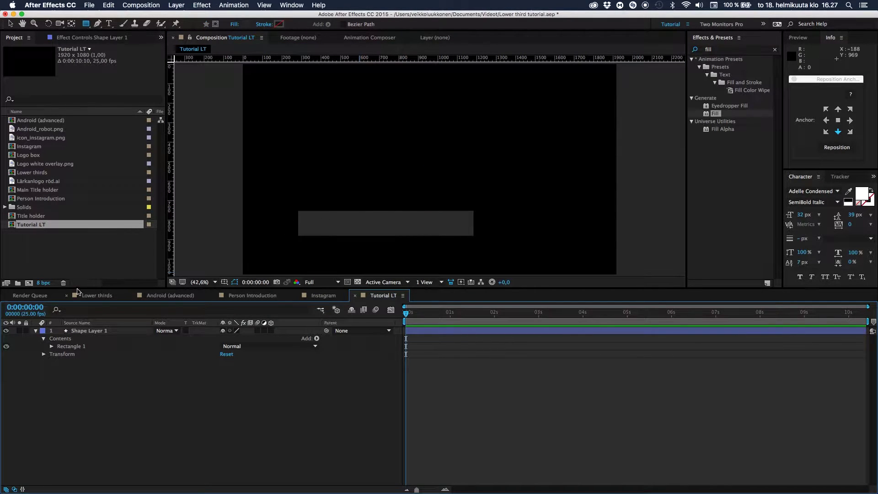
Step: Reposition the shape layer's anchor point to the middle of the rectangle's left edge
{"action": "left_click", "coordinate": [36, 332]}
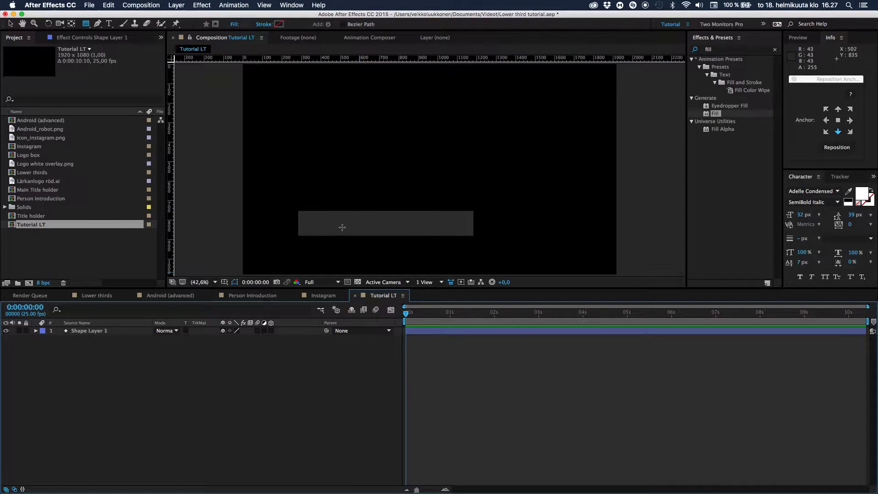
{"action": "left_click", "coordinate": [97, 333]}
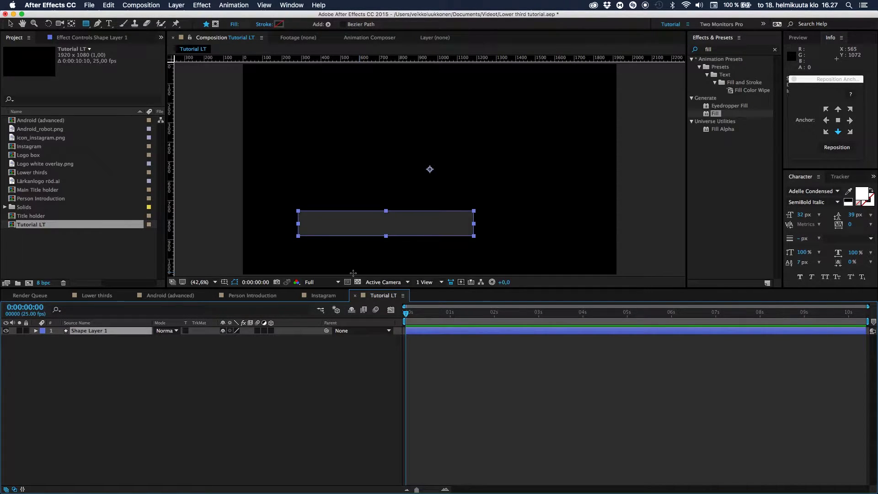
{"action": "key", "text": "v"}
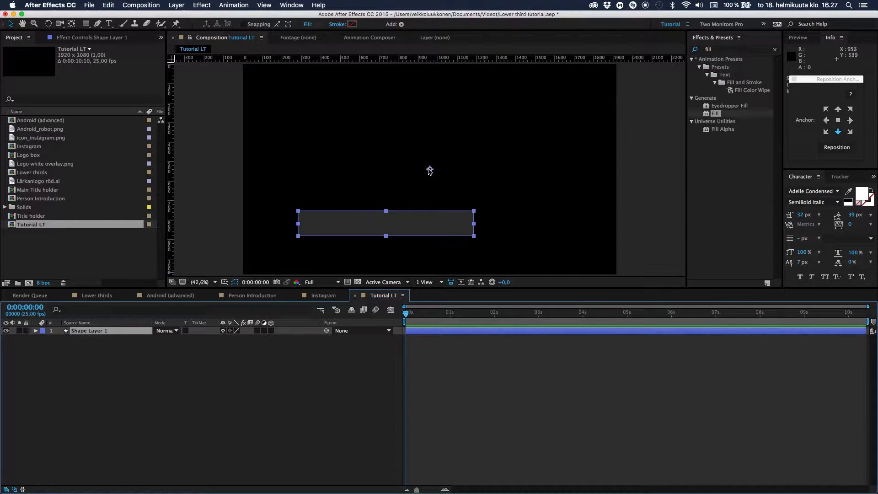
{"action": "left_click_drag", "start_coordinate": [824, 68], "coordinate": [727, 214]}
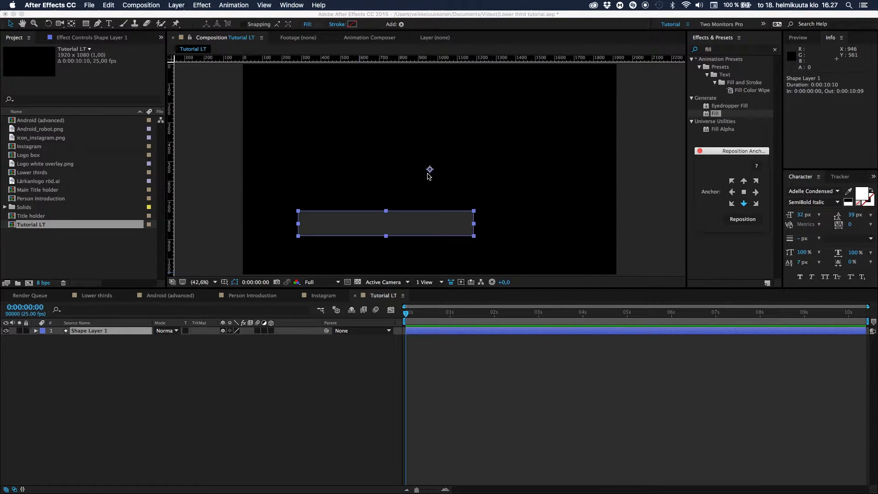
{"action": "left_click", "coordinate": [71, 24]}
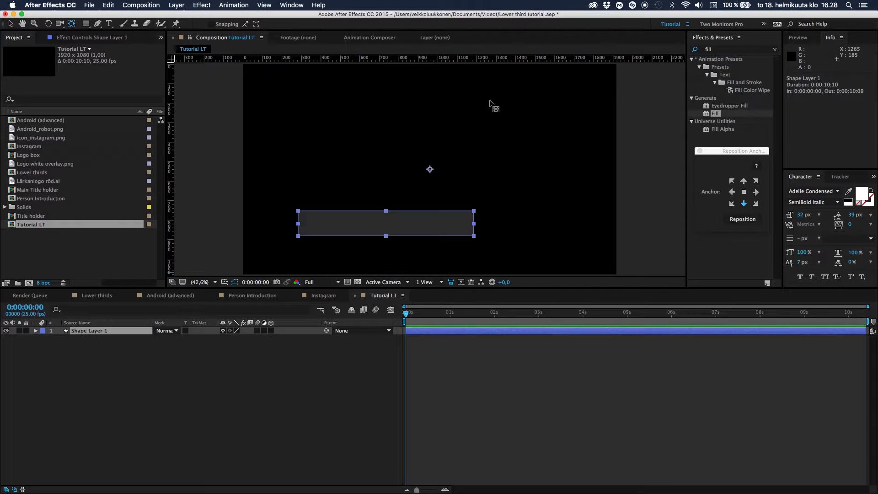
{"action": "key", "text": "s"}
{"action": "key", "text": "v"}
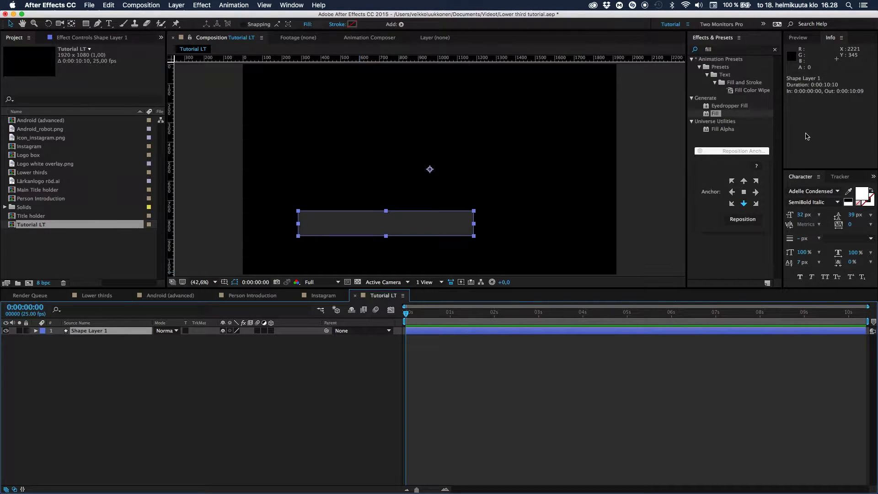
{"action": "left_click", "coordinate": [745, 153]}
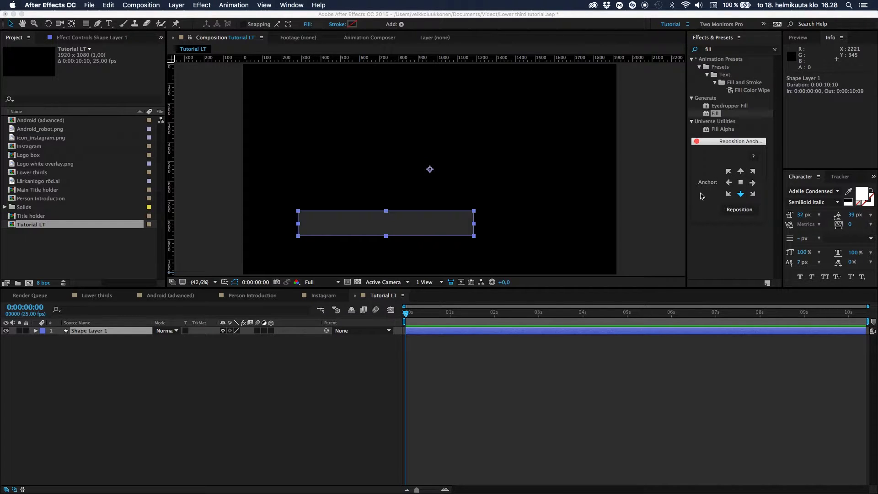
{"action": "left_click", "coordinate": [739, 209]}
{"action": "left_click_drag", "start_coordinate": [733, 145], "coordinate": [833, 85]}
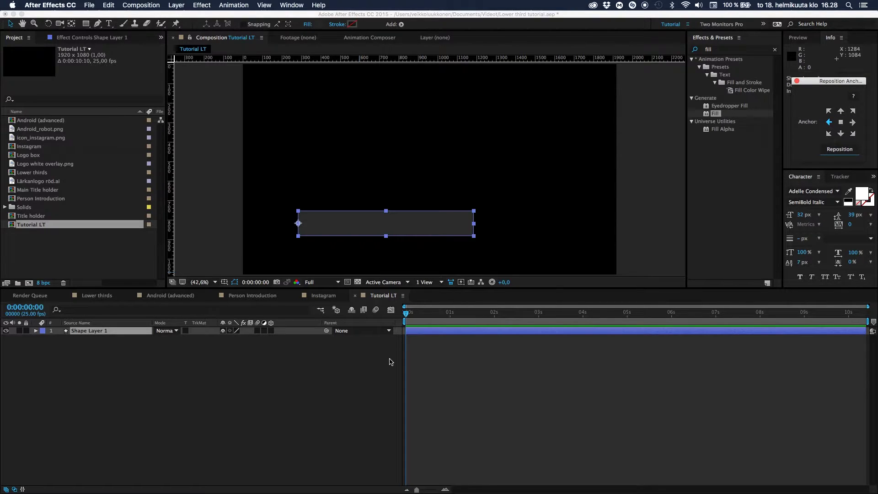
Step: Add a scale keyframe to the shape layer at 0:00:00:00 and unlink its scale proportions
{"action": "left_click", "coordinate": [125, 335]}
{"action": "key", "text": "s"}
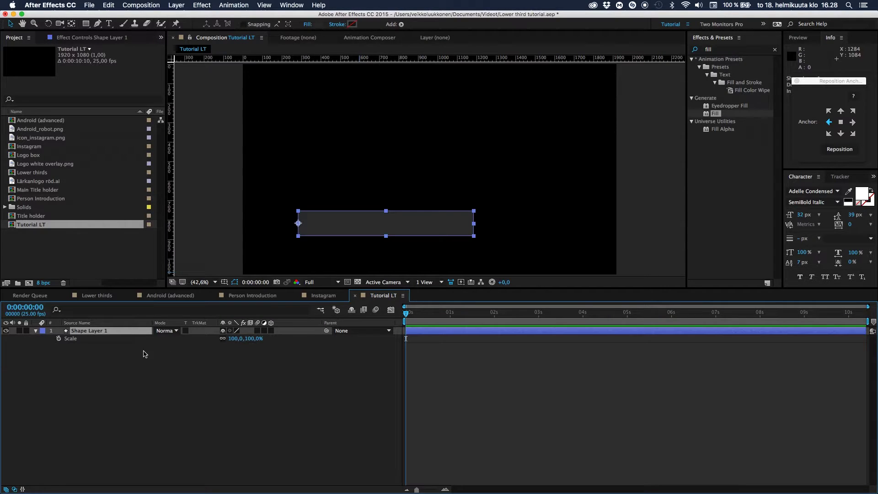
{"action": "left_click", "coordinate": [59, 338]}
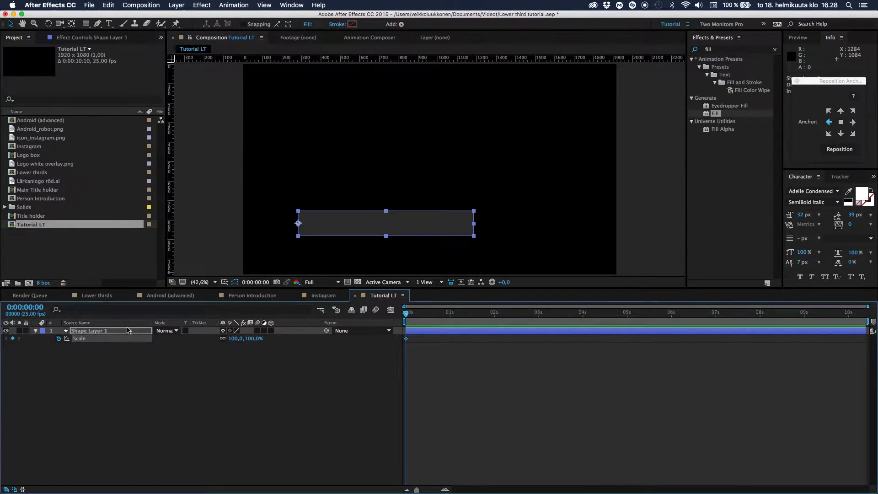
{"action": "left_click", "coordinate": [222, 339]}
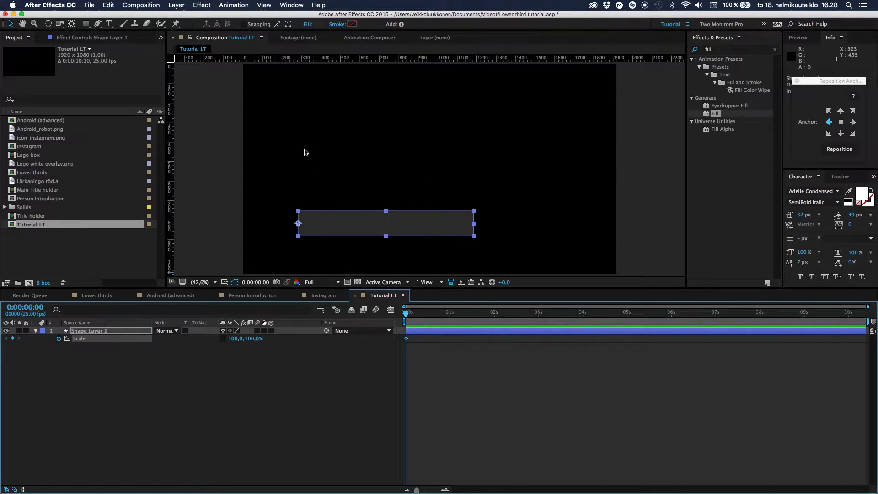
Step: Set the first keyframe's horizontal scale to 1% and its vertical scale to 0%
{"action": "left_click", "coordinate": [235, 341]}
{"action": "type", "text": "1"}
{"action": "key", "text": "Return"}
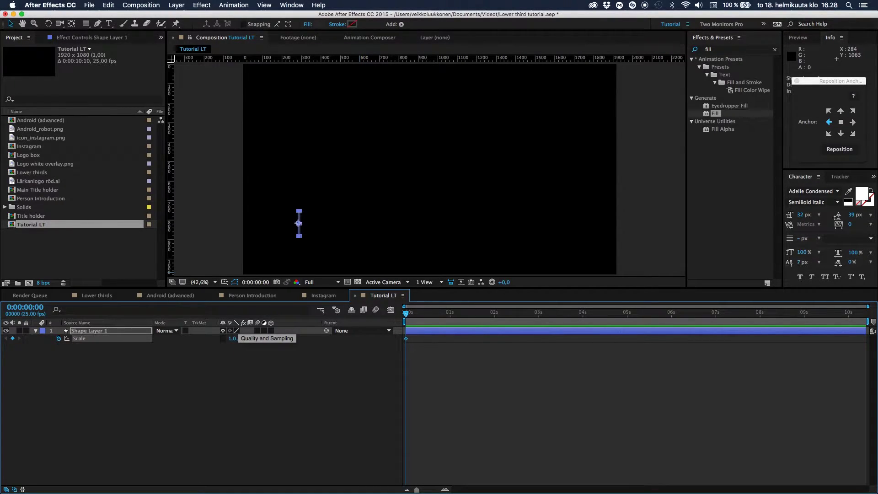
{"action": "left_click", "coordinate": [271, 386]}
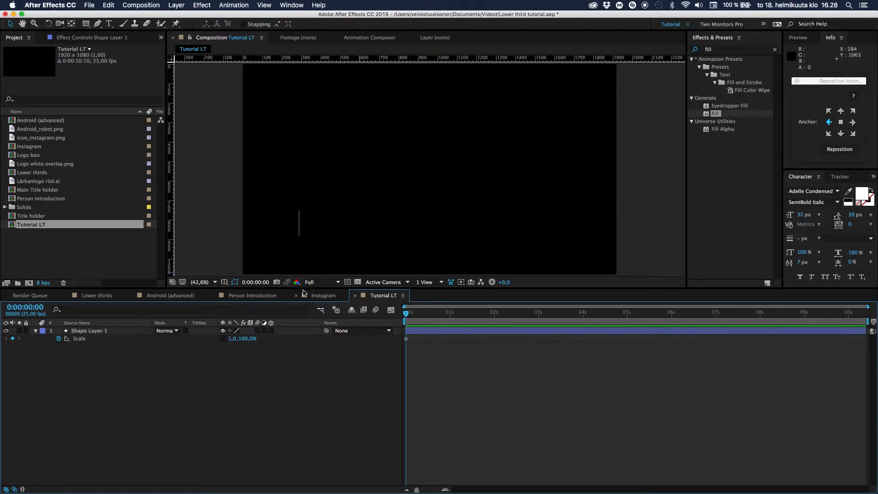
{"action": "left_click", "coordinate": [247, 338]}
{"action": "type", "text": "9"}
{"action": "left_click", "coordinate": [515, 330]}
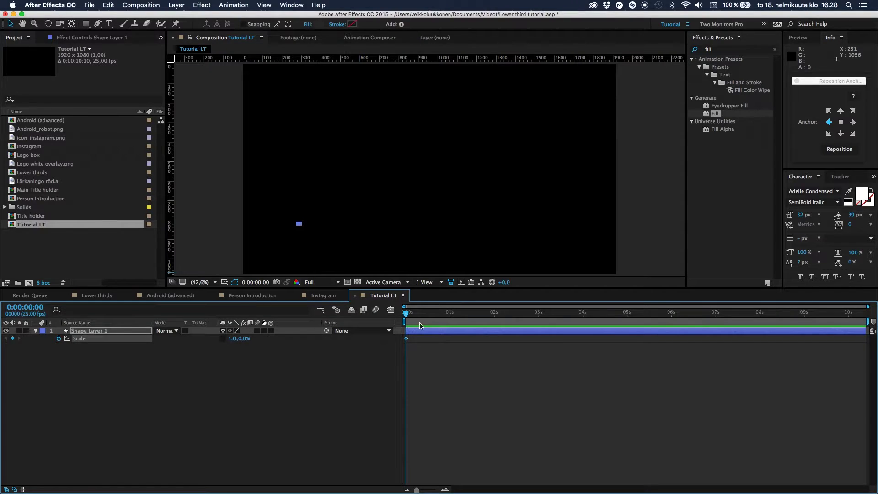
Step: Keyframe the shape layer's vertical scale at 100% at 0:00:00:19
{"action": "left_click_drag", "start_coordinate": [422, 316], "coordinate": [440, 318]}
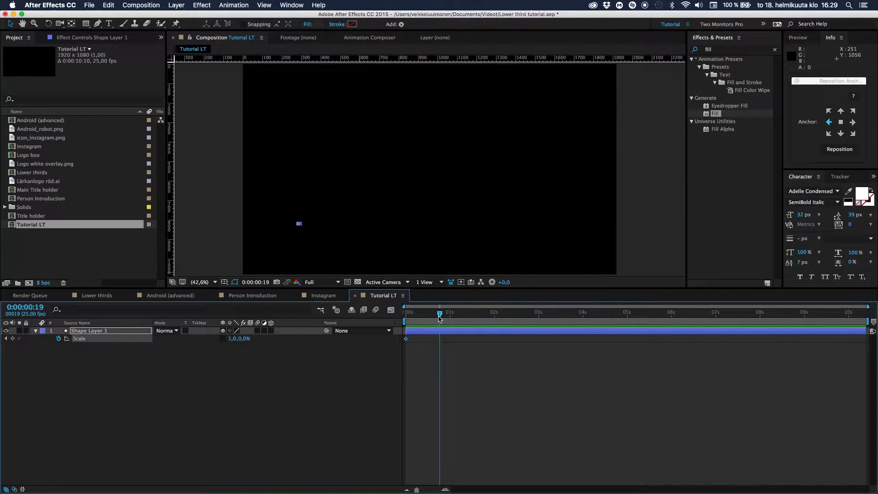
{"action": "left_click", "coordinate": [243, 338]}
{"action": "type", "text": "100"}
{"action": "key", "text": "Return"}
Step: Keyframe the shape layer's horizontal scale at 100% at 0:00:01:15
{"action": "left_click_drag", "start_coordinate": [405, 313], "coordinate": [476, 306]}
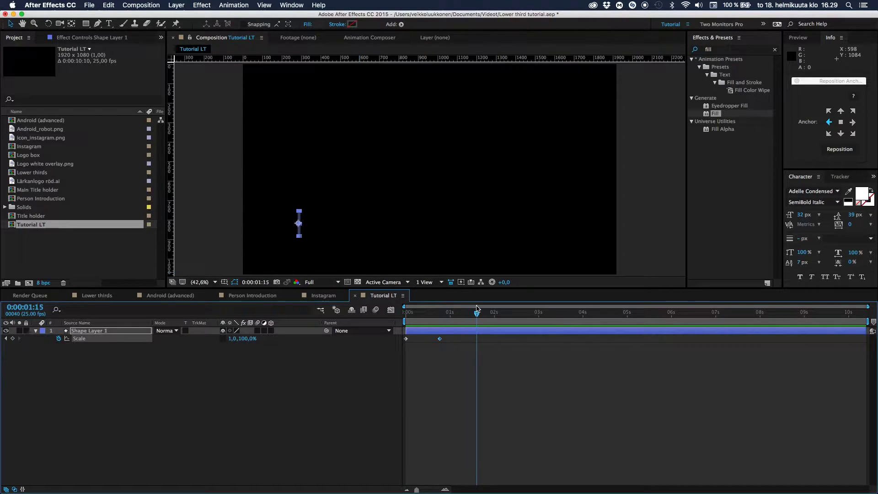
{"action": "left_click", "coordinate": [232, 341]}
{"action": "type", "text": "100"}
{"action": "key", "text": "Return"}
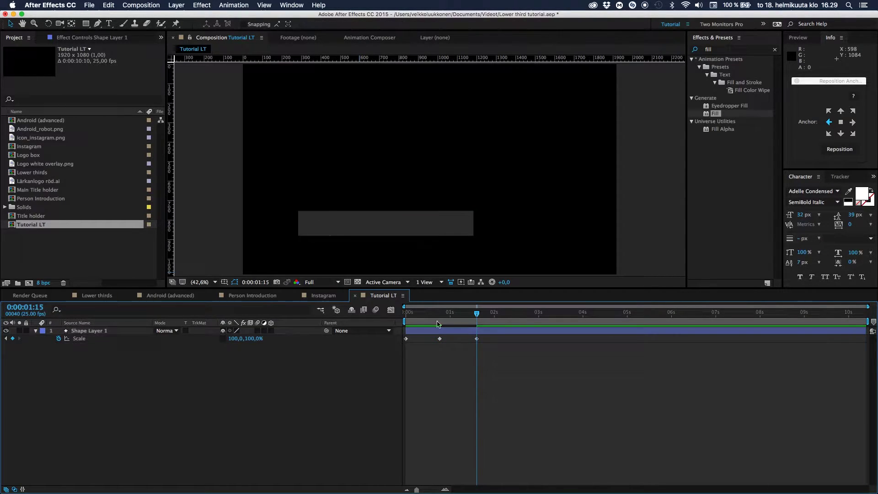
Step: Move the middle scale keyframe slightly earlier and preview the bar animation from the start
{"action": "key", "text": "Home"}
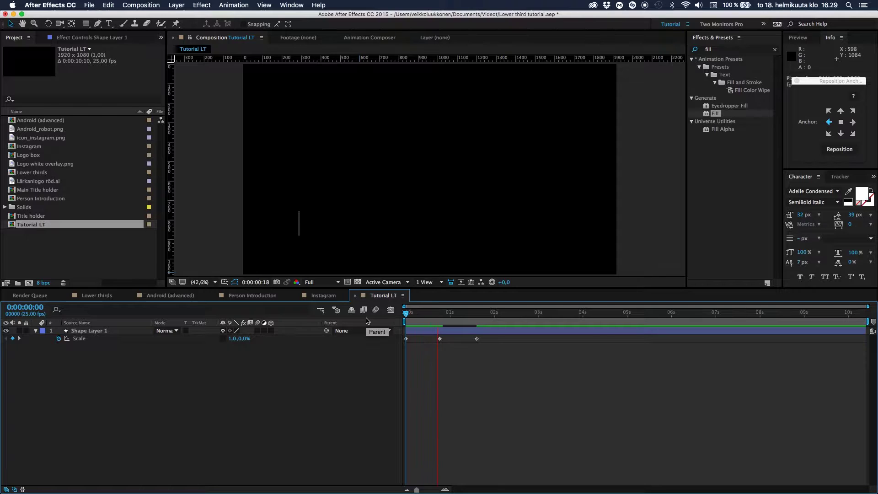
{"action": "left_click_drag", "start_coordinate": [439, 338], "coordinate": [431, 339]}
{"action": "left_click", "coordinate": [445, 348]}
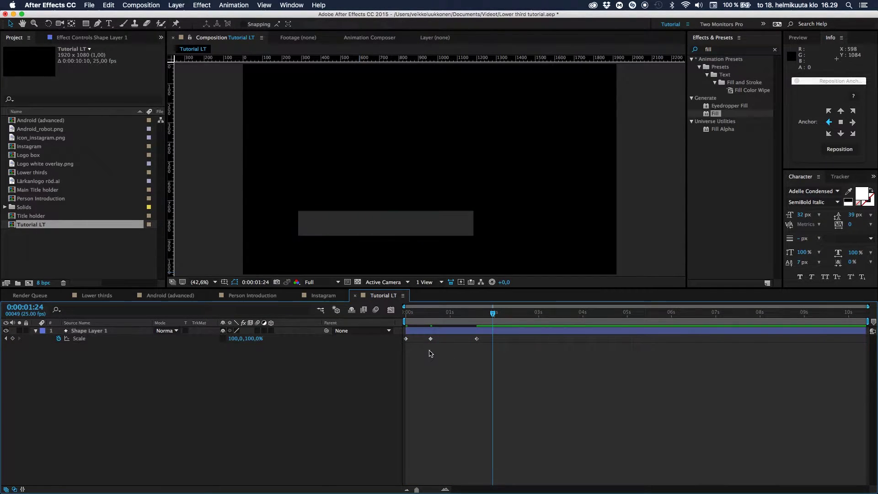
{"action": "left_click", "coordinate": [407, 316]}
{"action": "key", "text": "space"}
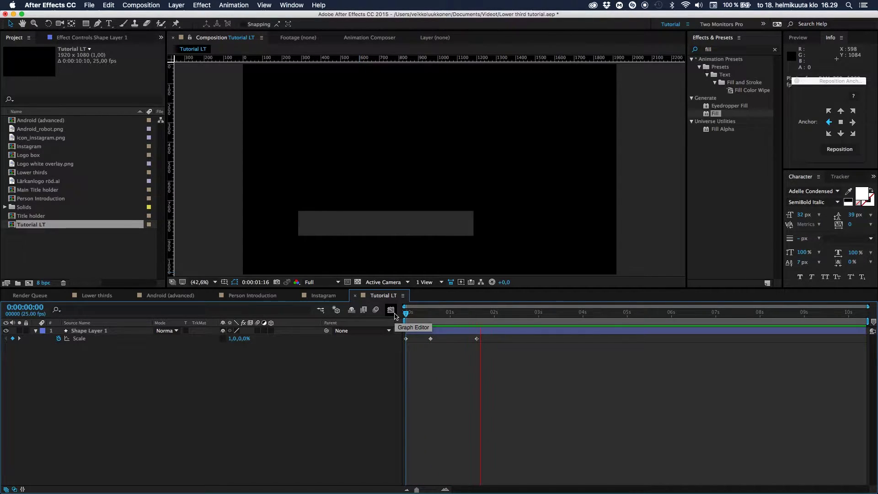
{"action": "key", "text": "space"}
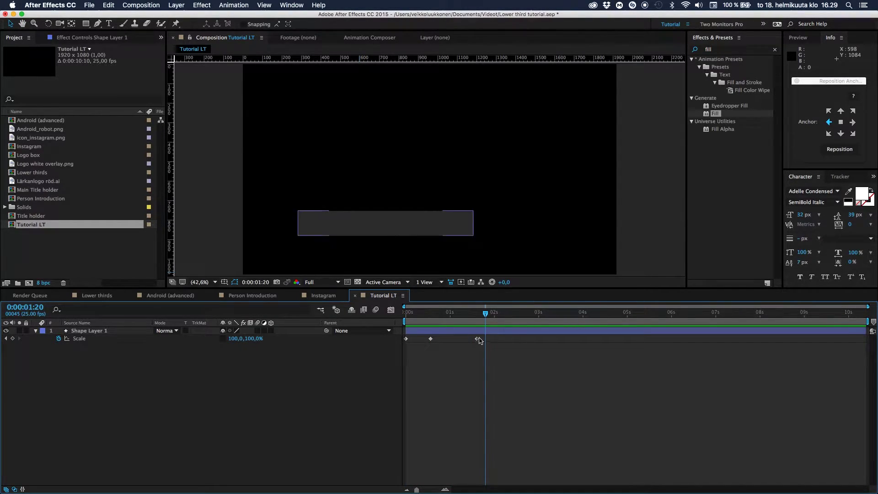
Step: Apply Easy Ease to all three scale keyframes of the shape layer
{"action": "left_click_drag", "start_coordinate": [491, 341], "coordinate": [401, 350]}
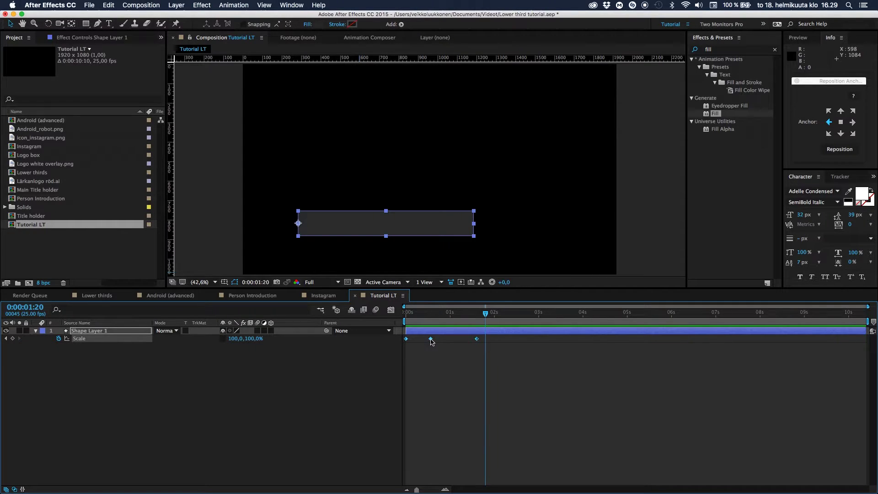
{"action": "mouse_move", "coordinate": [431, 341]}
{"action": "right_click", "coordinate": [431, 340]}
{"action": "mouse_move", "coordinate": [466, 446]}
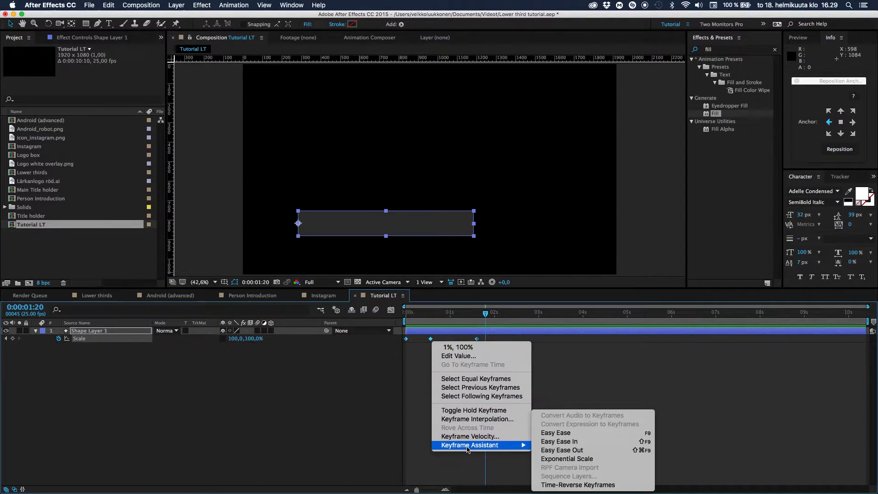
{"action": "left_click", "coordinate": [552, 435]}
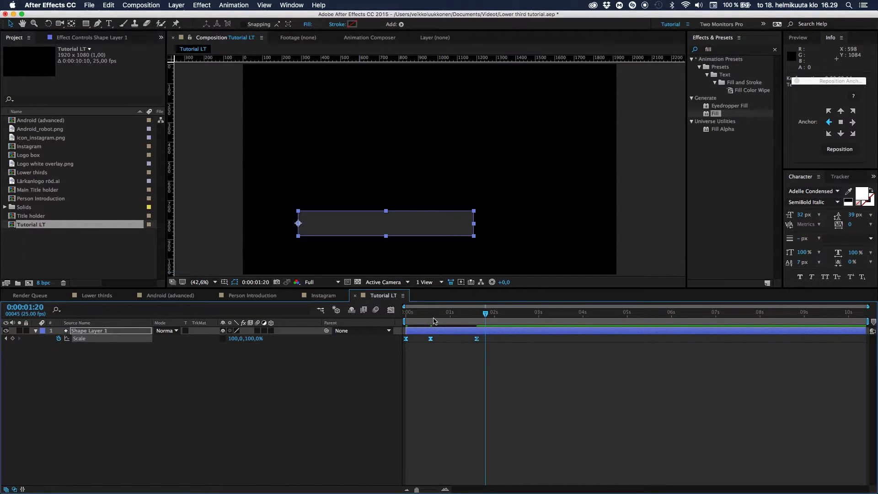
Step: Preview the eased bar animation from the start of the composition
{"action": "key", "text": "Home"}
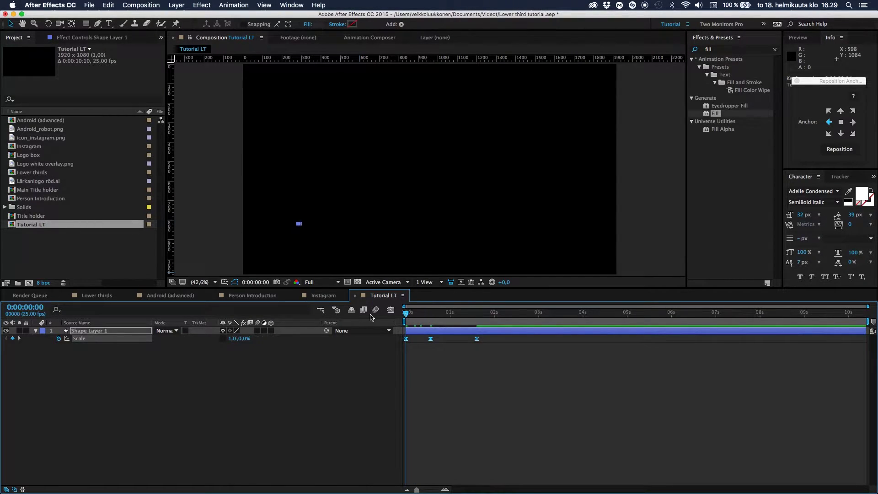
{"action": "key", "text": "space"}
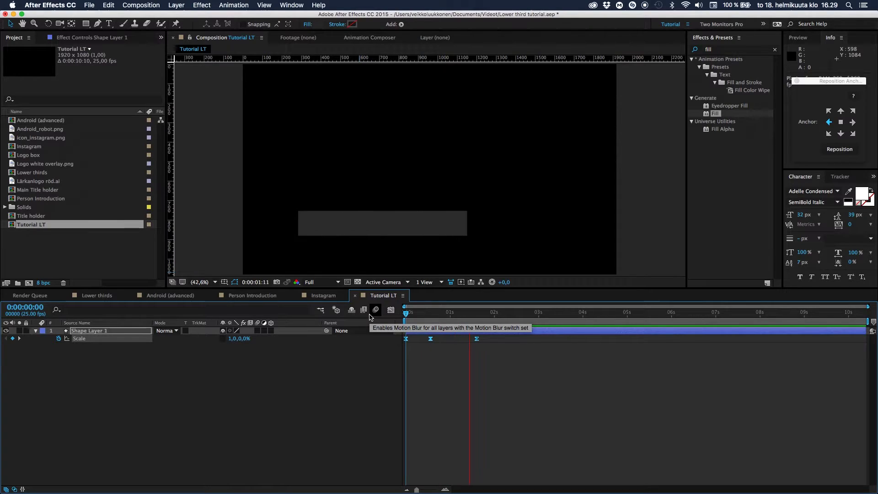
{"action": "key", "text": "space"}
{"action": "left_click", "coordinate": [414, 350]}
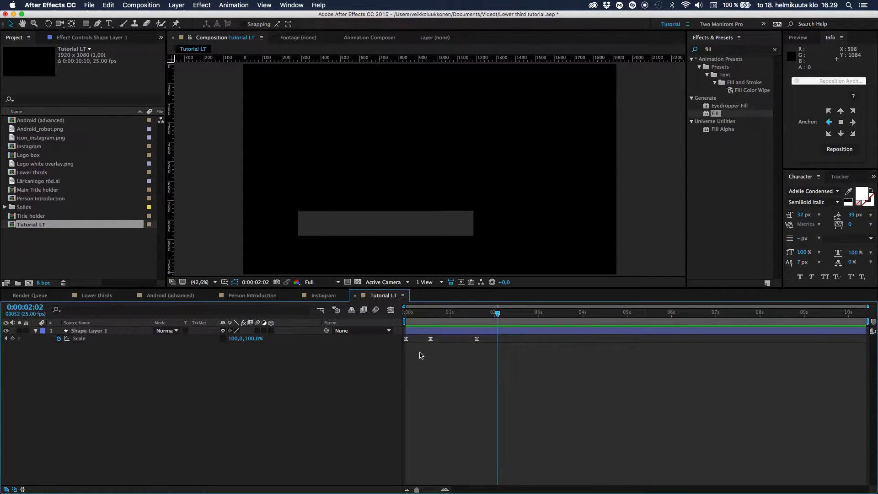
Step: Open the shape layer's scale keyframes in the Graph Editor, check the value graph and return to editing the speed graph
{"action": "left_click_drag", "start_coordinate": [482, 355], "coordinate": [399, 338]}
{"action": "left_click", "coordinate": [391, 309]}
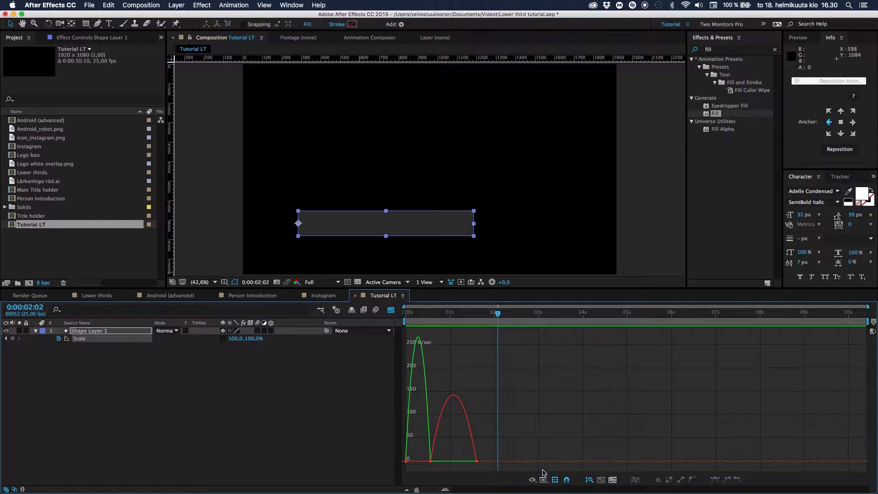
{"action": "left_click", "coordinate": [533, 480]}
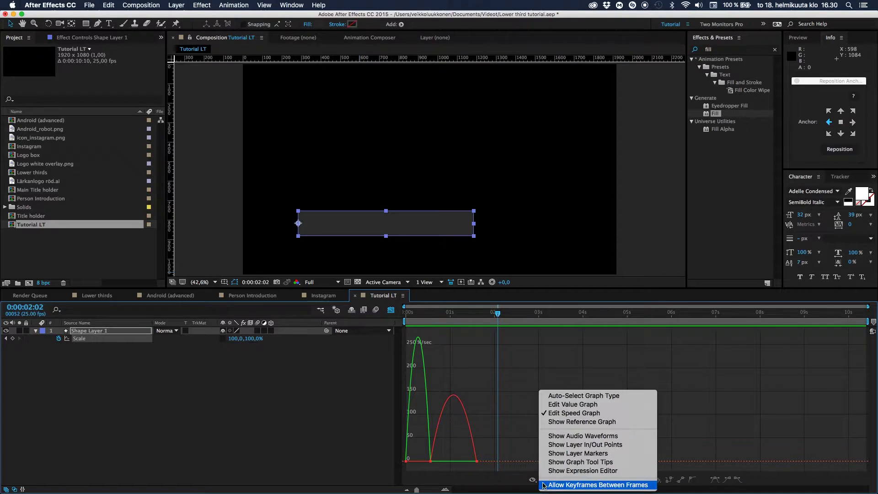
{"action": "left_click", "coordinate": [556, 404]}
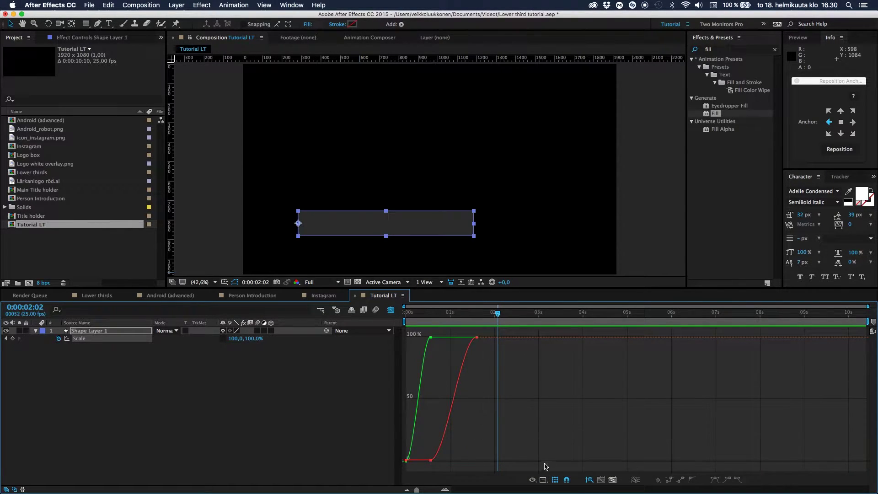
{"action": "left_click", "coordinate": [532, 479]}
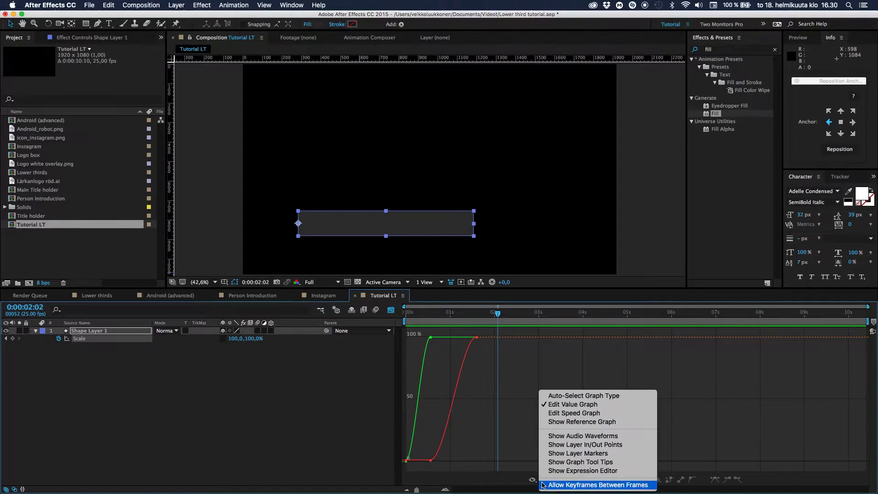
{"action": "left_click", "coordinate": [562, 413]}
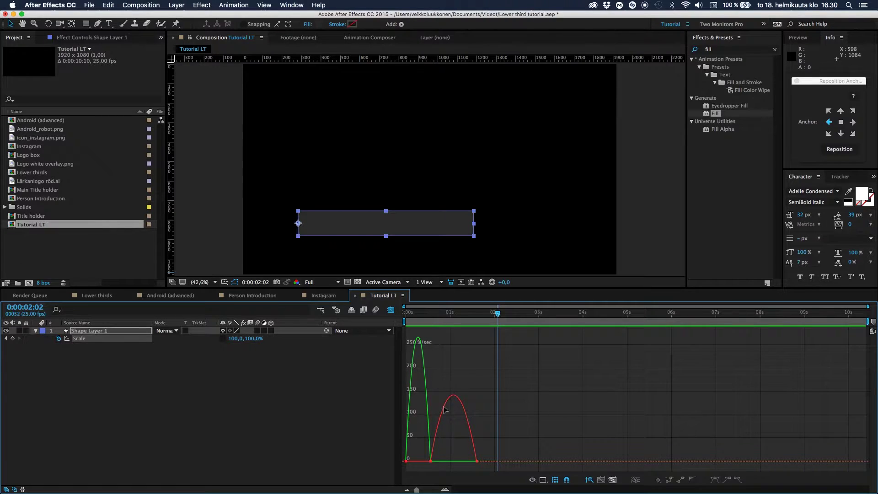
Step: Reshape the horizontal and vertical scale speed curves so both peak early and ease out slowly
{"action": "left_click", "coordinate": [474, 447]}
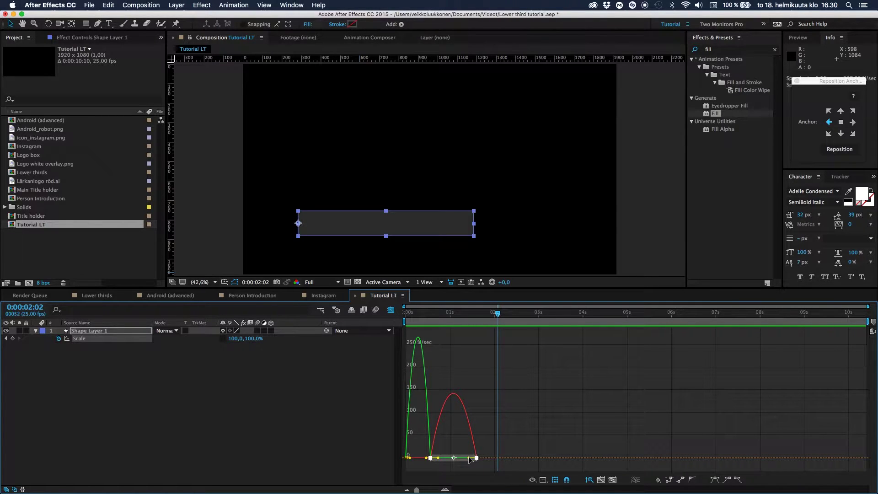
{"action": "left_click_drag", "start_coordinate": [469, 458], "coordinate": [439, 458]}
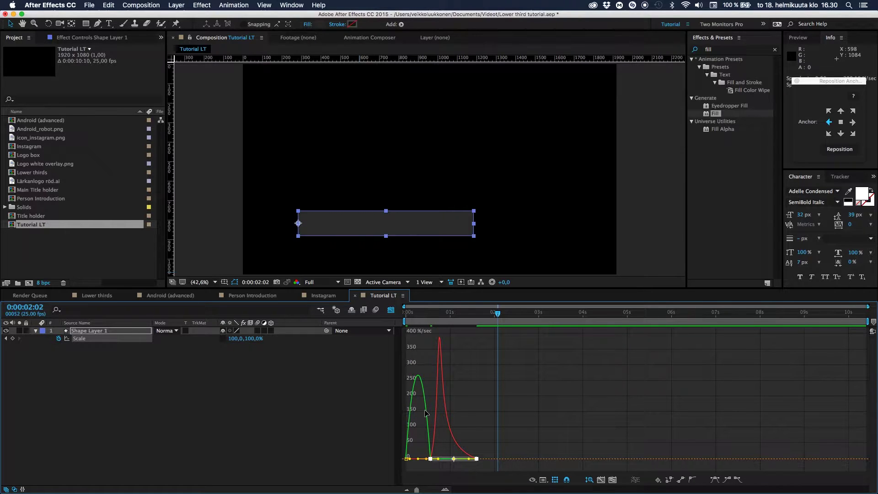
{"action": "left_click", "coordinate": [426, 457]}
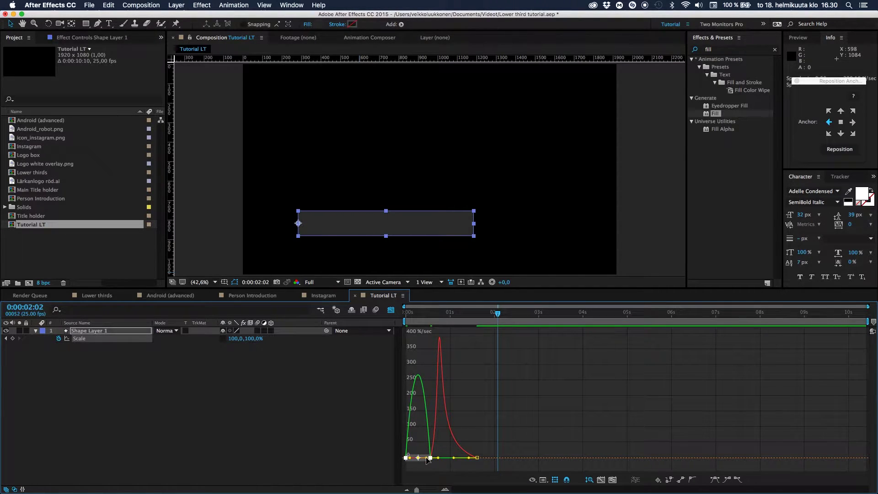
{"action": "left_click_drag", "start_coordinate": [423, 459], "coordinate": [411, 459]}
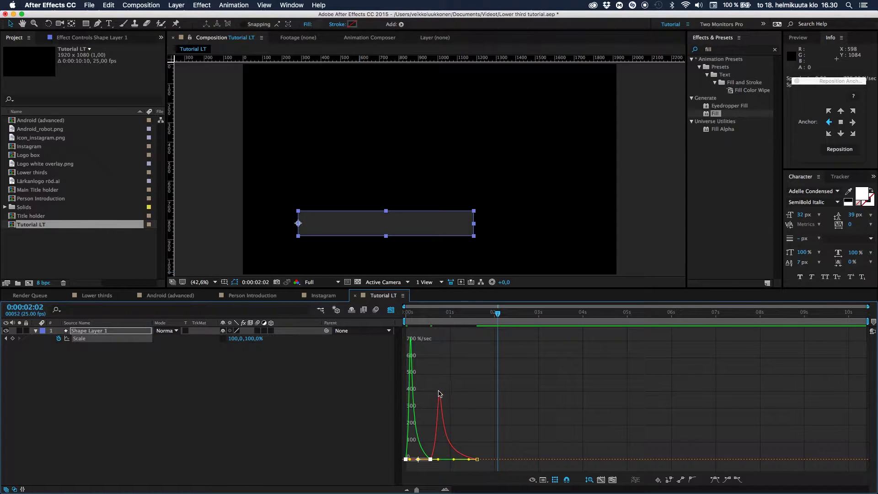
Step: Close the Graph Editor and preview the reshaped bar animation from the start
{"action": "left_click", "coordinate": [390, 310]}
{"action": "left_click", "coordinate": [459, 365]}
{"action": "key", "text": "Home"}
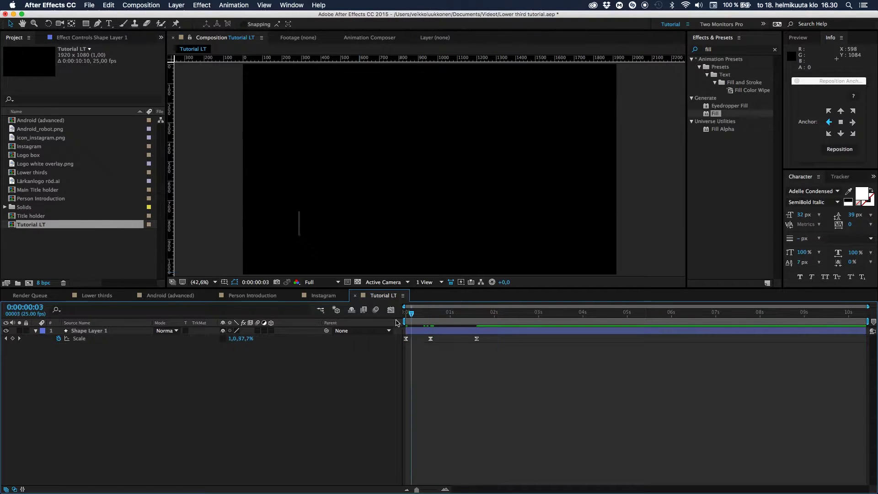
{"action": "key", "text": "space"}
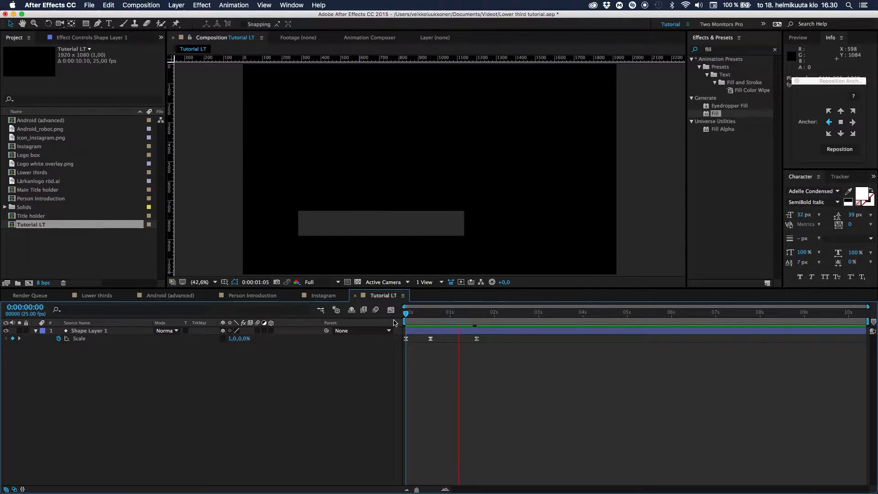
{"action": "key", "text": "space"}
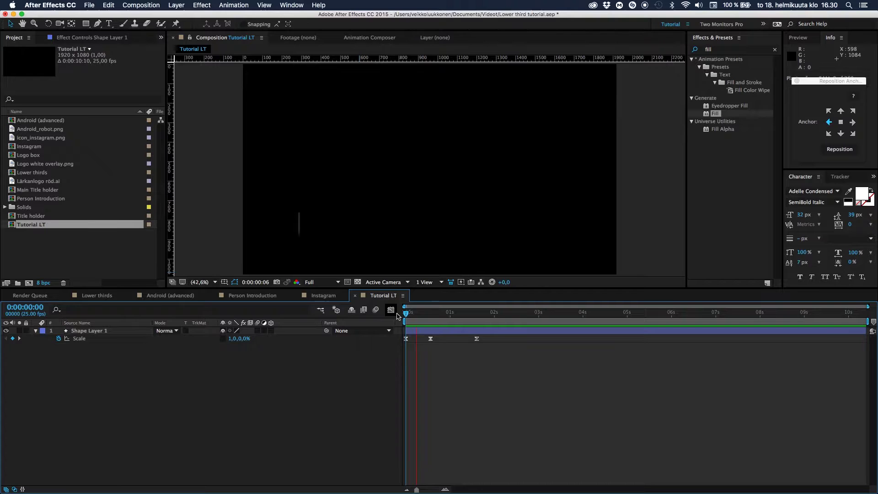
{"action": "key", "text": "space"}
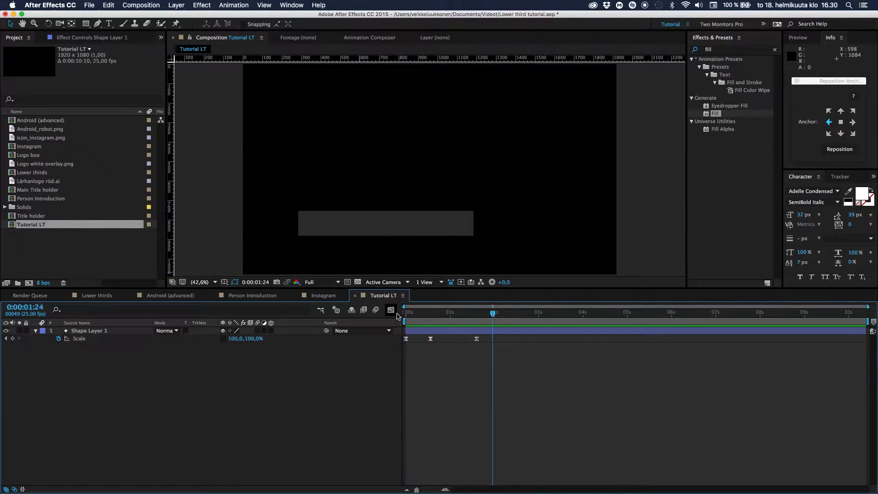
{"action": "key", "text": "Home"}
{"action": "key", "text": "space"}
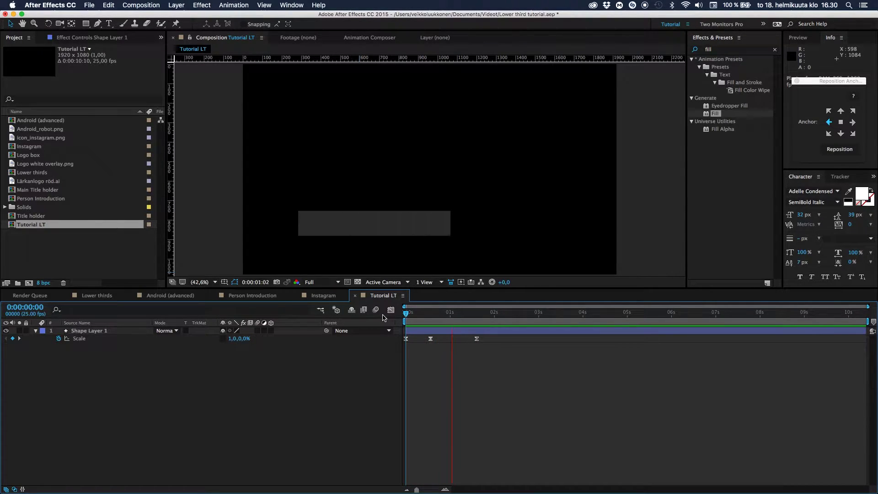
{"action": "key", "text": "space"}
{"action": "left_click", "coordinate": [430, 338]}
{"action": "left_click", "coordinate": [245, 397]}
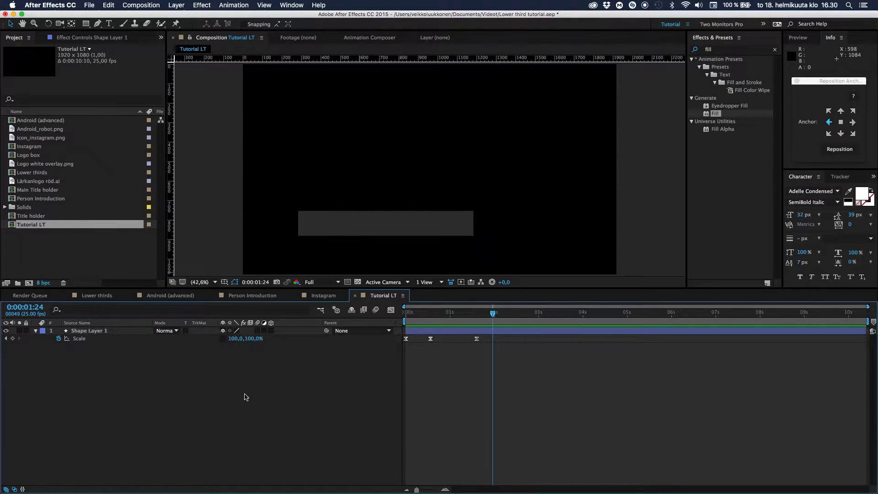
Step: Collapse the shape layer and scrub through the bar animation, comparing it with the finished Lower thirds composition
{"action": "left_click", "coordinate": [36, 333]}
{"action": "left_click", "coordinate": [404, 318]}
{"action": "left_click_drag", "start_coordinate": [403, 318], "coordinate": [437, 314]}
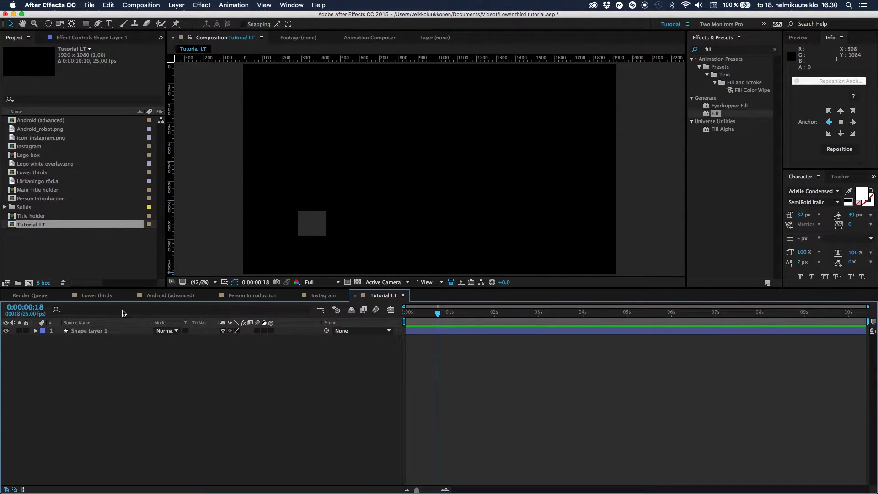
{"action": "left_click", "coordinate": [108, 296]}
{"action": "left_click_drag", "start_coordinate": [441, 319], "coordinate": [373, 308]}
{"action": "left_click", "coordinate": [383, 295]}
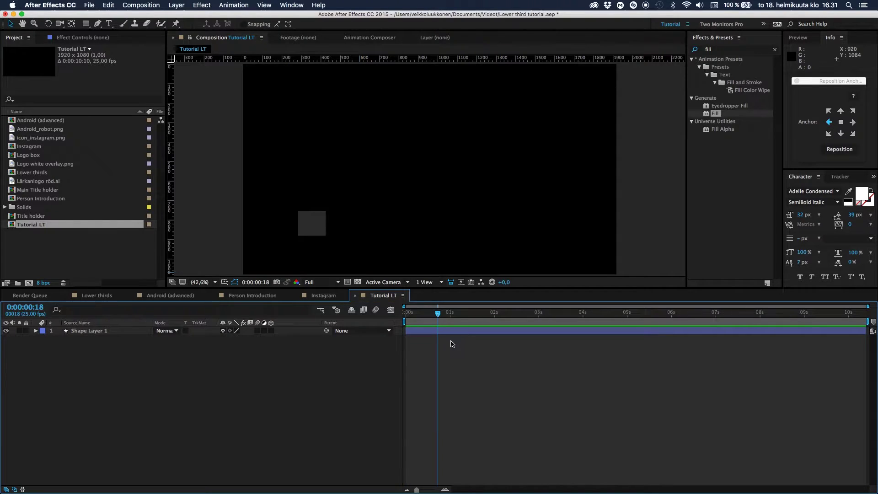
{"action": "mouse_move", "coordinate": [437, 319]}
{"action": "left_mouse_down"}
{"action": "mouse_move", "coordinate": [406, 319]}
{"action": "mouse_move", "coordinate": [428, 326]}
{"action": "left_mouse_up"}
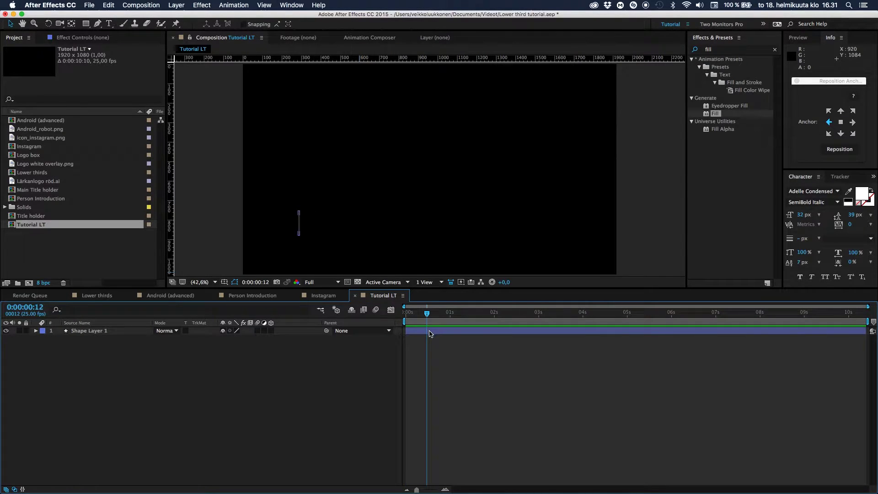
{"action": "left_click", "coordinate": [430, 331]}
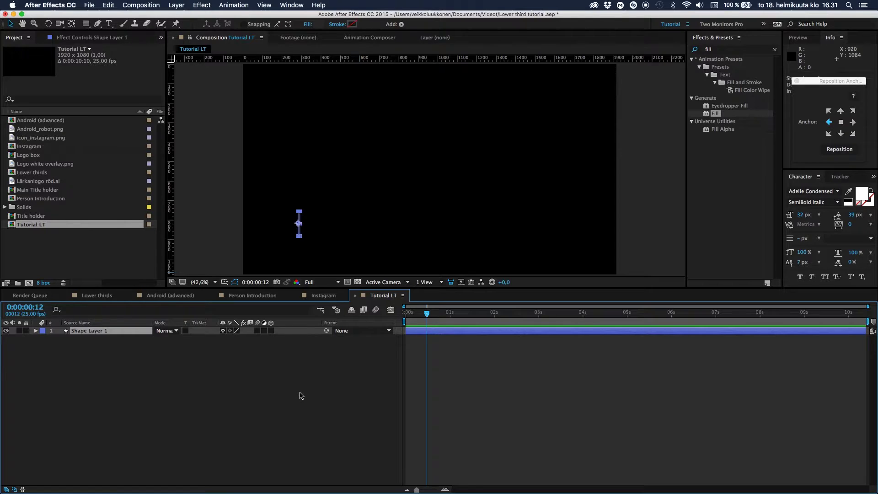
{"action": "key", "text": "super+d"}
{"action": "key", "text": "super+d"}
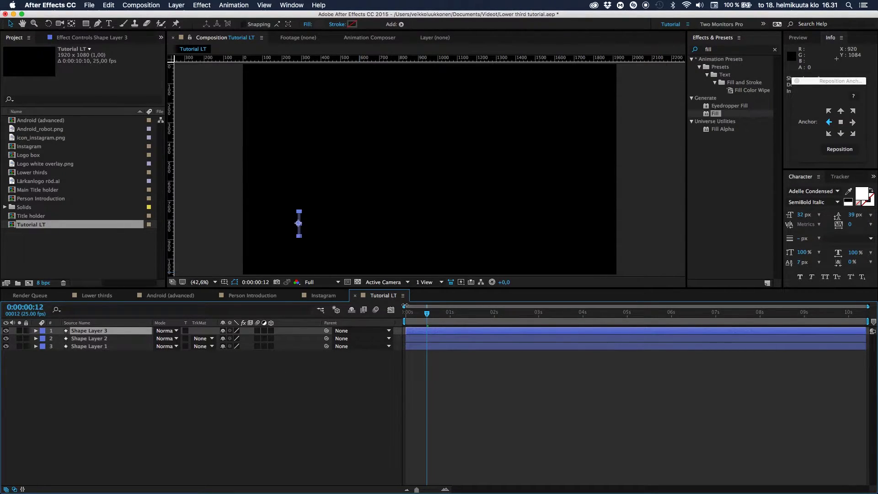
{"action": "key", "text": "super+z"}
{"action": "key", "text": "super+z"}
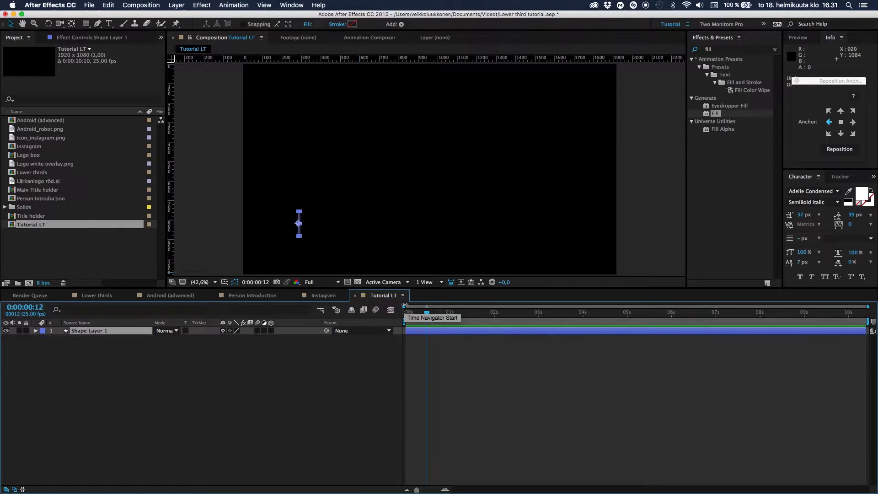
{"action": "left_click", "coordinate": [101, 358]}
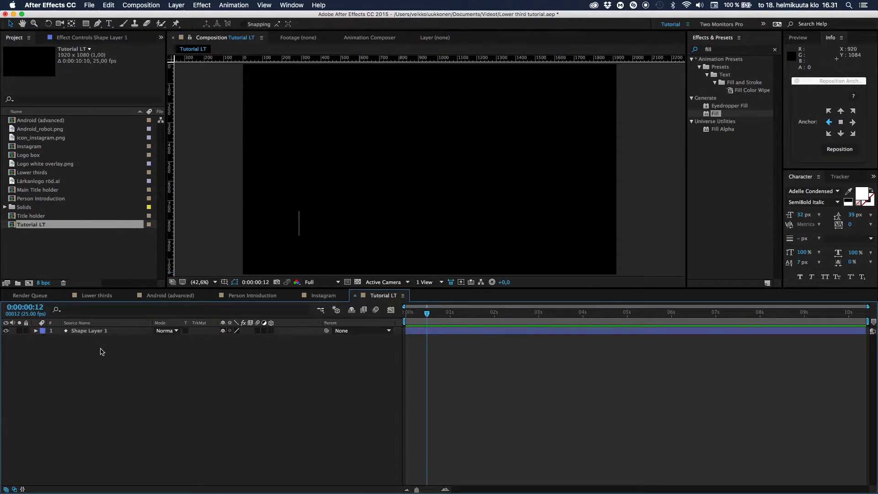
Step: Rename the shape layer as Main Box and duplicate it twice
{"action": "left_click", "coordinate": [101, 331]}
{"action": "key", "text": "Return"}
{"action": "type", "text": "M"}
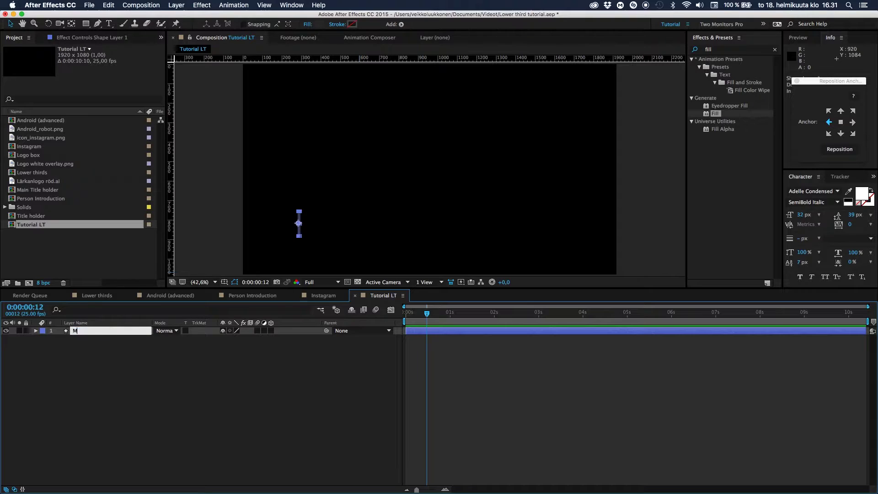
{"action": "type", "text": "ain Box"}
{"action": "key", "text": "Return"}
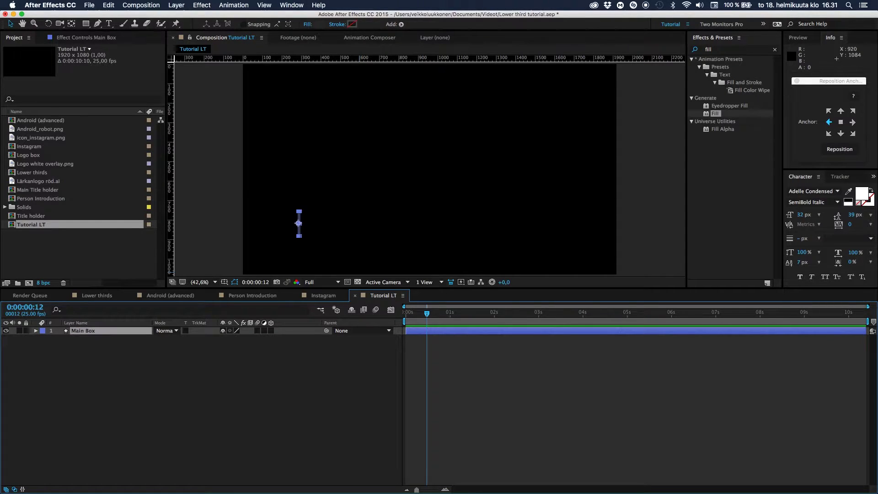
{"action": "key", "text": "super+d"}
{"action": "key", "text": "super+d"}
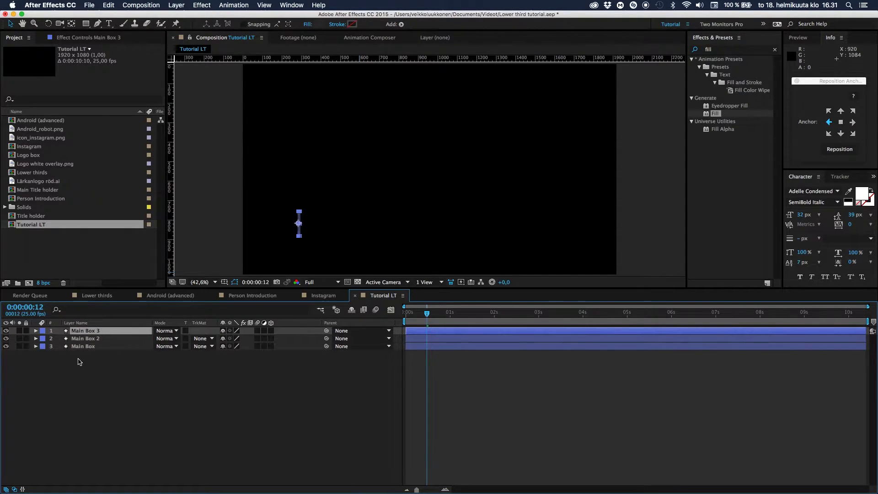
Step: Reveal the scale keyframes of all three boxes and stagger Main Box 2 to start at 0:00:00:09 and Main Box 3 at about 0:00:00:17
{"action": "left_click_drag", "start_coordinate": [427, 314], "coordinate": [421, 314]}
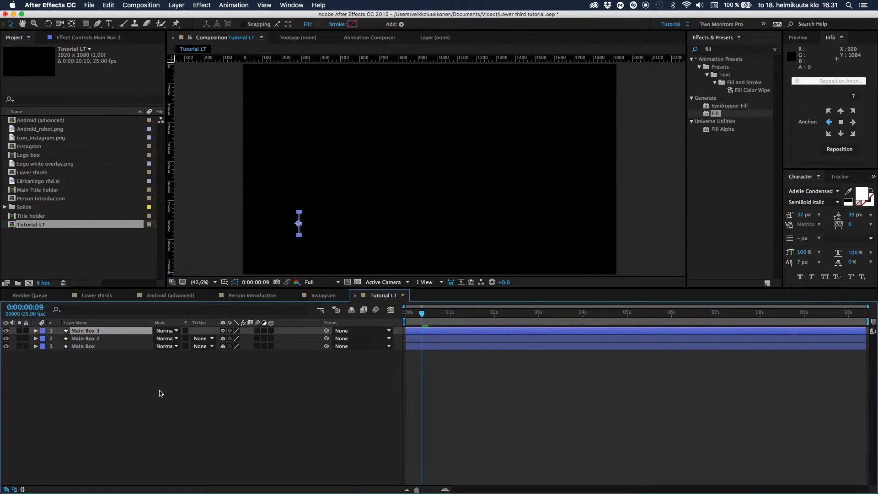
{"action": "key", "text": "super+a"}
{"action": "key", "text": "s"}
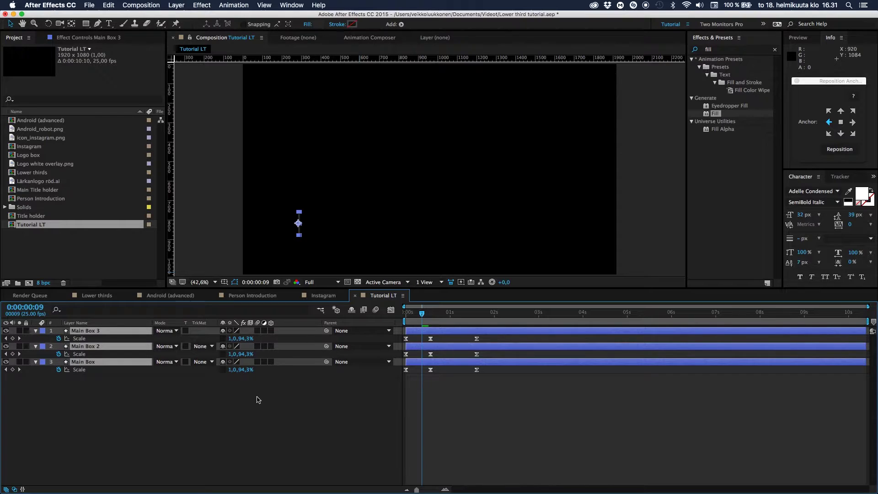
{"action": "left_click", "coordinate": [402, 386]}
{"action": "left_click_drag", "start_coordinate": [421, 349], "coordinate": [464, 332]}
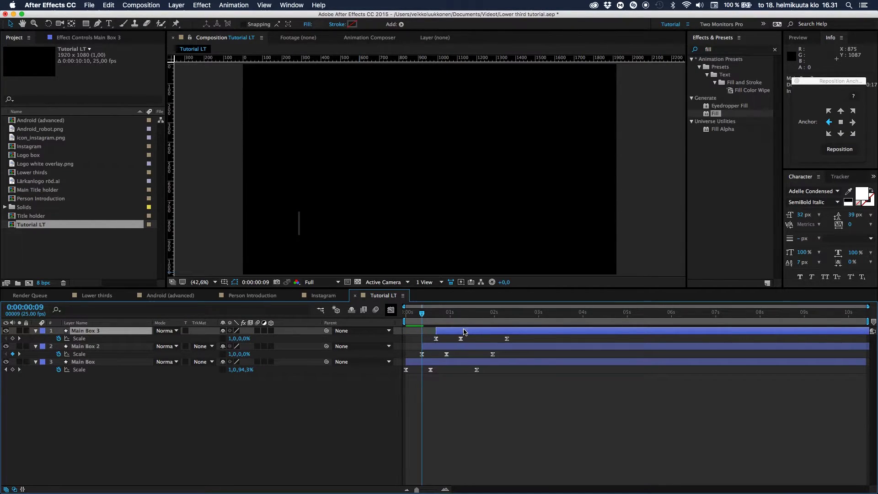
{"action": "mouse_move", "coordinate": [419, 314]}
{"action": "left_mouse_down"}
{"action": "mouse_move", "coordinate": [399, 316]}
{"action": "mouse_move", "coordinate": [489, 314]}
{"action": "mouse_move", "coordinate": [409, 306]}
{"action": "left_mouse_up"}
{"action": "left_click_drag", "start_coordinate": [447, 310], "coordinate": [411, 317]}
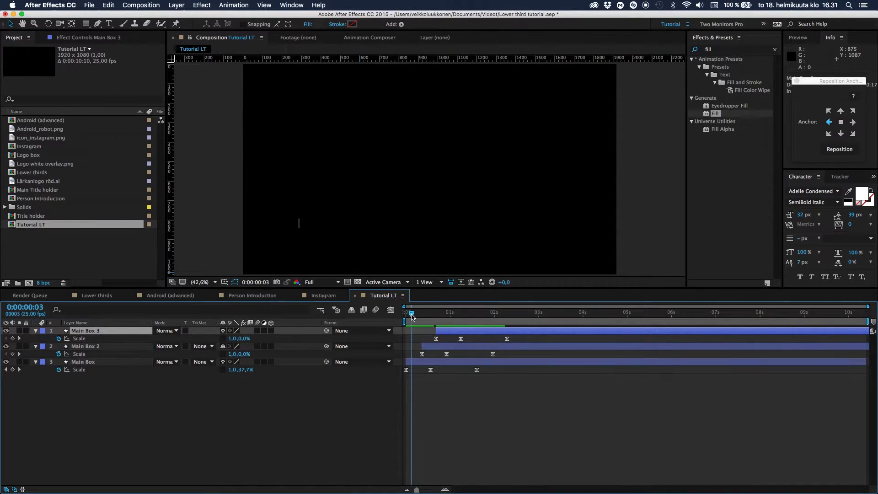
Step: Set the fill colour of the Main Box layer to 111111
{"action": "left_click", "coordinate": [415, 361]}
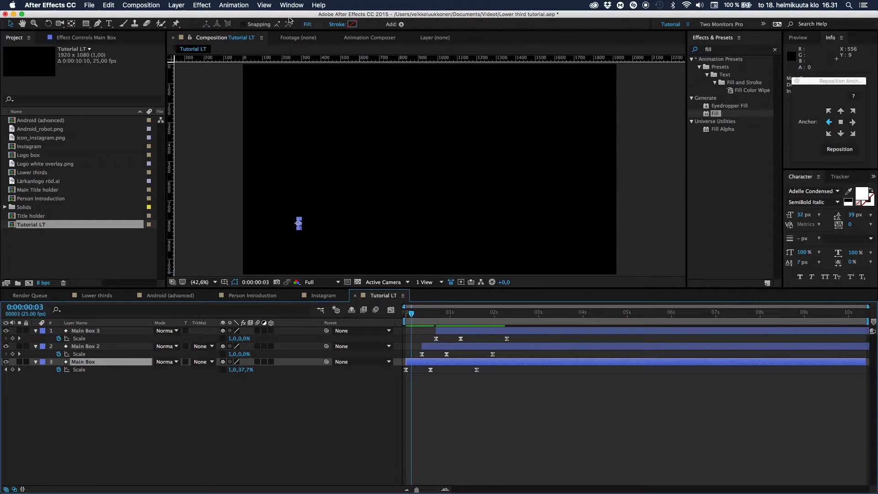
{"action": "left_click", "coordinate": [319, 24]}
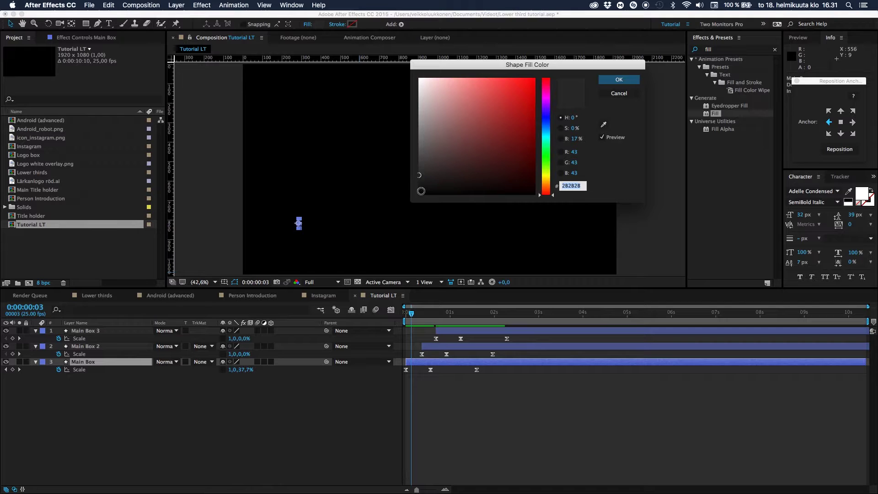
{"action": "left_click", "coordinate": [416, 187]}
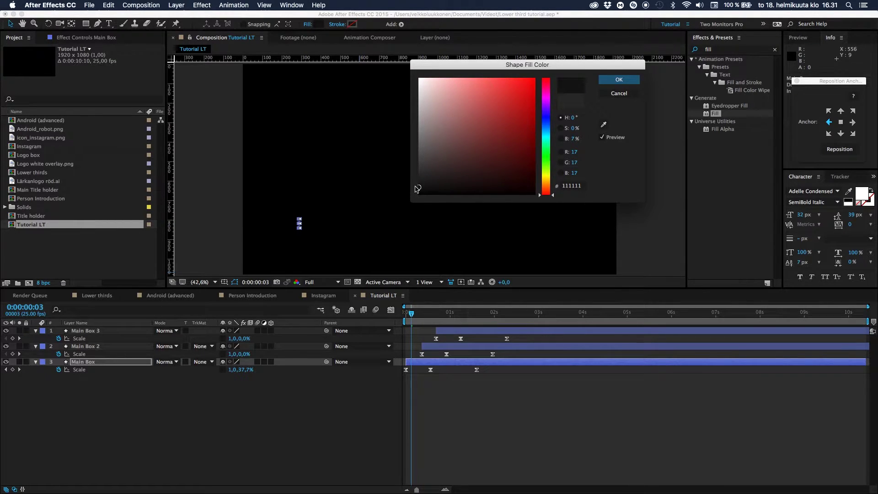
{"action": "left_click", "coordinate": [619, 80]}
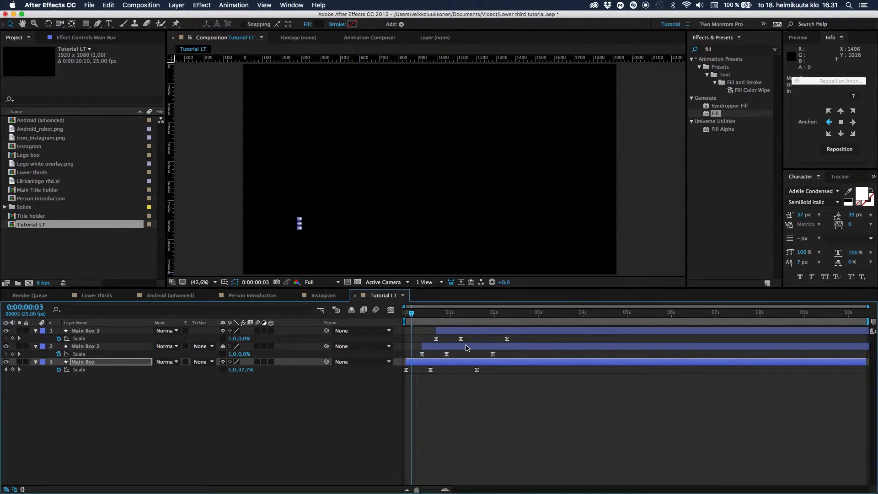
Step: Set the fill colour of the Main Box 2 layer to 191919
{"action": "left_click", "coordinate": [461, 346]}
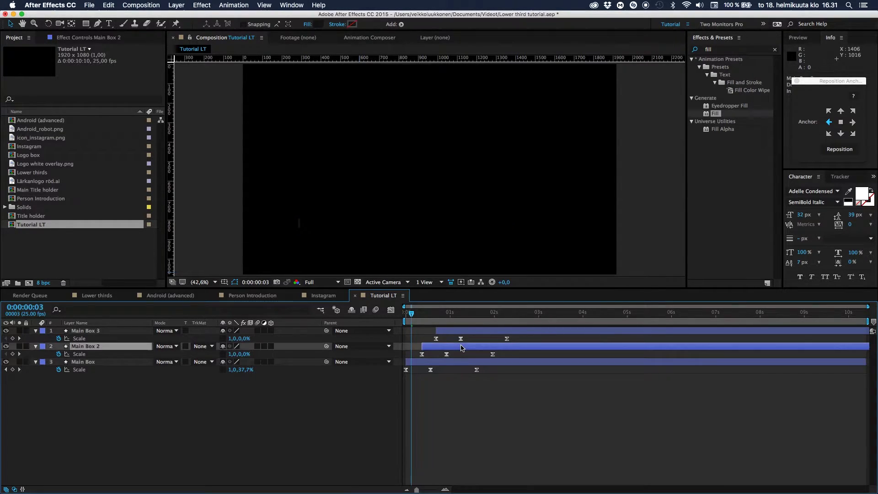
{"action": "left_click", "coordinate": [320, 25]}
{"action": "left_click_drag", "start_coordinate": [418, 180], "coordinate": [419, 183]}
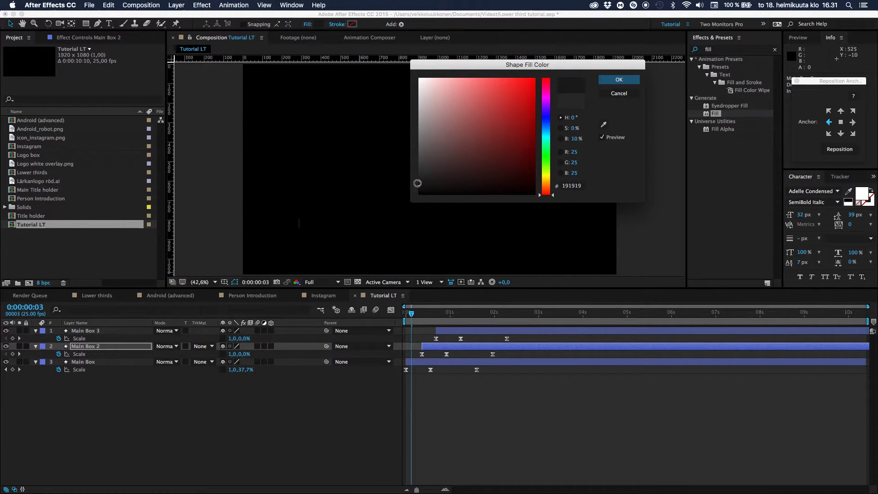
{"action": "left_click", "coordinate": [619, 80]}
Step: Preview the three staggered boxes from the start, collapse their scale keyframes and scrub through the layered reveal
{"action": "left_click_drag", "start_coordinate": [411, 315], "coordinate": [405, 315]}
{"action": "key", "text": "space"}
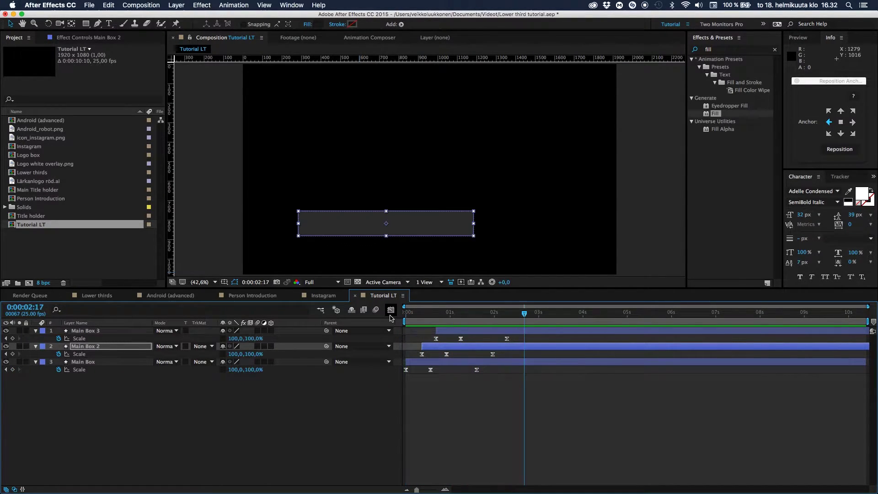
{"action": "mouse_move", "coordinate": [413, 315]}
{"action": "left_mouse_down"}
{"action": "mouse_move", "coordinate": [456, 314]}
{"action": "mouse_move", "coordinate": [405, 322]}
{"action": "mouse_move", "coordinate": [465, 315]}
{"action": "mouse_move", "coordinate": [404, 325]}
{"action": "left_mouse_up"}
{"action": "left_click", "coordinate": [339, 394]}
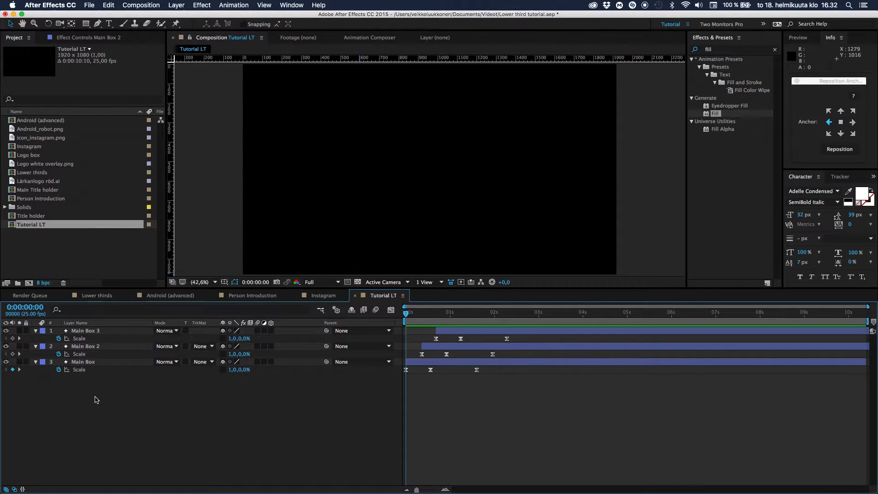
{"action": "key", "text": "u"}
{"action": "left_click_drag", "start_coordinate": [406, 314], "coordinate": [516, 313]}
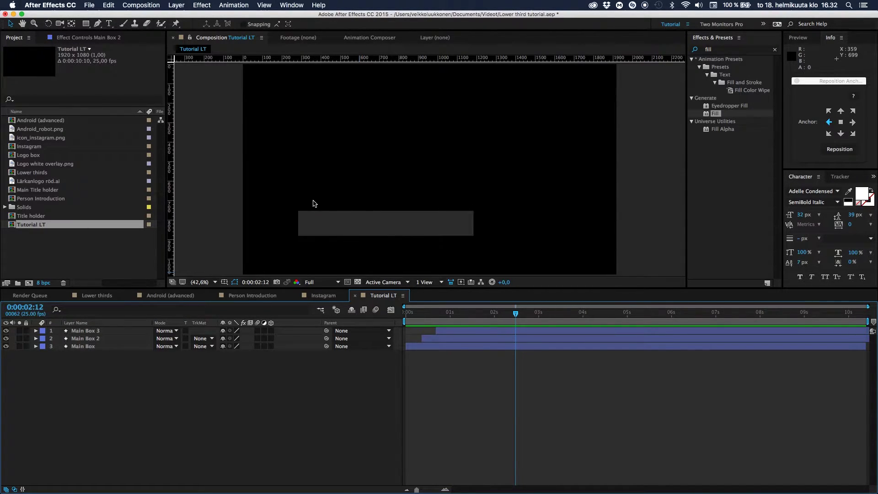
{"action": "left_click_drag", "start_coordinate": [440, 313], "coordinate": [484, 312]}
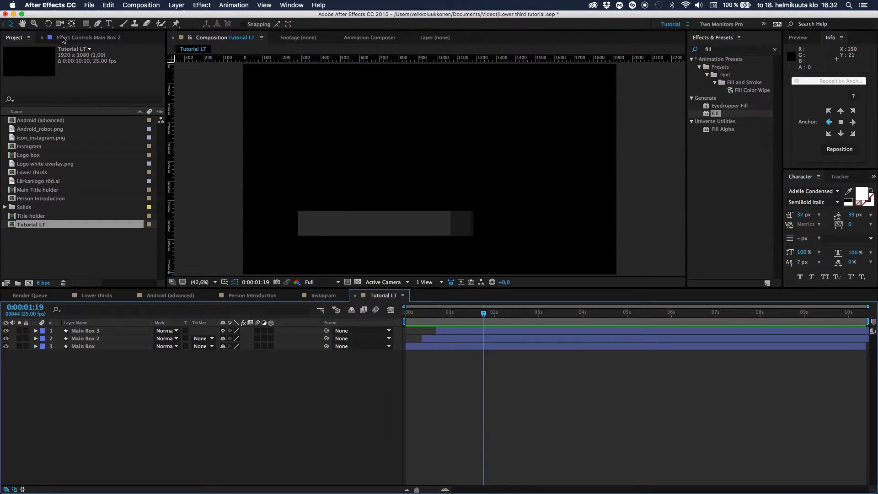
Step: Duplicate the Main Box layer and move the copy to the top of the layer stack
{"action": "left_click", "coordinate": [98, 348]}
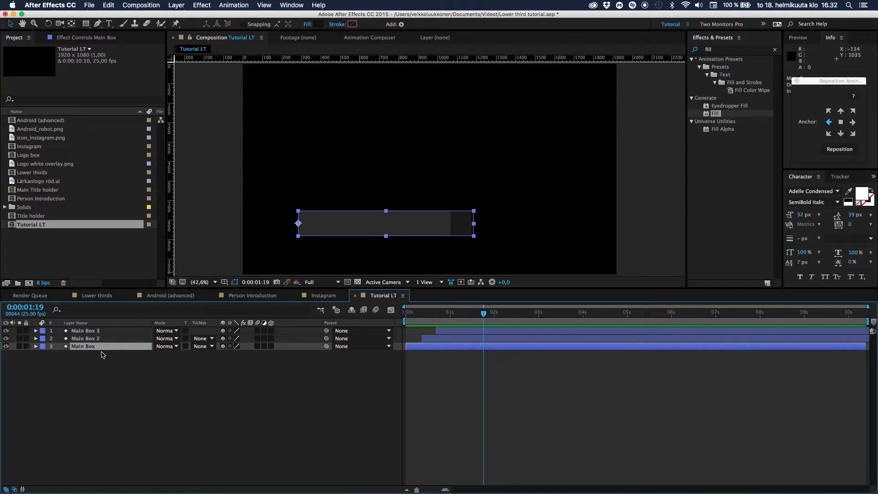
{"action": "key", "text": "super+d"}
{"action": "left_click_drag", "start_coordinate": [91, 347], "coordinate": [93, 331]}
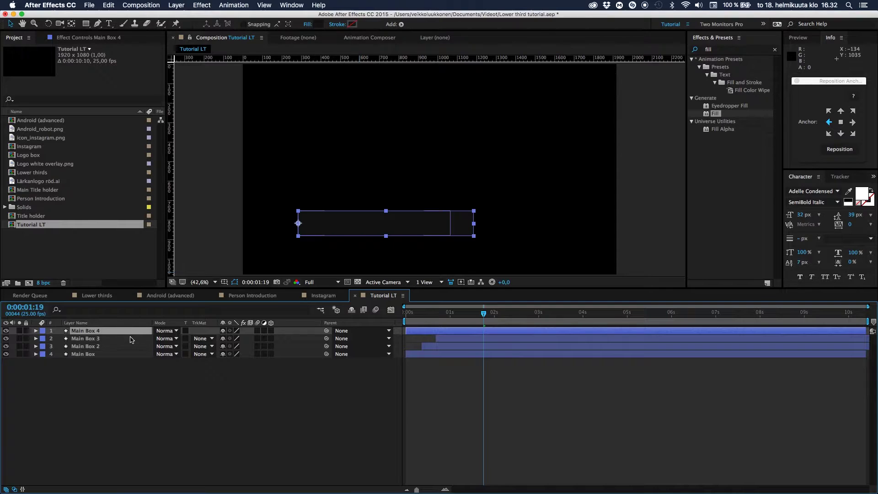
Step: Remove all scale keyframes from the topmost copy, Main Box 4, and collapse the layer
{"action": "key", "text": "s"}
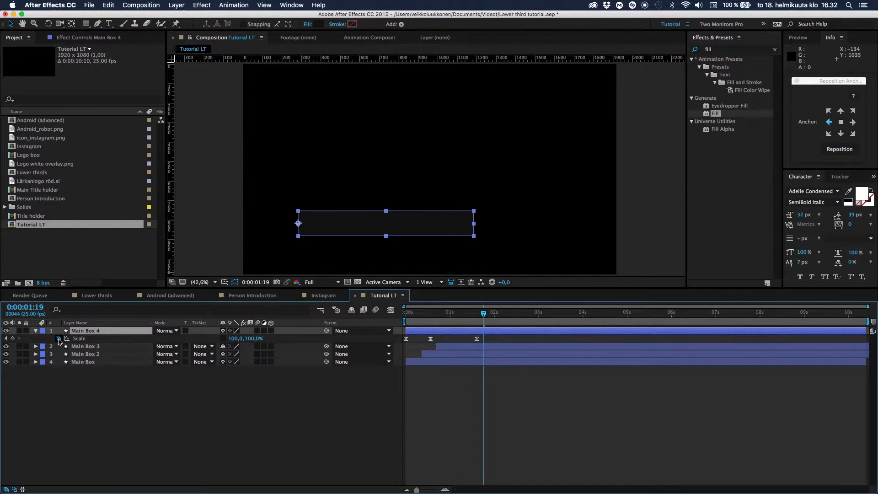
{"action": "left_click", "coordinate": [58, 339]}
{"action": "left_click", "coordinate": [36, 331]}
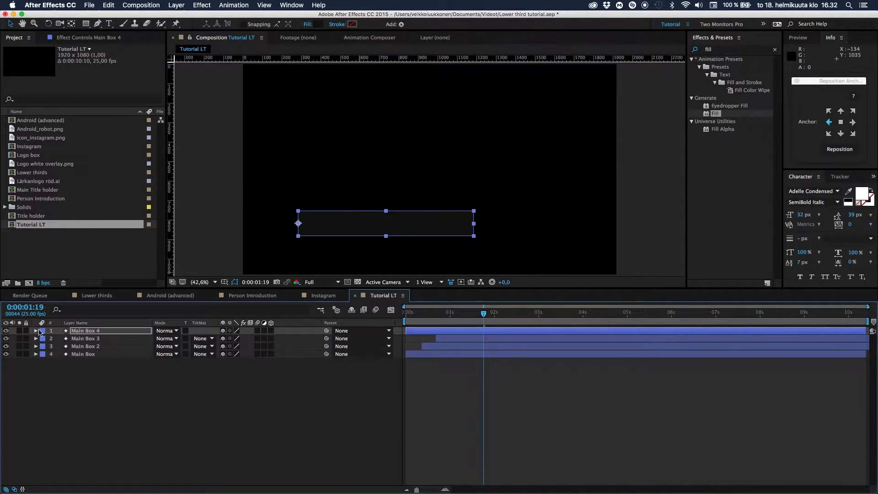
Step: Narrow Main Box 4 into a small square by setting its horizontal scale to 14% and keeping its vertical scale at 100%
{"action": "left_click_drag", "start_coordinate": [410, 314], "coordinate": [404, 314]}
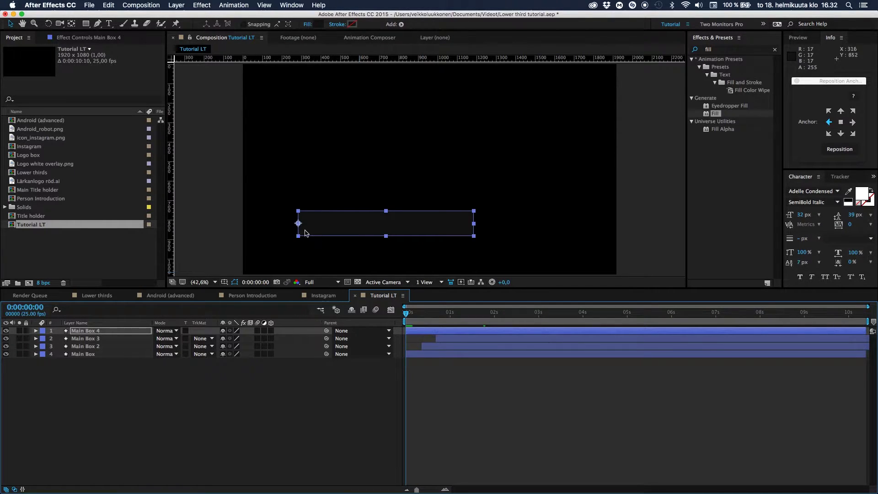
{"action": "key", "text": "s"}
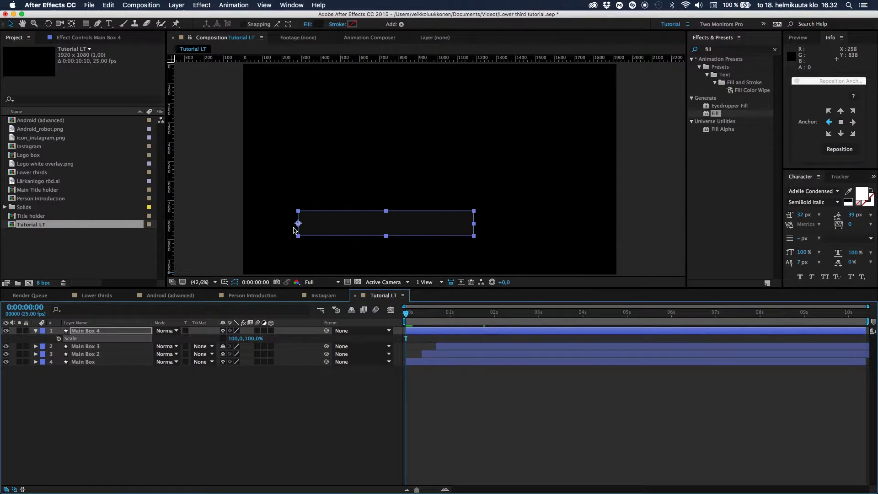
{"action": "left_click_drag", "start_coordinate": [234, 338], "coordinate": [194, 346]}
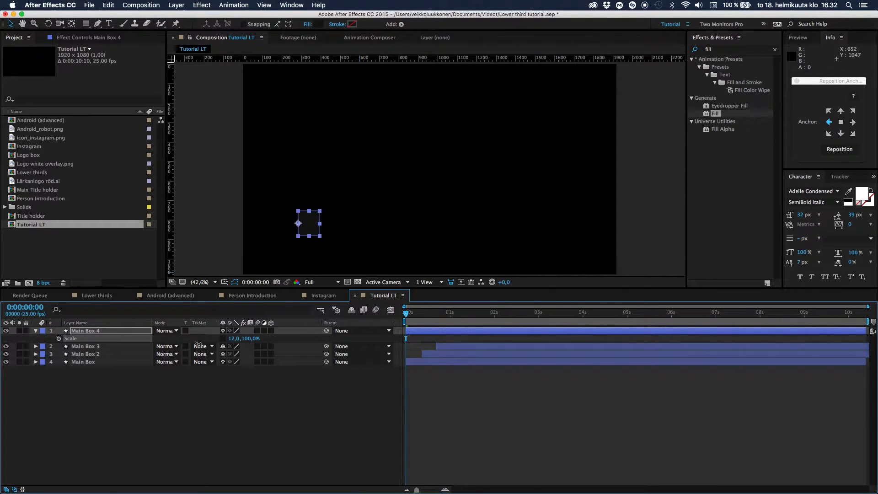
{"action": "left_click_drag", "start_coordinate": [405, 313], "coordinate": [512, 328]}
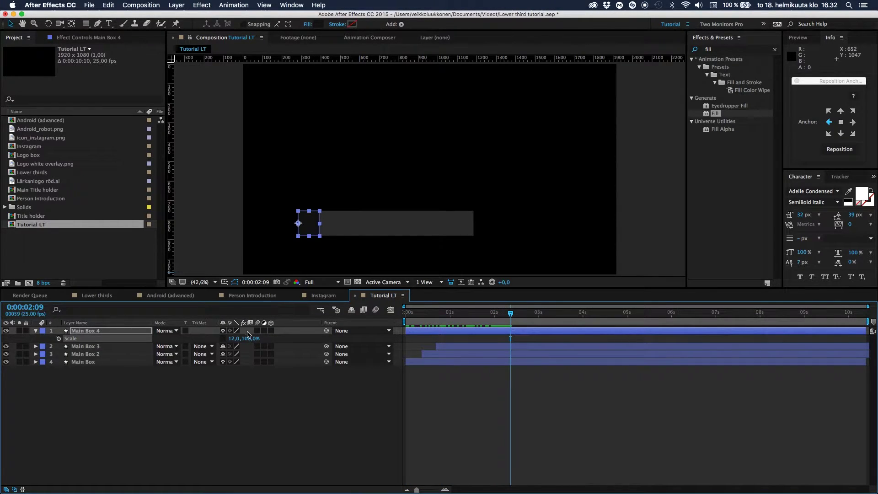
{"action": "left_click", "coordinate": [232, 338]}
{"action": "type", "text": "13"}
{"action": "key", "text": "Return"}
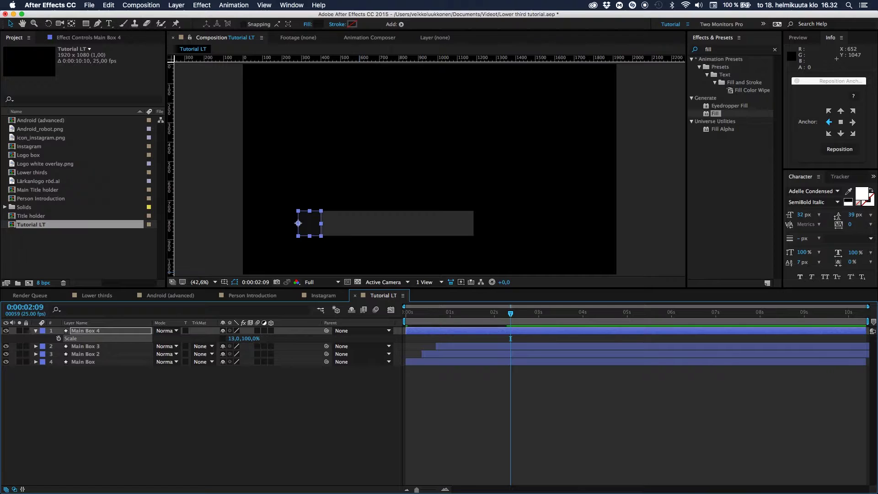
{"action": "left_click_drag", "start_coordinate": [232, 339], "coordinate": [232, 338]}
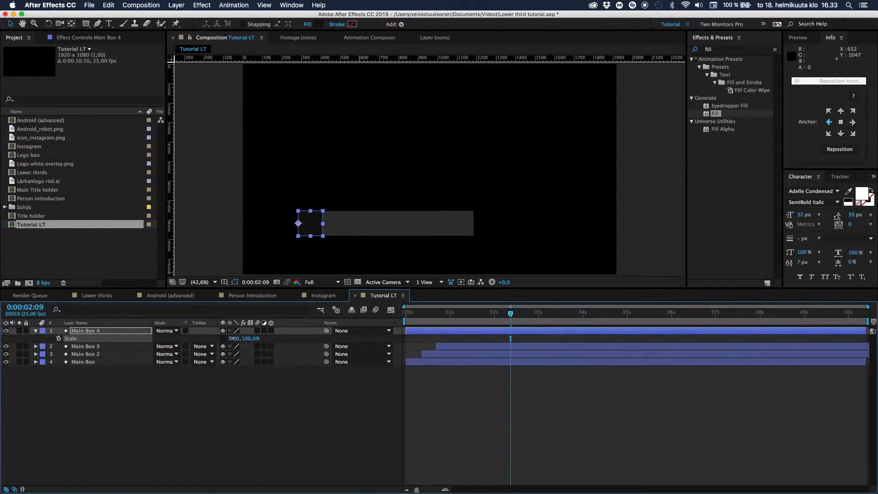
{"action": "left_click", "coordinate": [246, 383]}
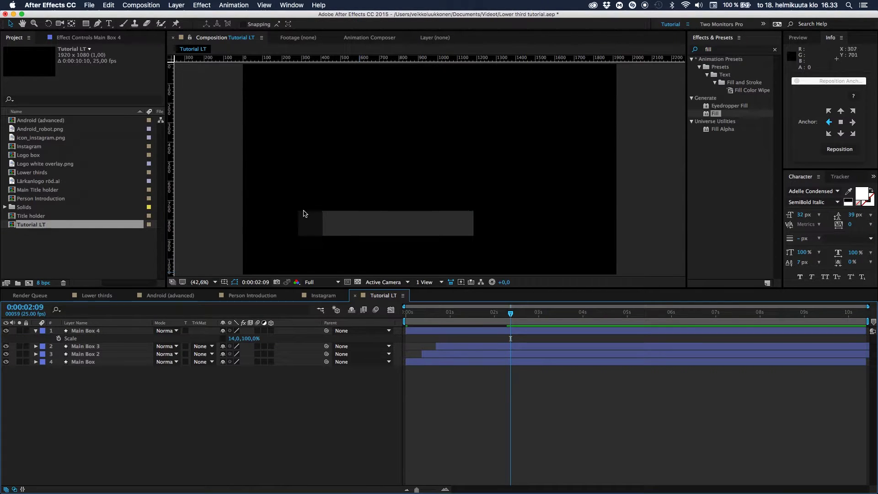
Step: Set the fill colour of Main Box 4 to the red C24040 and deselect the layer
{"action": "left_click", "coordinate": [129, 329]}
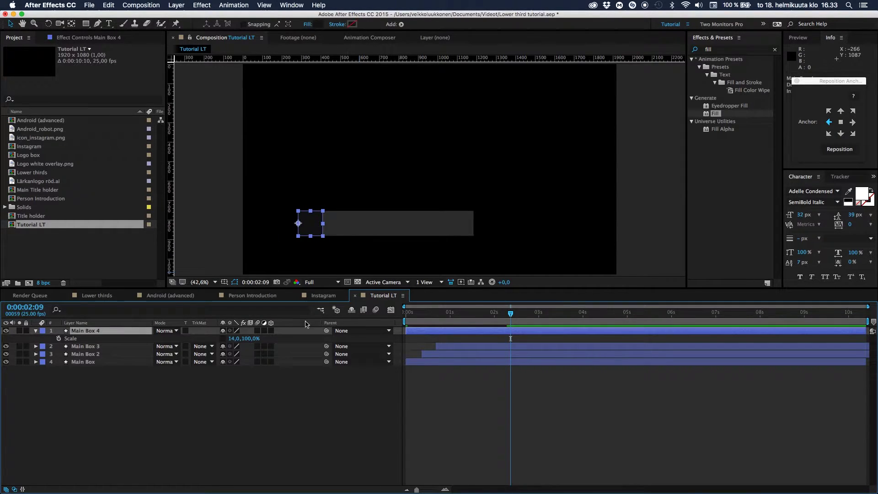
{"action": "left_click", "coordinate": [320, 25]}
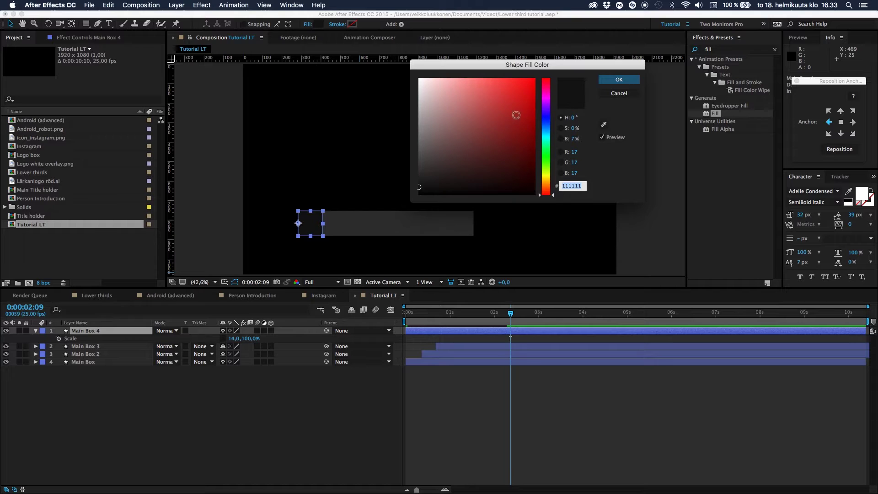
{"action": "left_click_drag", "start_coordinate": [504, 105], "coordinate": [496, 106]}
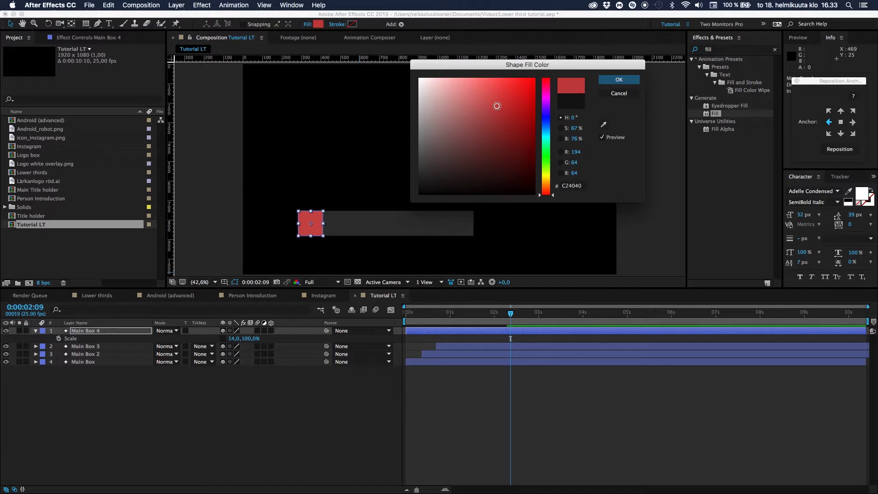
{"action": "left_click", "coordinate": [619, 80]}
{"action": "left_click", "coordinate": [443, 407]}
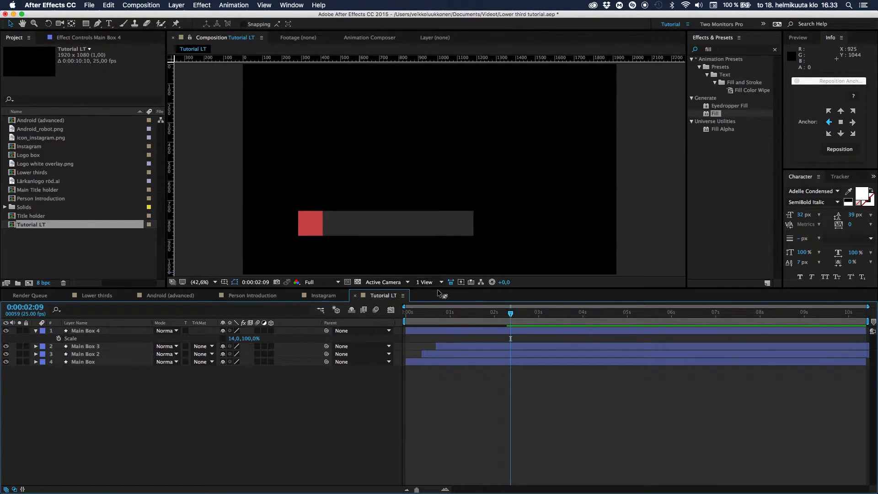
Step: Move the red box's anchor point to its bottom centre and trim the layer to start at 0:00:01:13
{"action": "mouse_move", "coordinate": [425, 311]}
{"action": "left_mouse_down"}
{"action": "mouse_move", "coordinate": [405, 311]}
{"action": "mouse_move", "coordinate": [607, 305]}
{"action": "mouse_move", "coordinate": [443, 307]}
{"action": "mouse_move", "coordinate": [550, 294]}
{"action": "mouse_move", "coordinate": [498, 306]}
{"action": "mouse_move", "coordinate": [527, 309]}
{"action": "mouse_move", "coordinate": [457, 313]}
{"action": "mouse_move", "coordinate": [473, 319]}
{"action": "left_mouse_up"}
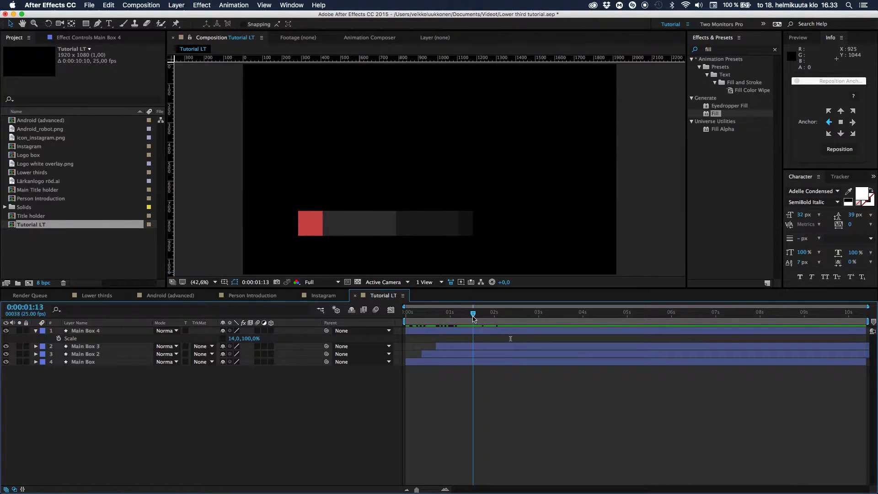
{"action": "left_click", "coordinate": [484, 333]}
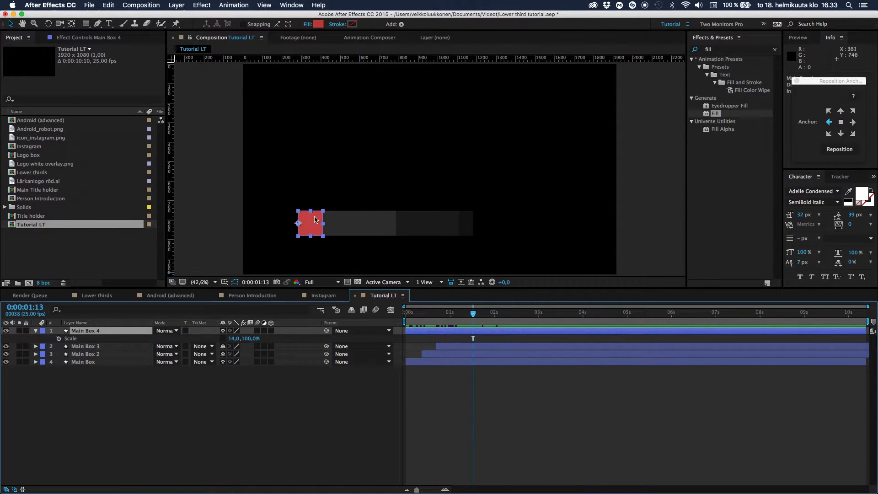
{"action": "left_click_drag", "start_coordinate": [823, 86], "coordinate": [716, 161]}
{"action": "left_click", "coordinate": [735, 210]}
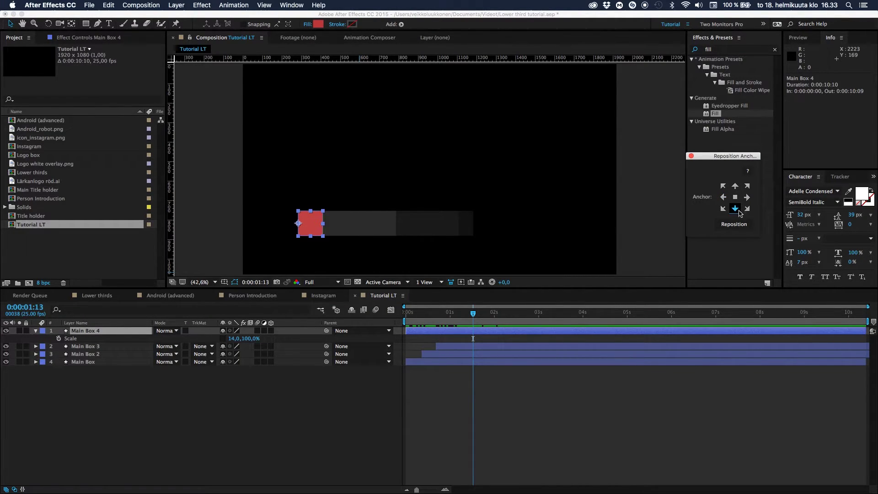
{"action": "left_click", "coordinate": [733, 224]}
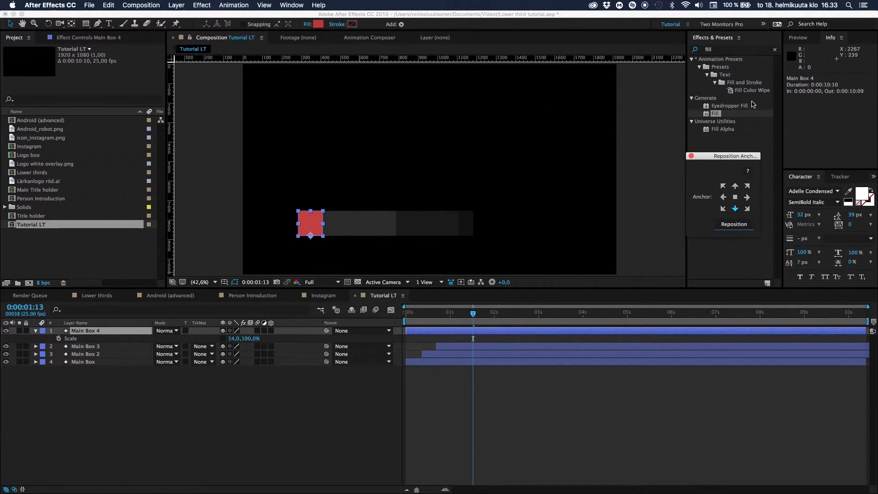
{"action": "left_click_drag", "start_coordinate": [722, 159], "coordinate": [828, 82]}
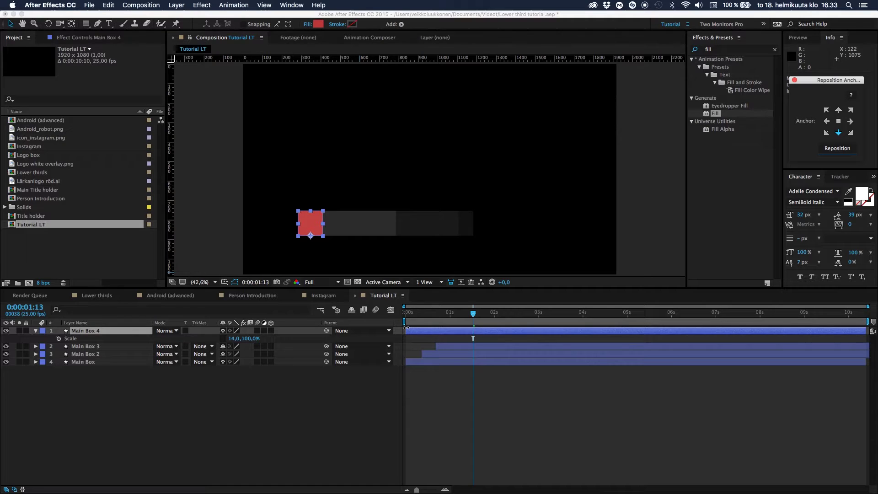
{"action": "left_click_drag", "start_coordinate": [406, 328], "coordinate": [471, 328]}
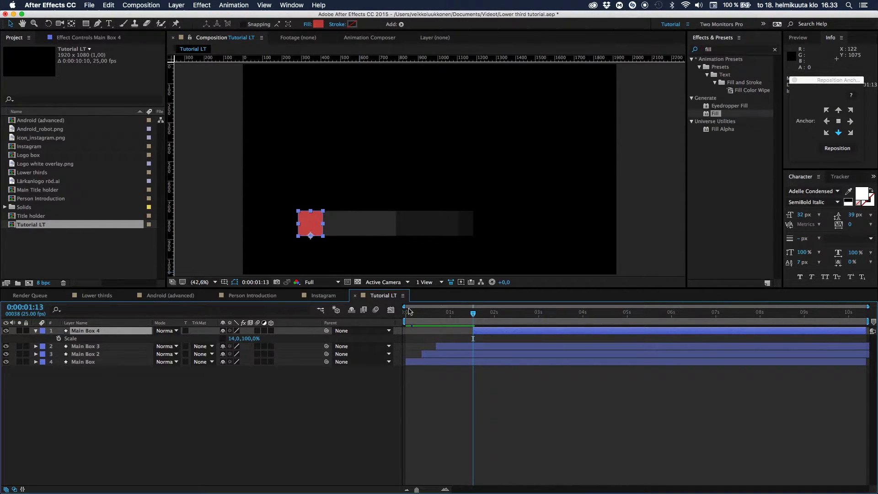
Step: Keyframe Main Box 4's vertical scale from 0% at 0:00:01:13 to 100% at about 0:00:02:10, and preview the animation
{"action": "key", "text": "s"}
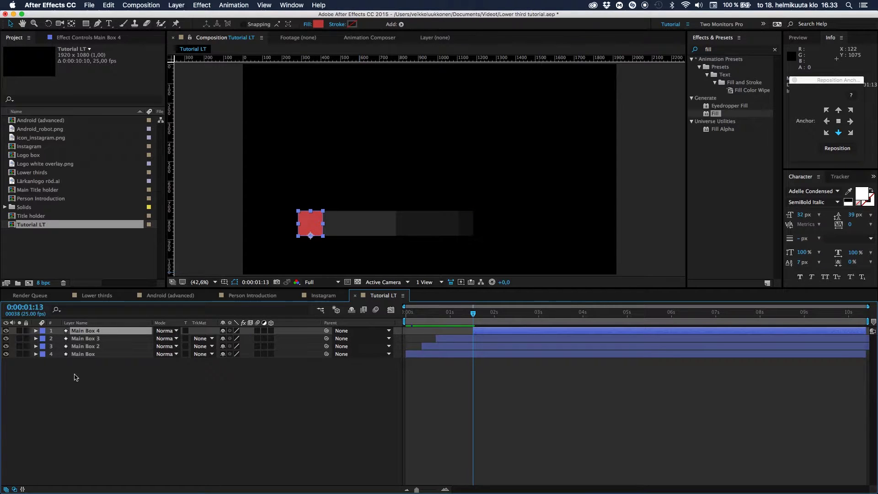
{"action": "key", "text": "s"}
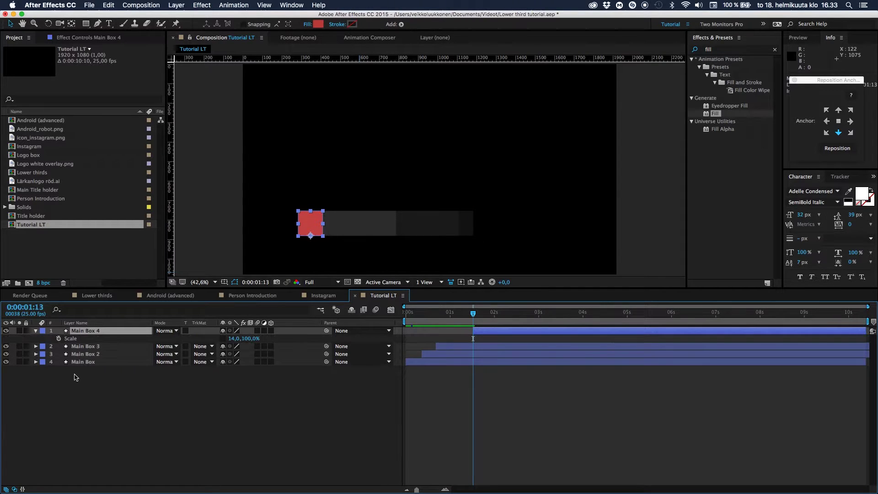
{"action": "left_click", "coordinate": [59, 338]}
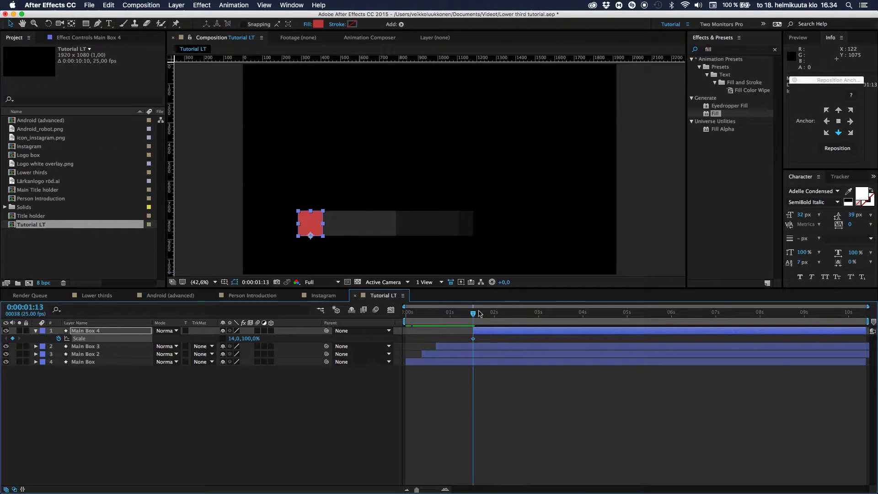
{"action": "left_click_drag", "start_coordinate": [473, 339], "coordinate": [511, 340]}
{"action": "left_click", "coordinate": [253, 339]}
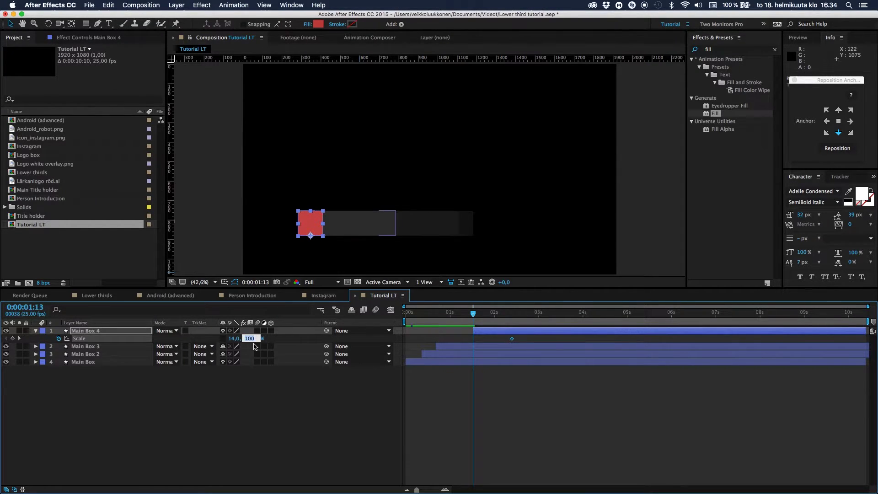
{"action": "key", "text": "Return"}
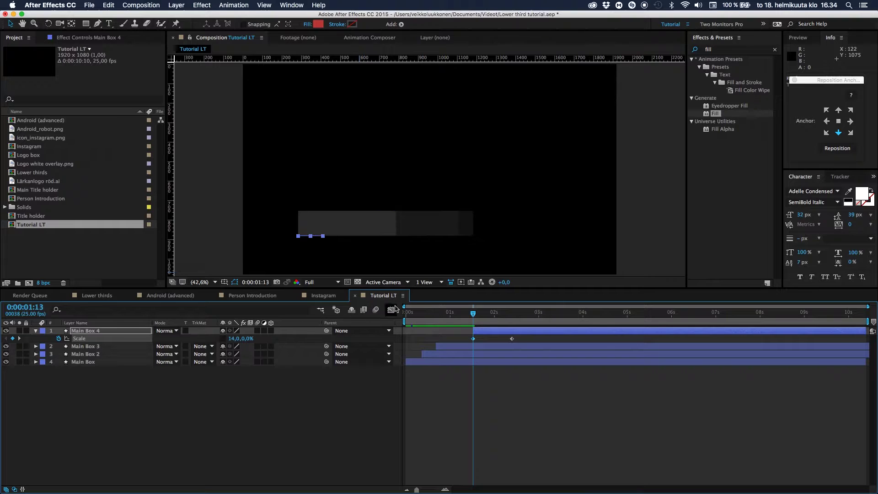
{"action": "key", "text": "space"}
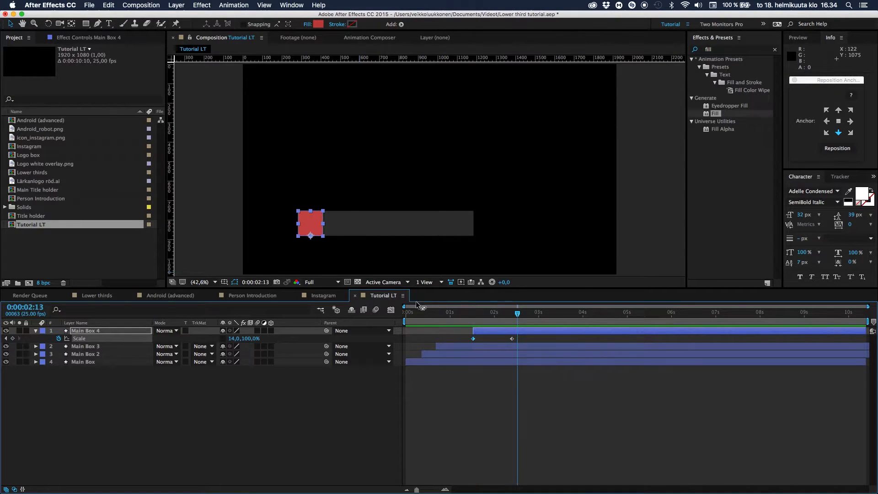
{"action": "left_click", "coordinate": [470, 316]}
{"action": "key", "text": "space"}
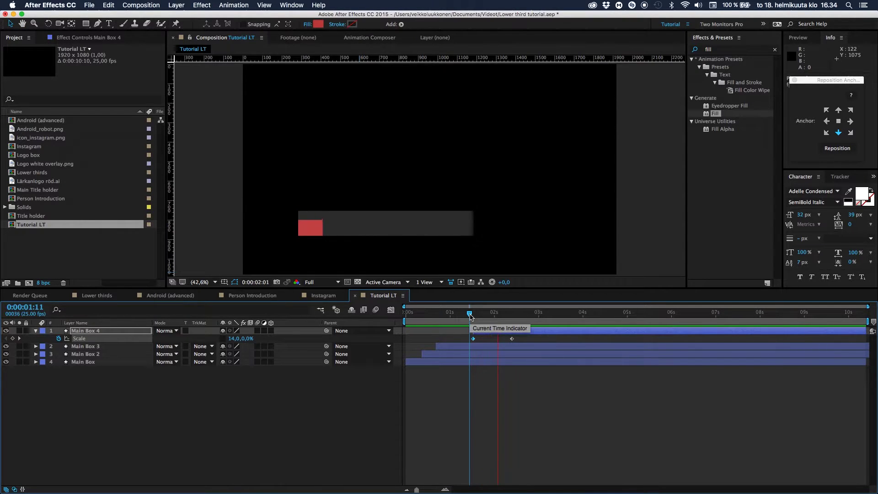
Step: Apply Easy Ease to both scale keyframes of Main Box 4 and reshape the speed curve to peak early and slow down gradually
{"action": "mouse_move", "coordinate": [470, 315]}
{"action": "left_mouse_down"}
{"action": "mouse_move", "coordinate": [501, 312]}
{"action": "mouse_move", "coordinate": [474, 309]}
{"action": "left_mouse_up"}
{"action": "left_click", "coordinate": [472, 407]}
{"action": "left_click_drag", "start_coordinate": [465, 338], "coordinate": [523, 347]}
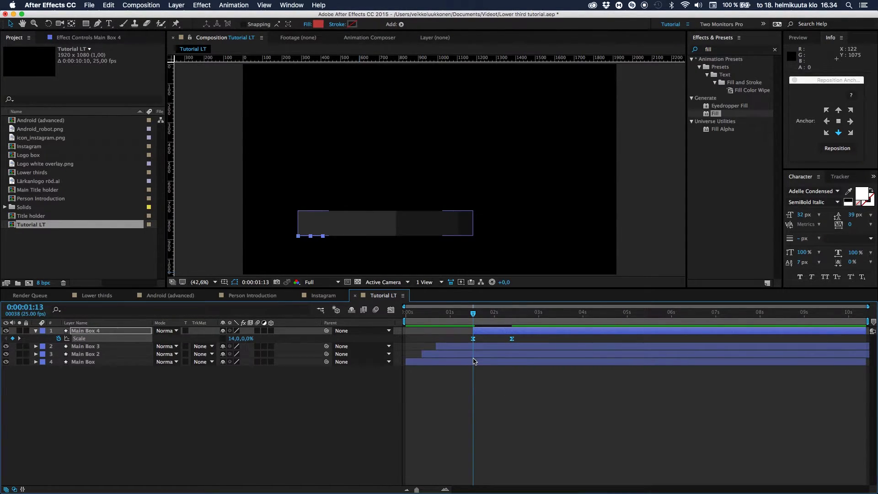
{"action": "left_click", "coordinate": [391, 310]}
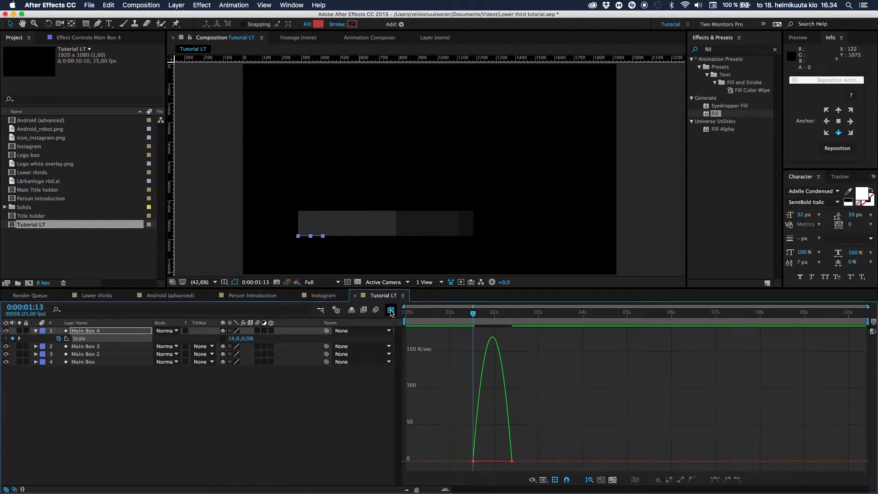
{"action": "left_click", "coordinate": [511, 458]}
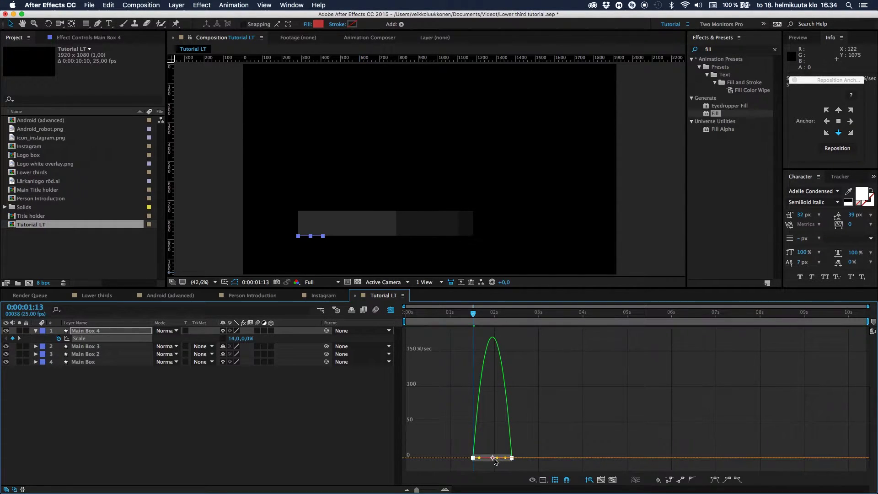
{"action": "left_click_drag", "start_coordinate": [505, 457], "coordinate": [479, 457]}
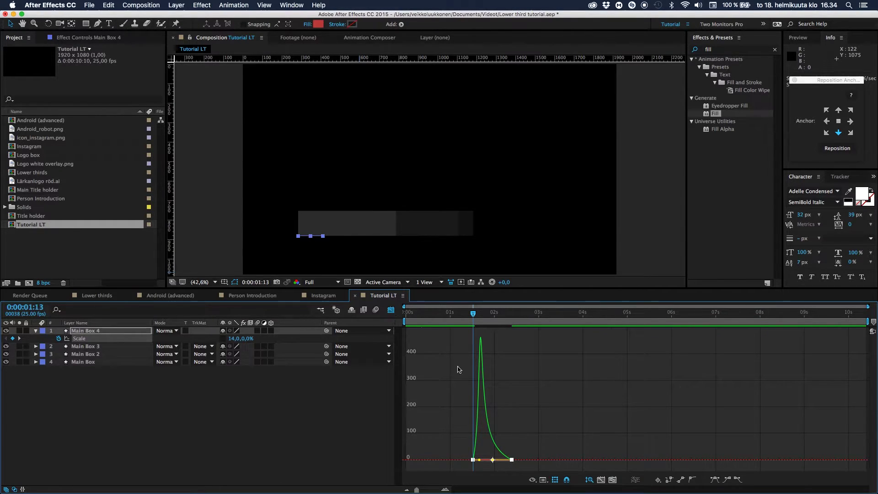
{"action": "left_click", "coordinate": [391, 309]}
Step: Move Main Box 4's ending scale keyframe out to about 0:00:02:16 and preview the slower growth
{"action": "left_click", "coordinate": [454, 316]}
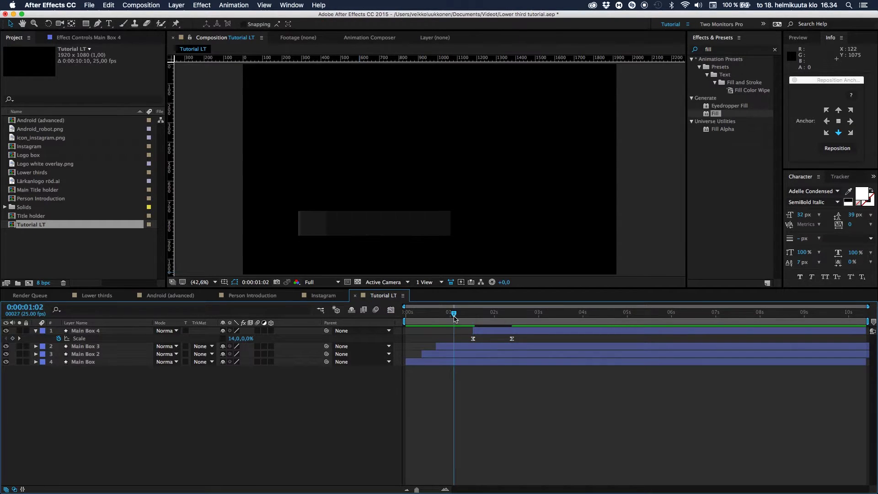
{"action": "left_click_drag", "start_coordinate": [453, 316], "coordinate": [523, 338]}
{"action": "left_click", "coordinate": [512, 338]}
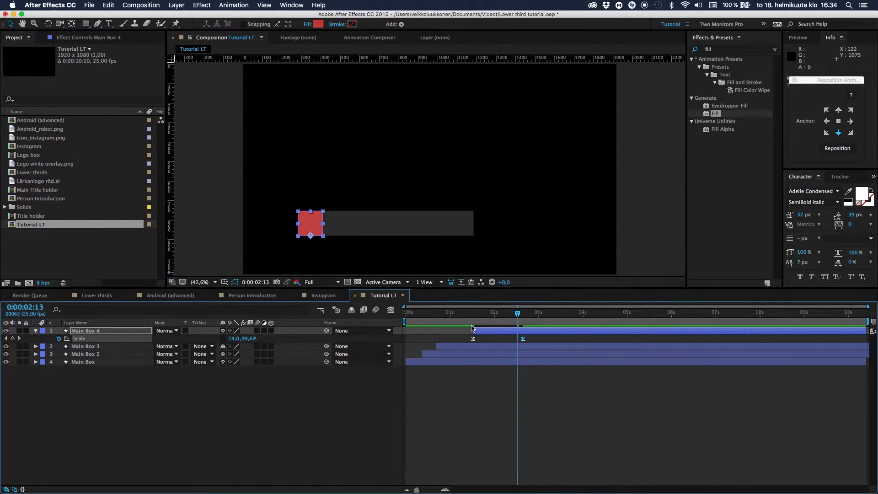
{"action": "left_click", "coordinate": [468, 320]}
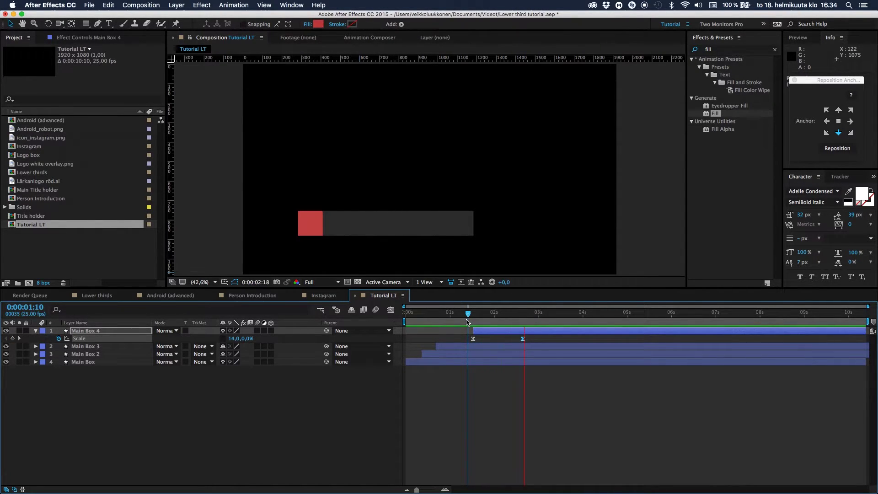
{"action": "left_click", "coordinate": [466, 321]}
{"action": "key", "text": "space"}
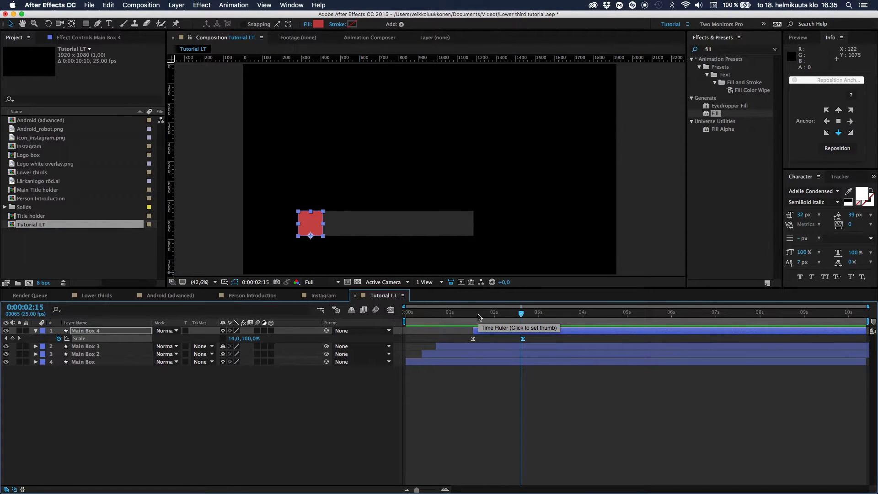
Step: Rename the red box layer Main Box 4 as Logo and duplicate it twice
{"action": "left_click_drag", "start_coordinate": [478, 317], "coordinate": [473, 316]}
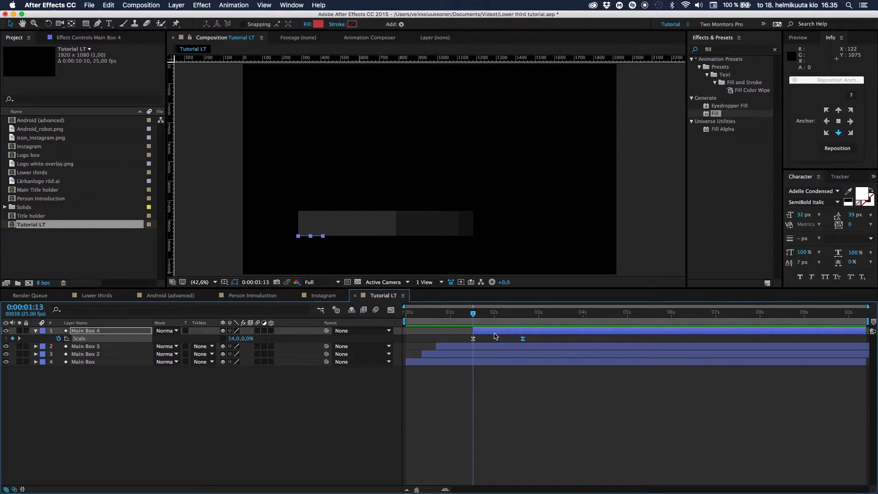
{"action": "left_click", "coordinate": [87, 331]}
{"action": "key", "text": "Return"}
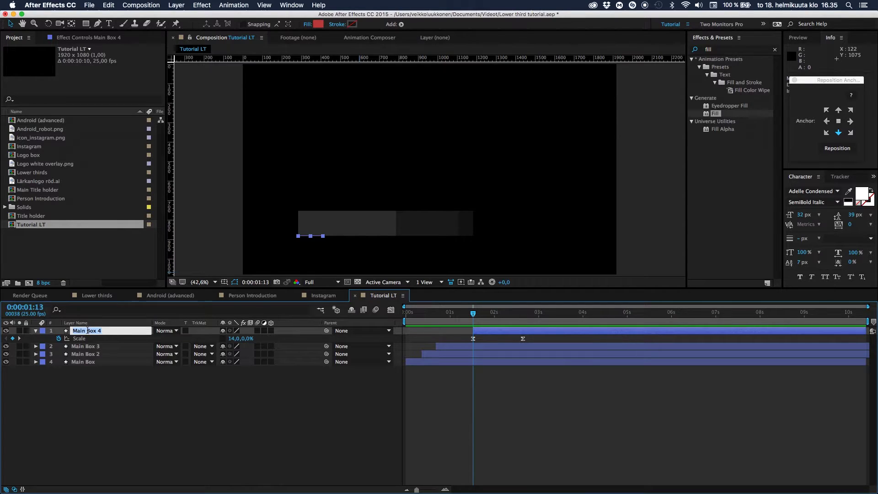
{"action": "type", "text": "Logo"}
{"action": "key", "text": "Return"}
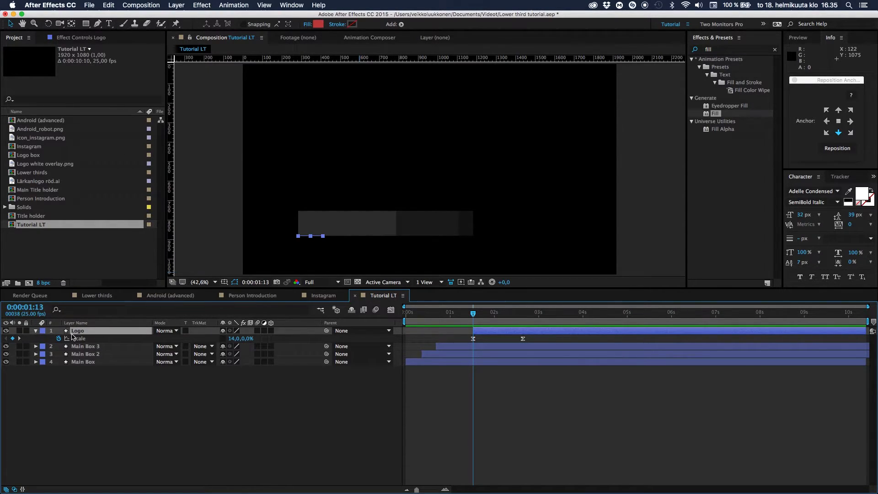
{"action": "key", "text": "super+d"}
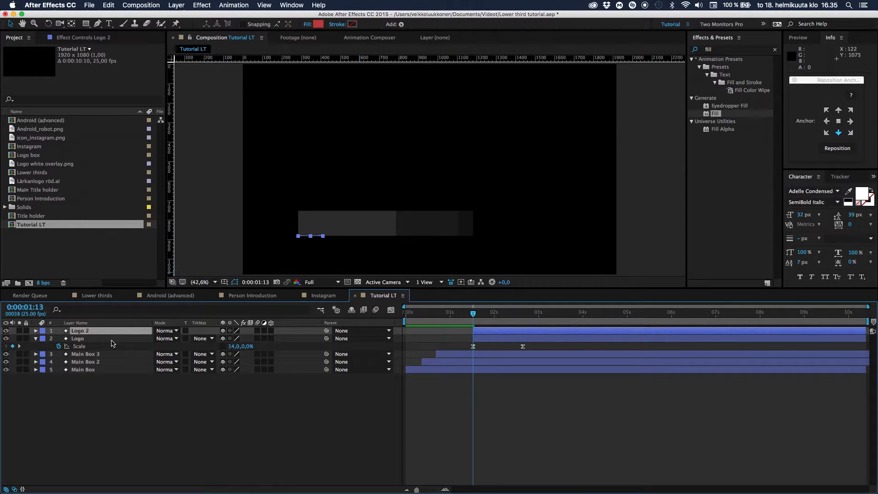
{"action": "key", "text": "super+d"}
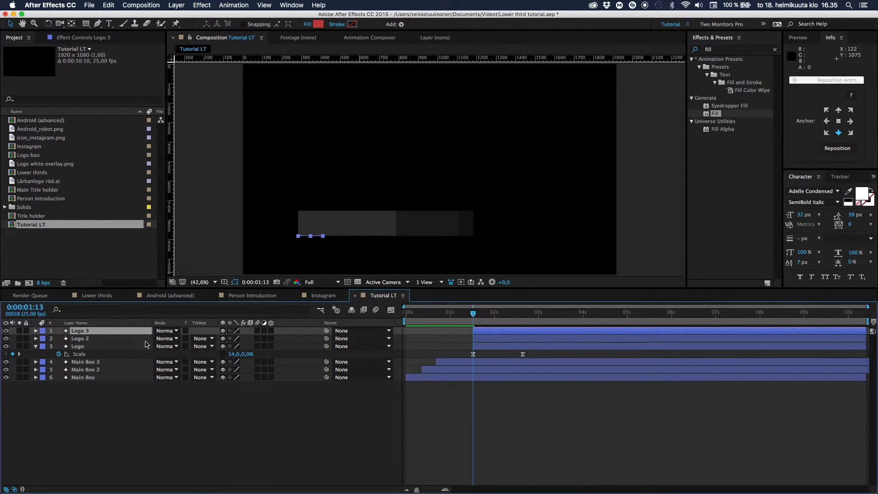
Step: Reveal the copies' keyframes and stagger the layers so Logo 2 starts at about 0:00:01:22 and Logo 3 at 0:00:02:02
{"action": "left_click", "coordinate": [95, 339], "text": "shift"}
{"action": "key", "text": "u"}
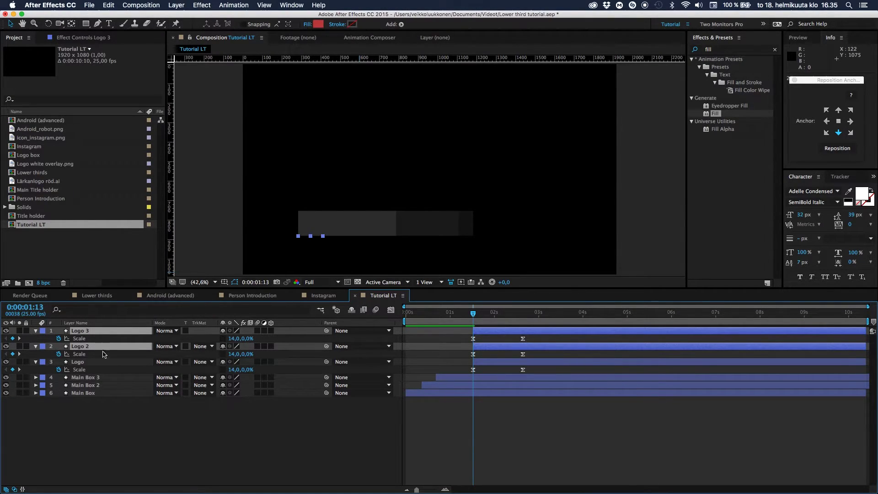
{"action": "mouse_move", "coordinate": [500, 349]}
{"action": "left_mouse_down"}
{"action": "mouse_move", "coordinate": [516, 351]}
{"action": "mouse_move", "coordinate": [510, 336]}
{"action": "left_mouse_up"}
{"action": "left_click", "coordinate": [480, 340]}
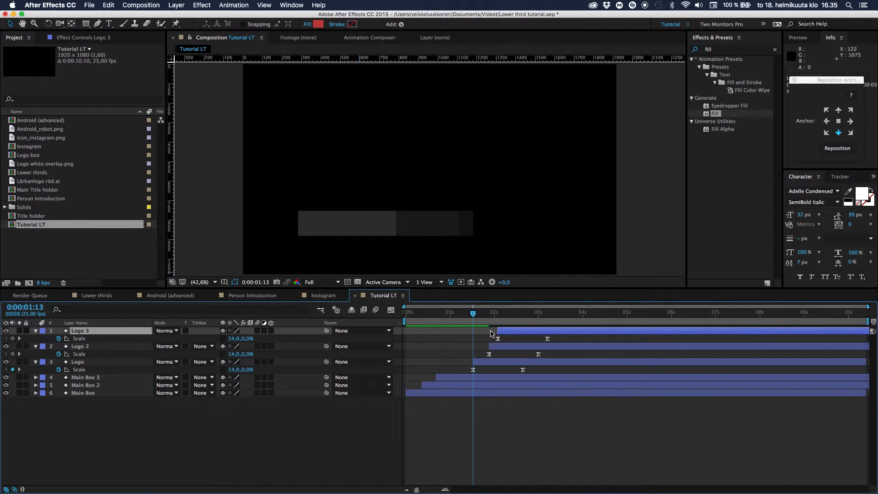
Step: Set the fill colour of the Logo layer to the dark red 571C1C
{"action": "left_click", "coordinate": [485, 362]}
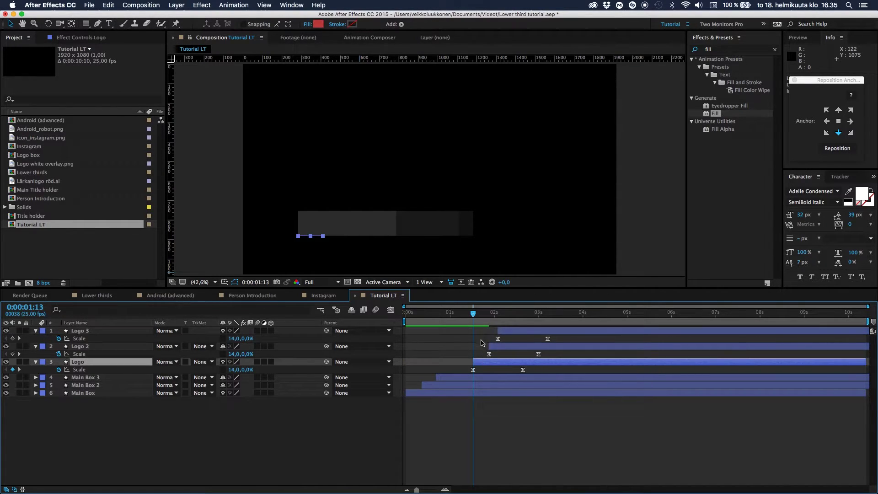
{"action": "left_click_drag", "start_coordinate": [475, 317], "coordinate": [480, 317]}
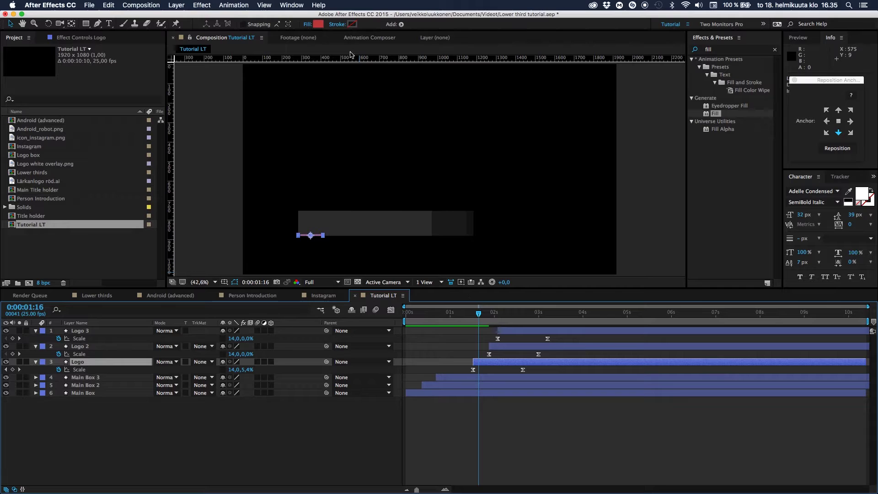
{"action": "left_click", "coordinate": [322, 26]}
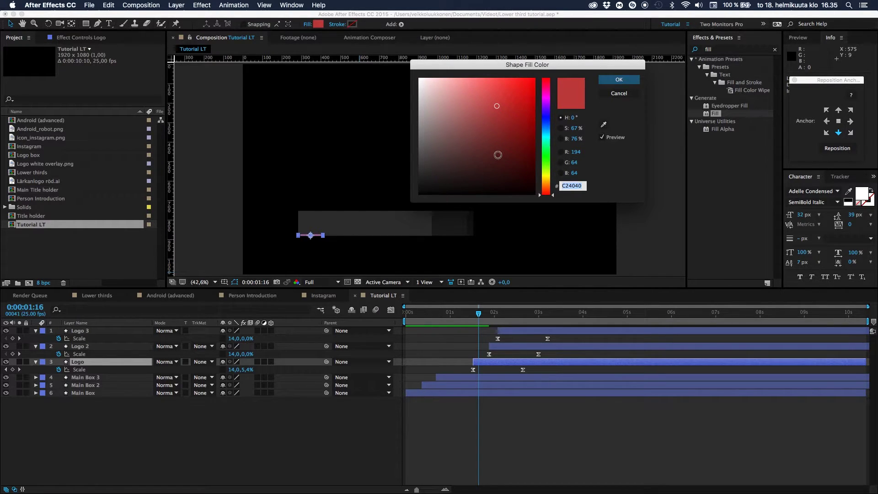
{"action": "left_click", "coordinate": [618, 79]}
Step: Set the fill colour of Logo 2 to a medium red darker than C24040 and preview the staggered squares
{"action": "left_click", "coordinate": [506, 346]}
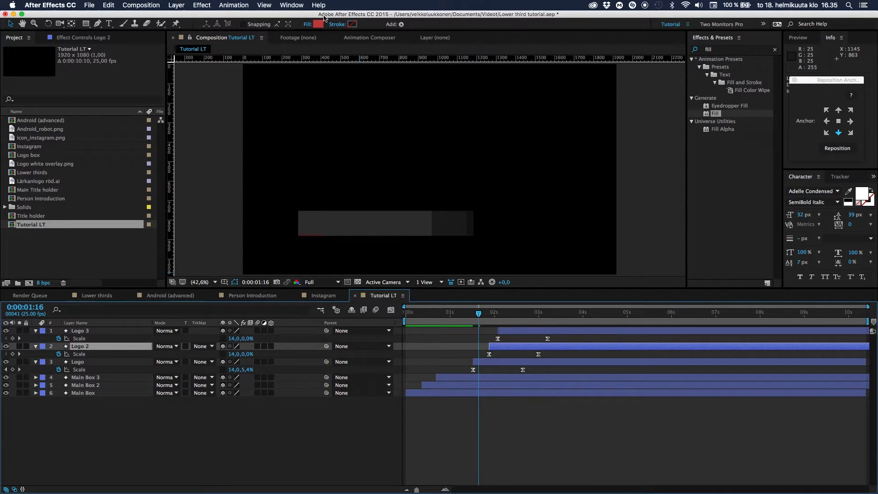
{"action": "left_click", "coordinate": [317, 24]}
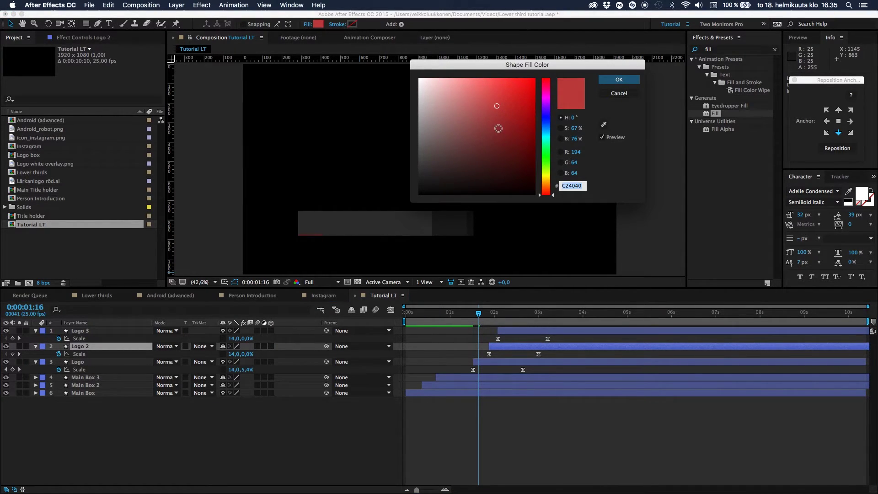
{"action": "left_click", "coordinate": [498, 128]}
{"action": "left_click", "coordinate": [617, 80]}
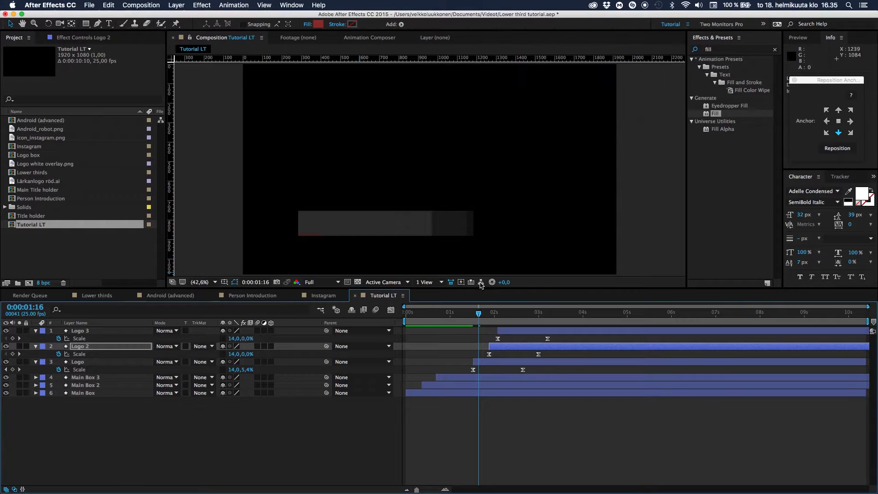
{"action": "left_click", "coordinate": [466, 314]}
{"action": "key", "text": "space"}
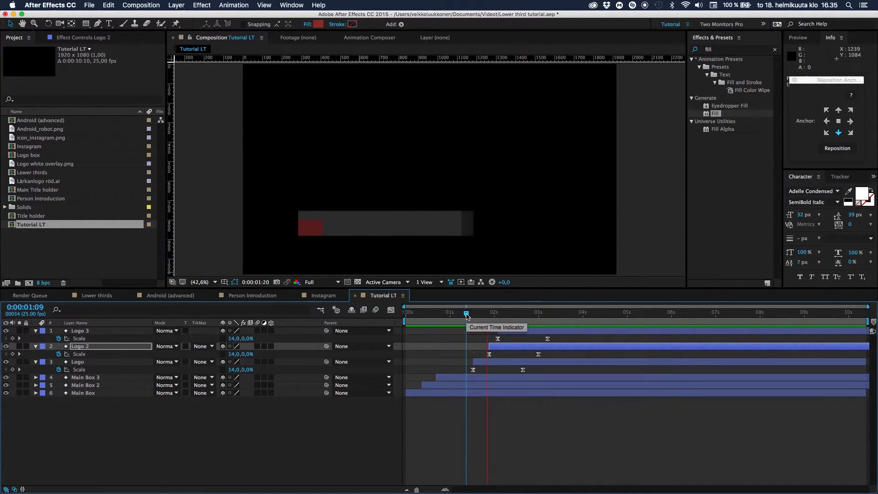
{"action": "key", "text": "space"}
Step: Lighten the Logo layer's fill to a slightly brighter dark red and preview the animation
{"action": "left_click", "coordinate": [488, 362]}
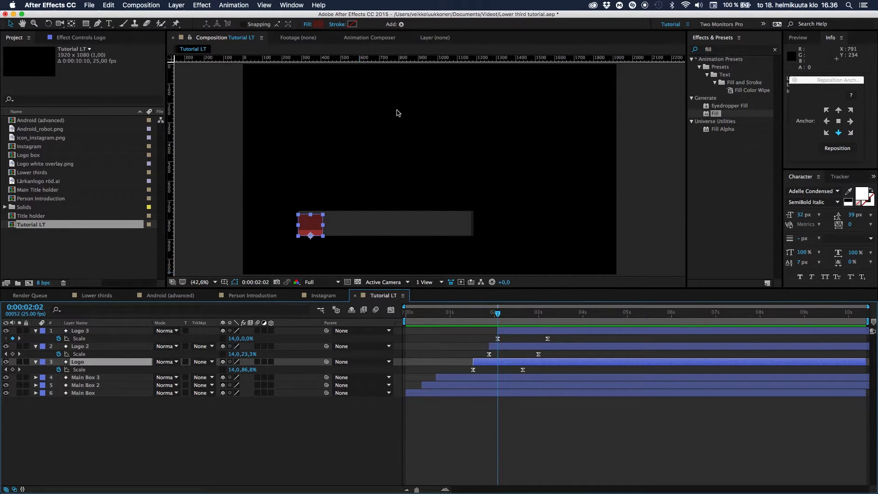
{"action": "left_click", "coordinate": [316, 25]}
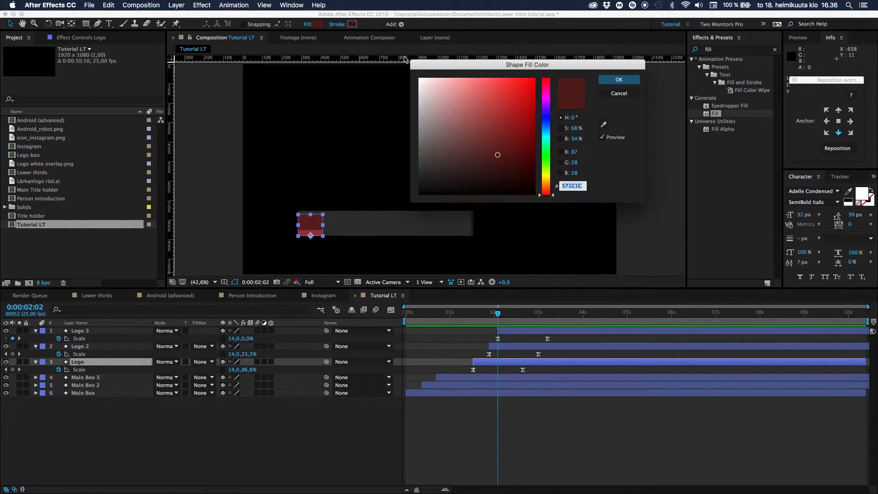
{"action": "left_click", "coordinate": [496, 146]}
{"action": "left_click", "coordinate": [622, 79]}
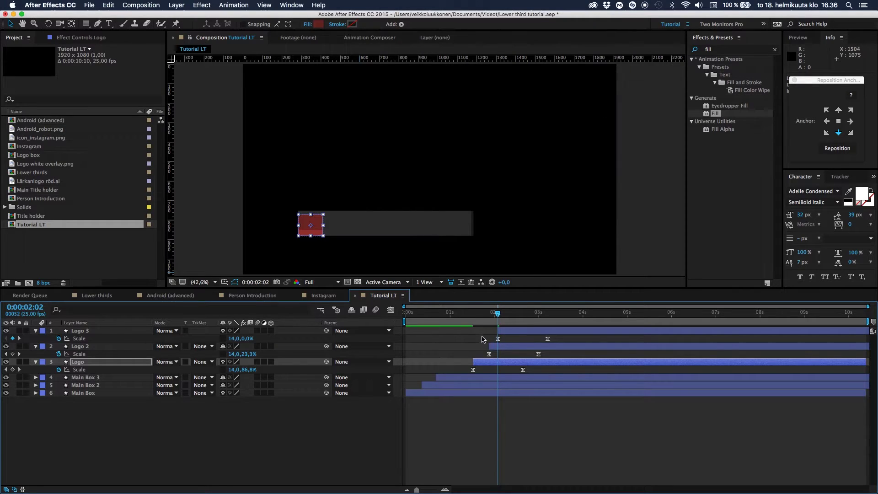
{"action": "left_click", "coordinate": [473, 321]}
{"action": "key", "text": "space"}
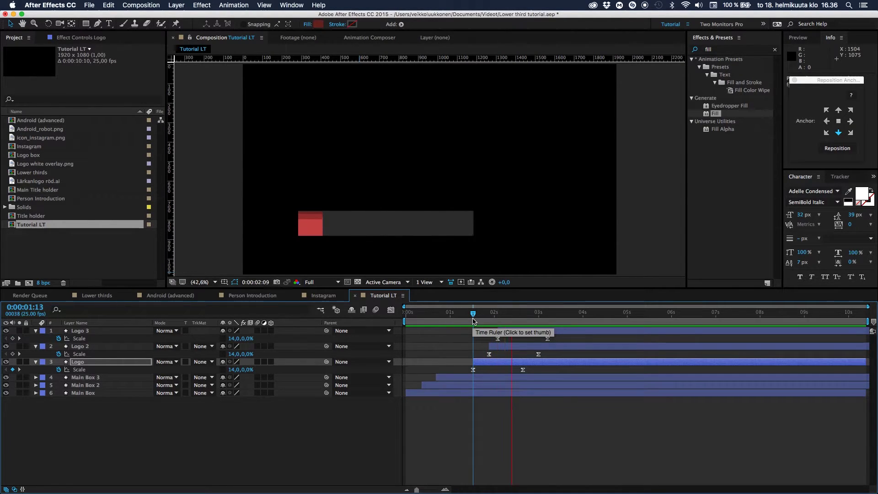
{"action": "key", "text": "space"}
Step: Shift the Logo 2 and Logo 3 layers together about three frames earlier and preview the tighter stagger
{"action": "left_click", "coordinate": [506, 346]}
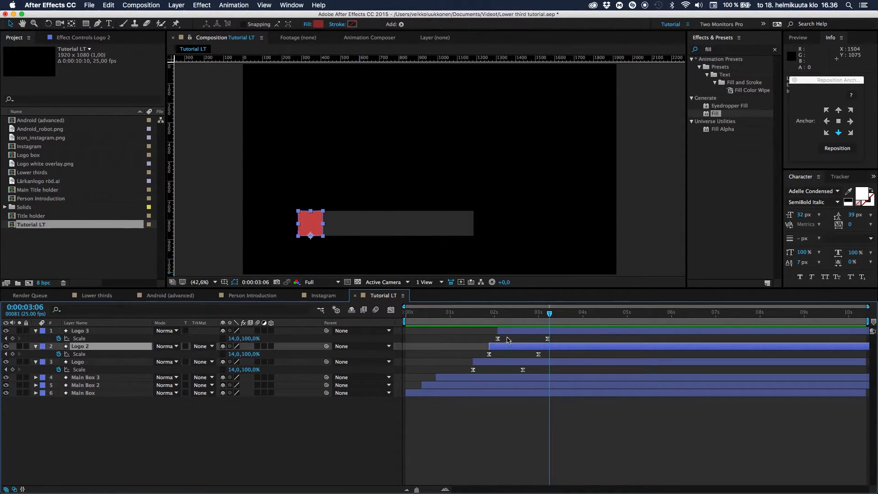
{"action": "left_click", "coordinate": [510, 331], "text": "shift"}
{"action": "left_click_drag", "start_coordinate": [511, 346], "coordinate": [505, 347]}
{"action": "left_click", "coordinate": [469, 316]}
{"action": "key", "text": "space"}
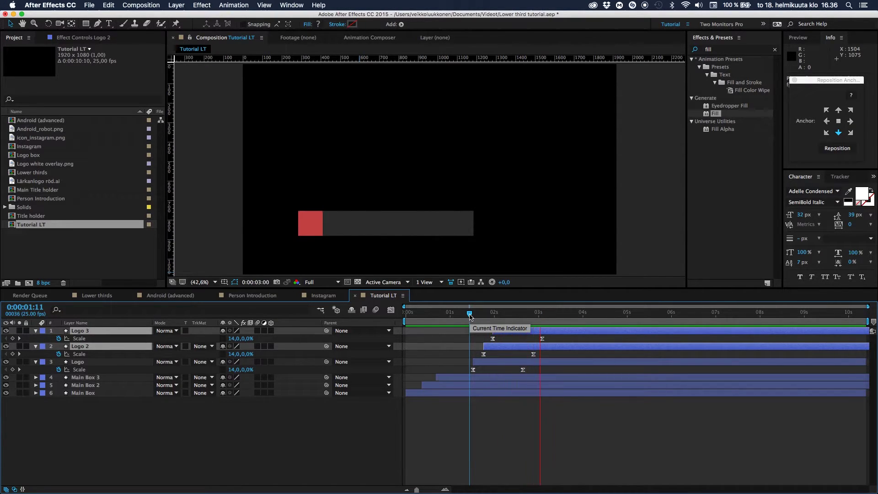
Step: Draw a long, thin dark red rectangle in the empty area above the grey bar as a new shape layer
{"action": "key", "text": "space"}
{"action": "left_click", "coordinate": [294, 461]}
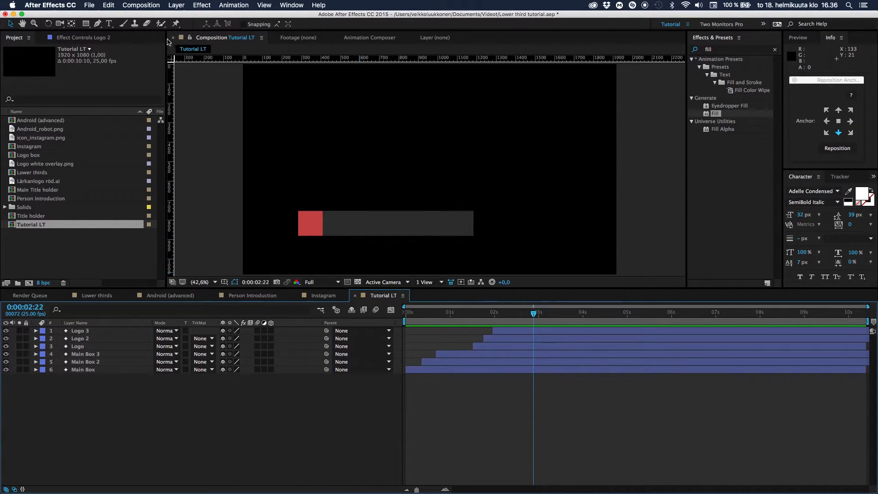
{"action": "key", "text": "q"}
{"action": "mouse_move", "coordinate": [318, 130]}
{"action": "left_mouse_down"}
{"action": "mouse_move", "coordinate": [370, 155]}
{"action": "mouse_move", "coordinate": [509, 138]}
{"action": "left_mouse_up"}
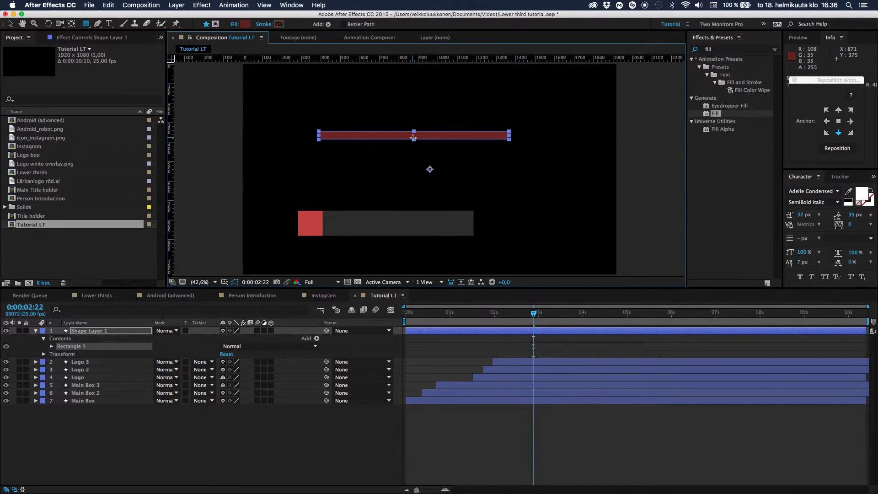
{"action": "key", "text": "v"}
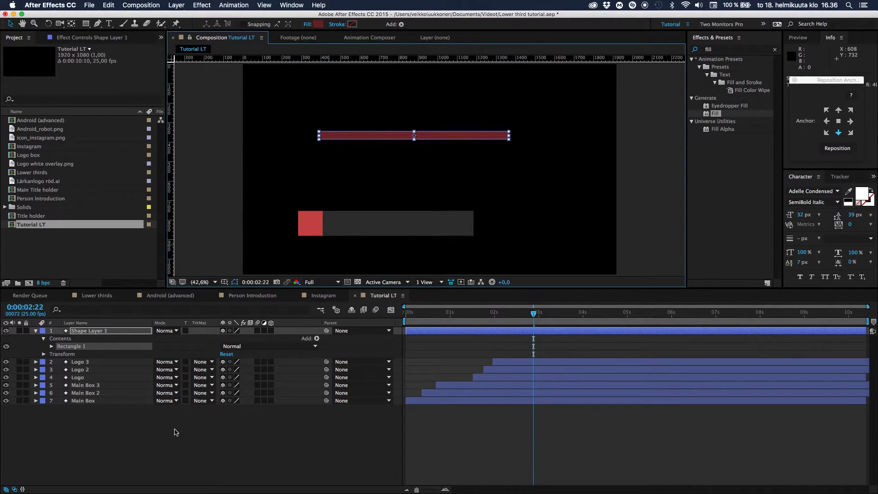
Step: Reposition the new rectangle's anchor point to the middle of its left edge and move the rectangle just below the grey bar
{"action": "left_click", "coordinate": [128, 350]}
{"action": "left_click", "coordinate": [121, 332]}
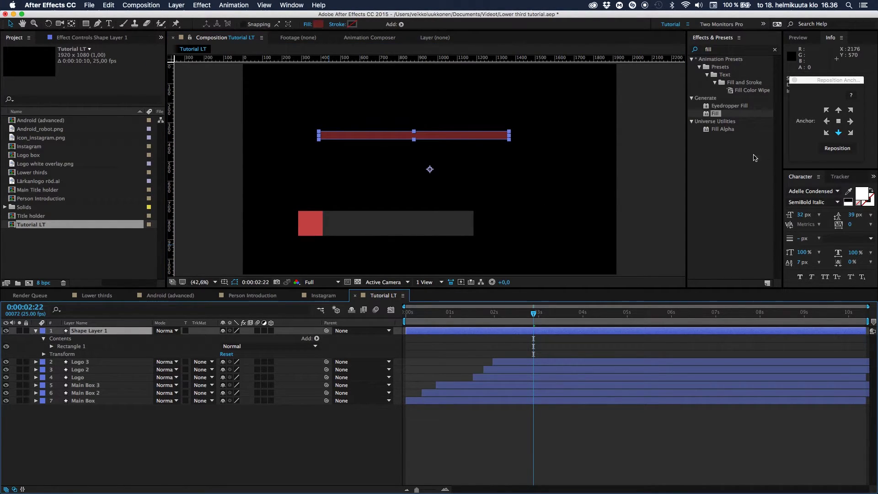
{"action": "left_click", "coordinate": [826, 121]}
{"action": "left_click", "coordinate": [837, 149]}
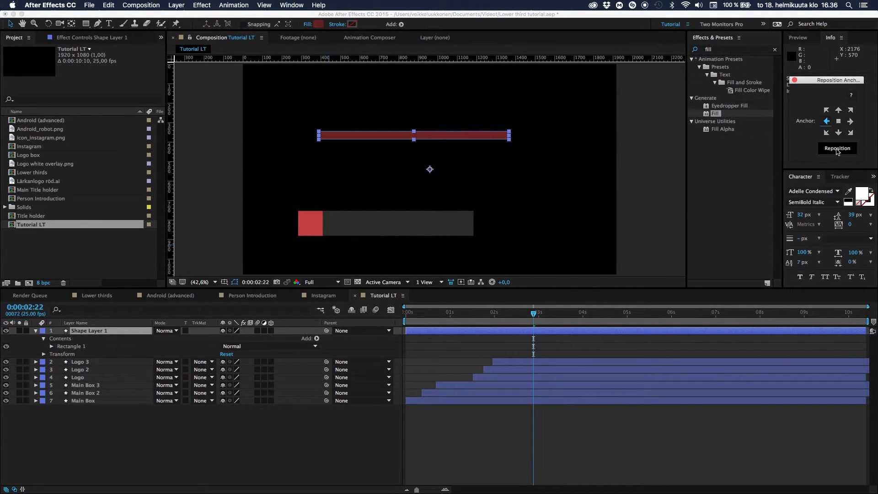
{"action": "left_click_drag", "start_coordinate": [397, 144], "coordinate": [401, 251]}
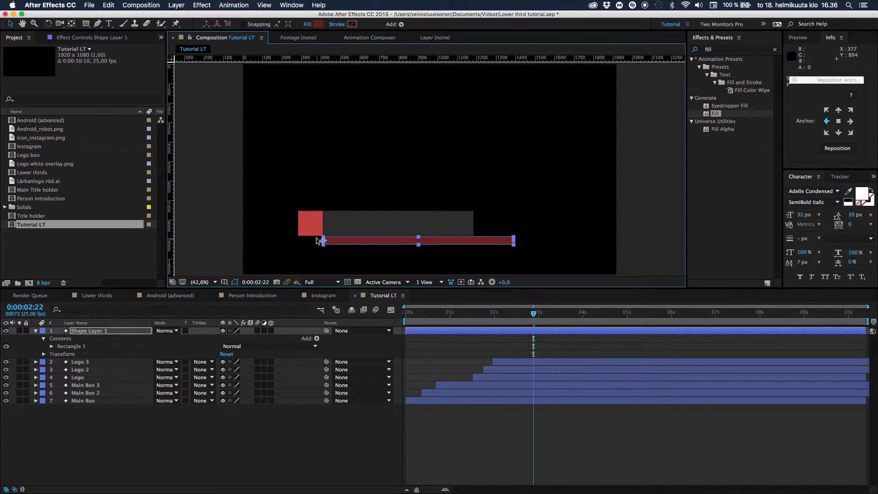
Step: Nudge the thin rectangle flush against the grey bar's lower edge, with its left end aligned to the red square's right edge
{"action": "key", "text": "period"}
{"action": "key", "text": "period"}
{"action": "key", "text": "period"}
{"action": "left_click_drag", "start_coordinate": [314, 240], "coordinate": [575, 102]}
{"action": "left_click_drag", "start_coordinate": [352, 197], "coordinate": [484, 94]}
{"action": "left_click_drag", "start_coordinate": [368, 201], "coordinate": [384, 164]}
{"action": "key", "text": "period"}
{"action": "left_click_drag", "start_coordinate": [337, 202], "coordinate": [430, 147]}
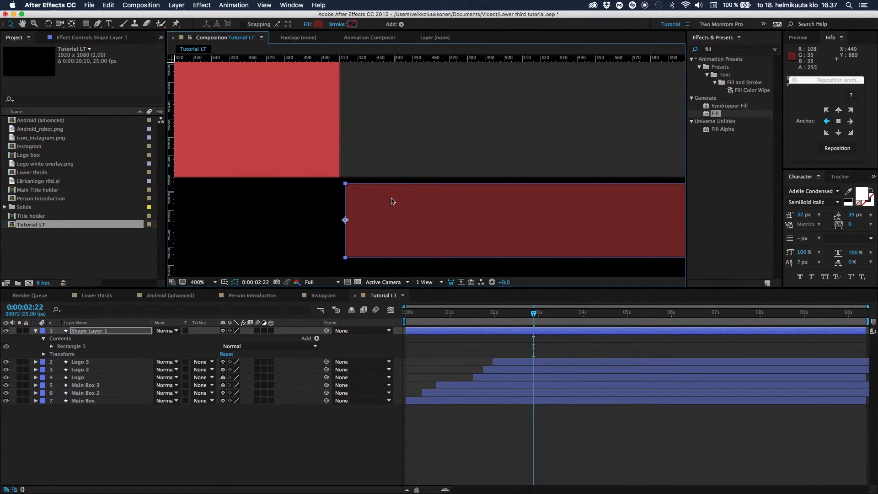
{"action": "key", "text": "Up"}
{"action": "key", "text": "Up"}
{"action": "key", "text": "Left"}
{"action": "key", "text": "Left"}
{"action": "key", "text": "Up"}
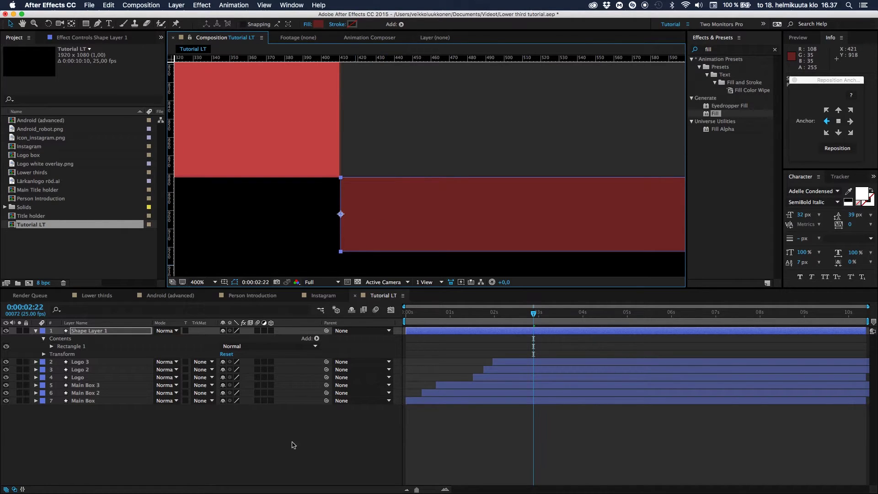
{"action": "left_click", "coordinate": [291, 450]}
{"action": "left_click", "coordinate": [394, 237]}
{"action": "left_click", "coordinate": [286, 440]}
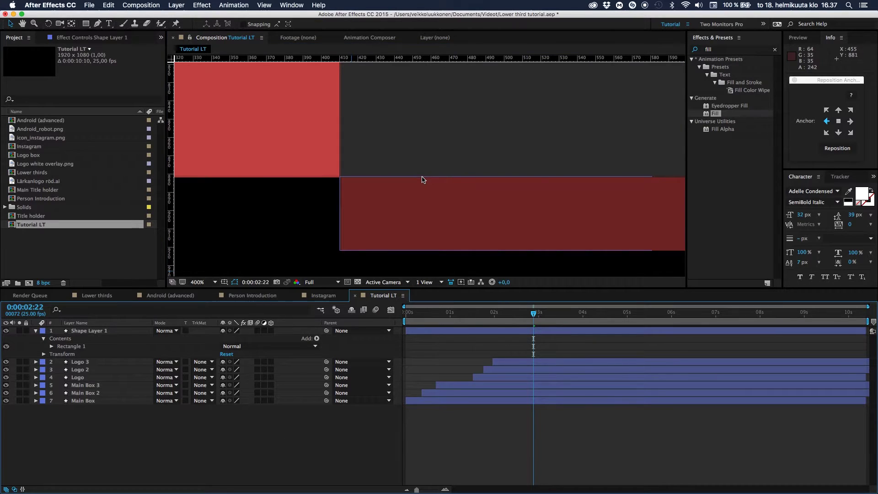
Step: Shorten the thin bar by reducing its horizontal scale to 87% with the vertical scale unlinked
{"action": "key", "text": "comma"}
{"action": "key", "text": "comma"}
{"action": "key", "text": "h"}
{"action": "left_click_drag", "start_coordinate": [422, 176], "coordinate": [290, 200]}
{"action": "key", "text": "comma"}
{"action": "key", "text": "comma"}
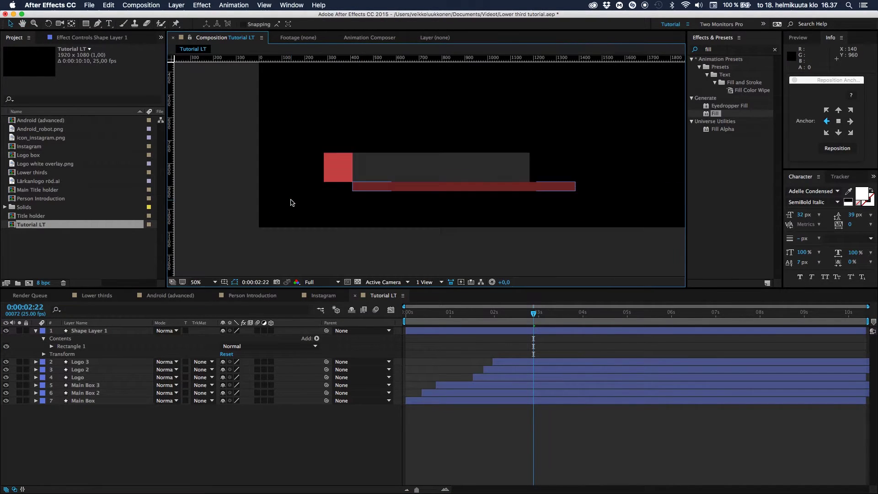
{"action": "key", "text": "v"}
{"action": "left_click_drag", "start_coordinate": [353, 211], "coordinate": [317, 227]}
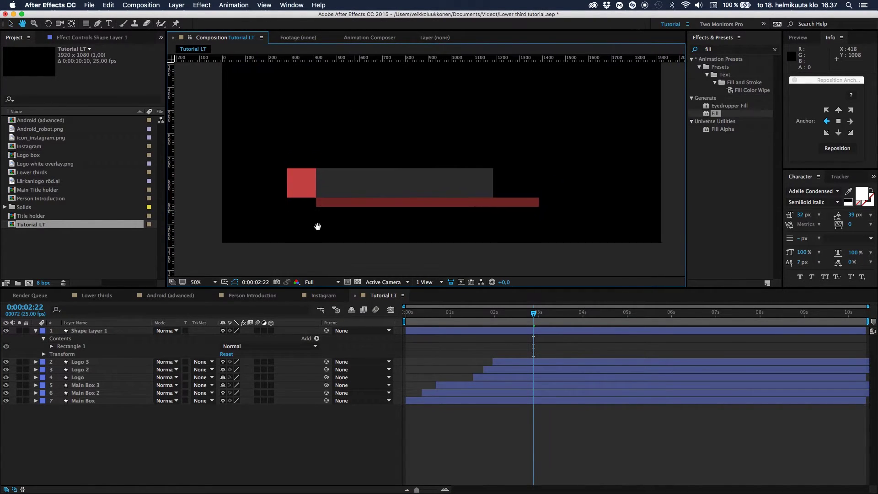
{"action": "left_click", "coordinate": [357, 203]}
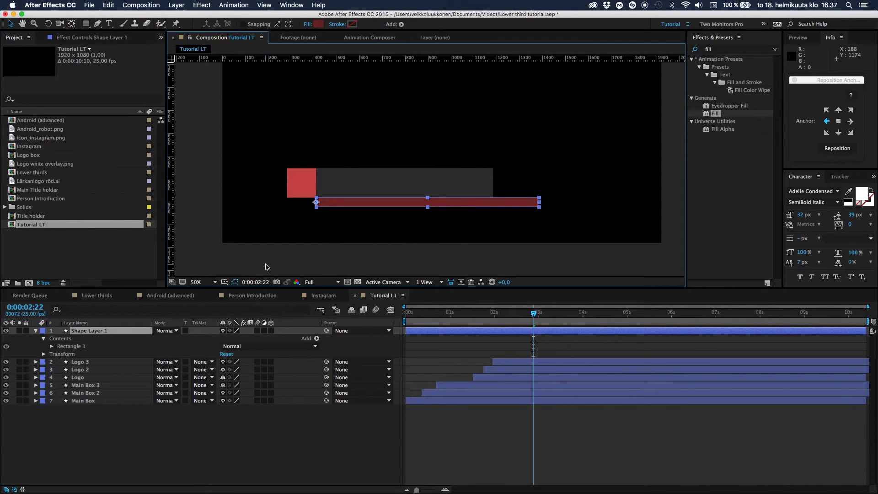
{"action": "key", "text": "s"}
{"action": "left_click", "coordinate": [222, 339]}
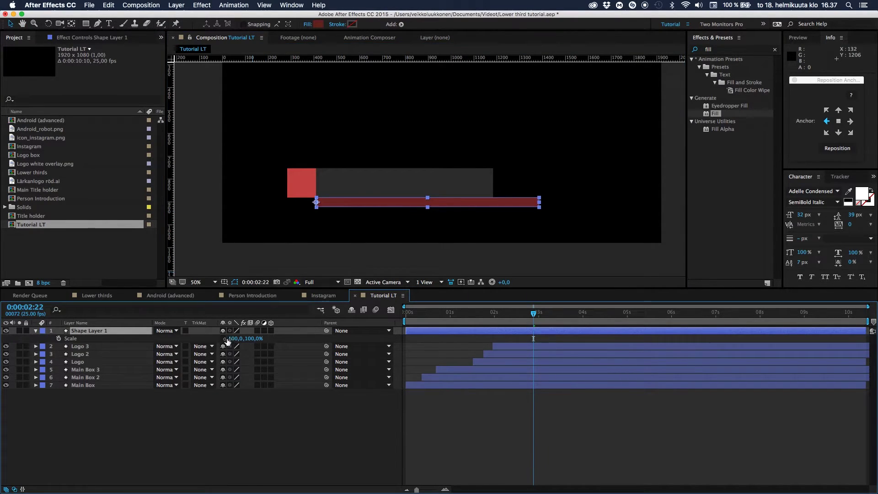
{"action": "mouse_move", "coordinate": [239, 338]}
{"action": "left_mouse_down"}
{"action": "mouse_move", "coordinate": [221, 338]}
{"action": "mouse_move", "coordinate": [232, 338]}
{"action": "left_mouse_up"}
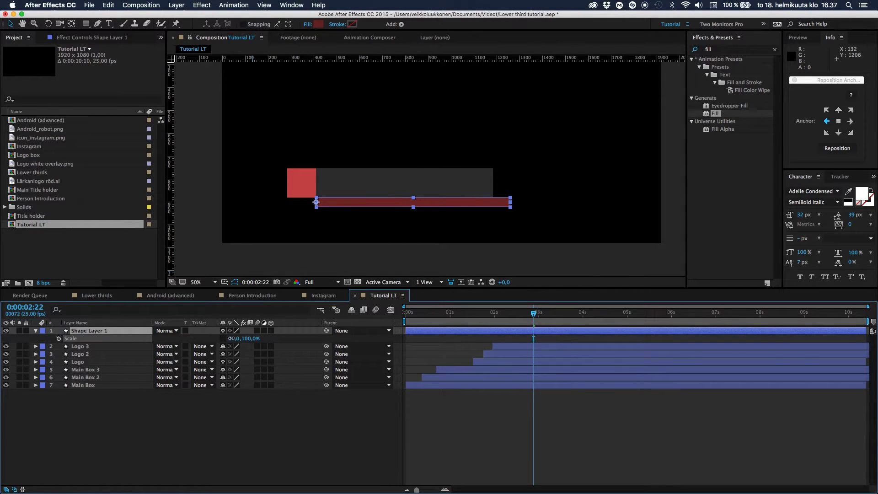
{"action": "left_click", "coordinate": [228, 406]}
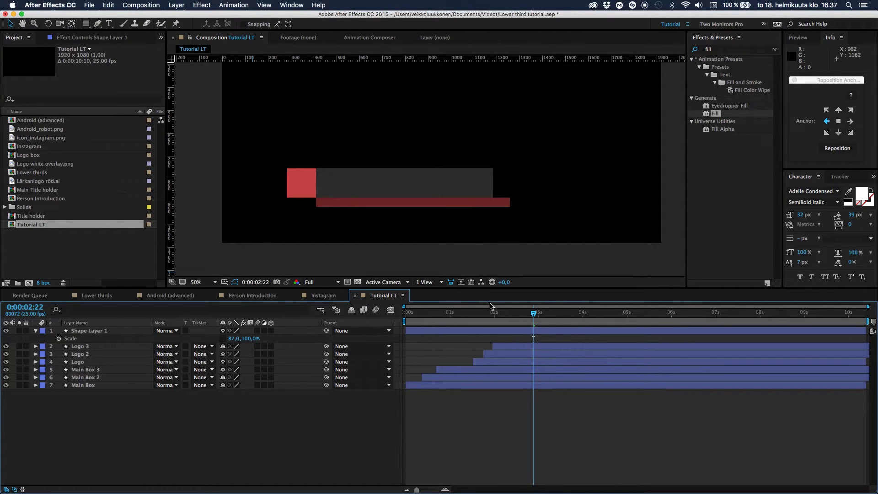
Step: Reposition the thin bar's anchor point to its upper-left corner and trim the layer's start to 0:00:01:23
{"action": "mouse_move", "coordinate": [480, 321]}
{"action": "left_mouse_down"}
{"action": "mouse_move", "coordinate": [496, 316]}
{"action": "mouse_move", "coordinate": [470, 317]}
{"action": "mouse_move", "coordinate": [498, 314]}
{"action": "mouse_move", "coordinate": [478, 315]}
{"action": "mouse_move", "coordinate": [490, 314]}
{"action": "left_mouse_up"}
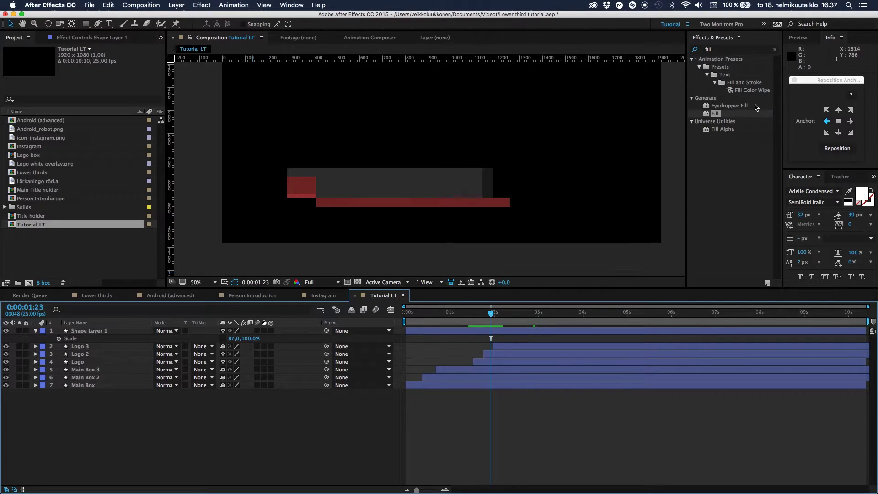
{"action": "left_click", "coordinate": [106, 337]}
{"action": "left_click", "coordinate": [114, 331]}
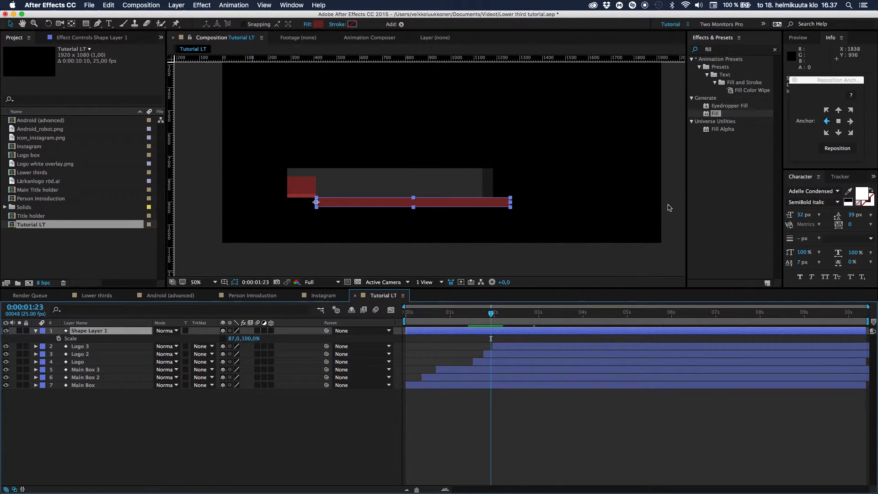
{"action": "left_click", "coordinate": [826, 111]}
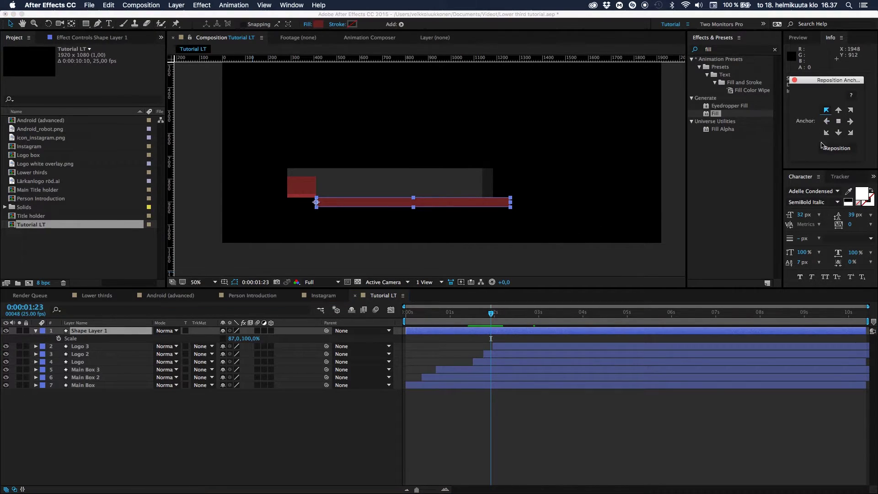
{"action": "left_click", "coordinate": [843, 153]}
{"action": "left_click_drag", "start_coordinate": [406, 332], "coordinate": [491, 332]}
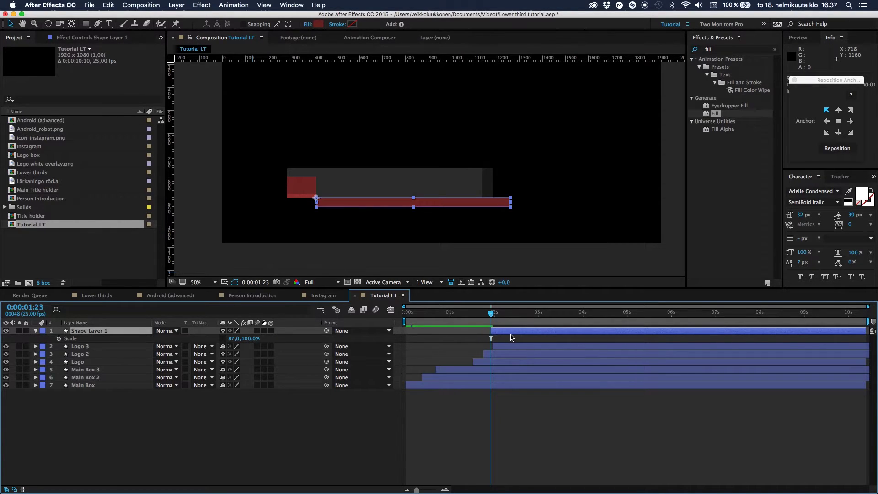
Step: Add a Scale keyframe to the thin bar at 0:00:01:23 with 1% width and 0% height
{"action": "left_click", "coordinate": [59, 338]}
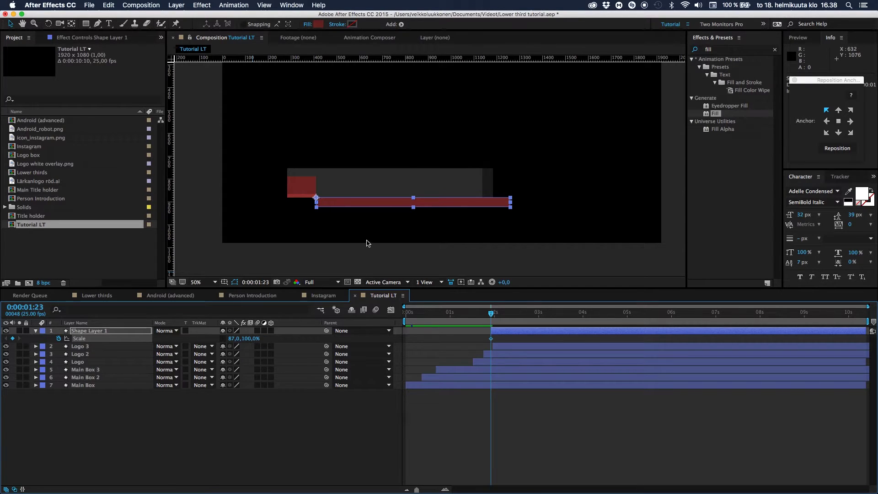
{"action": "left_click", "coordinate": [234, 338]}
{"action": "type", "text": "5"}
{"action": "key", "text": "Return"}
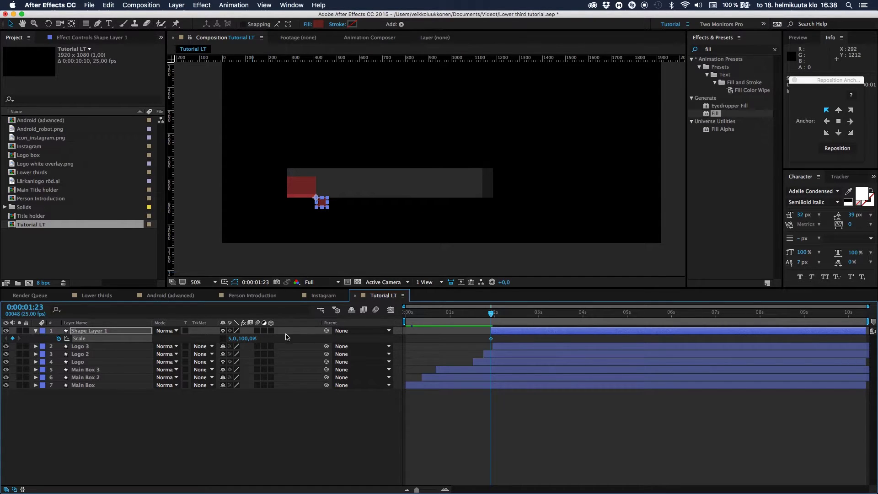
{"action": "left_click", "coordinate": [234, 338]}
{"action": "type", "text": "1"}
{"action": "key", "text": "Return"}
{"action": "left_click", "coordinate": [246, 449]}
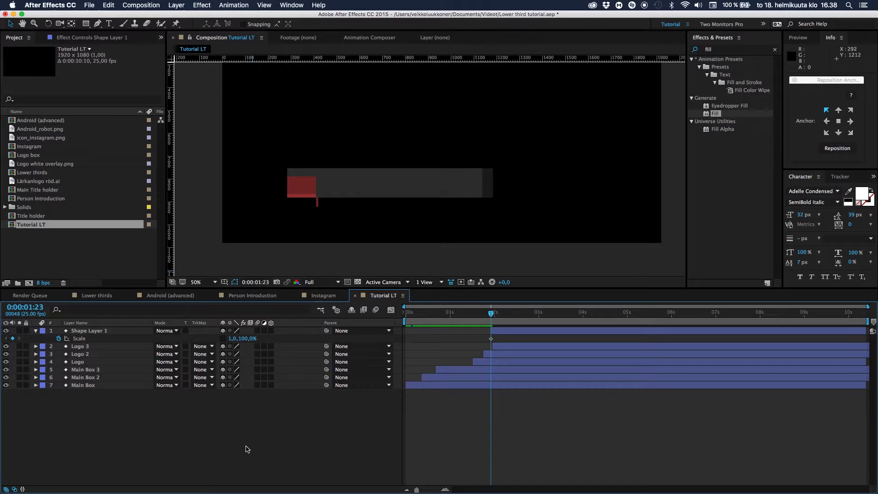
{"action": "left_click", "coordinate": [249, 338]}
{"action": "type", "text": "0"}
{"action": "key", "text": "Return"}
Step: Key the thin bar's height scale at 100% near 2.5 seconds and its width scale at 87% at 0:00:03:15
{"action": "left_click_drag", "start_coordinate": [491, 318], "coordinate": [520, 317]}
{"action": "left_click", "coordinate": [243, 338]}
{"action": "type", "text": "100"}
{"action": "left_click_drag", "start_coordinate": [520, 313], "coordinate": [566, 313]}
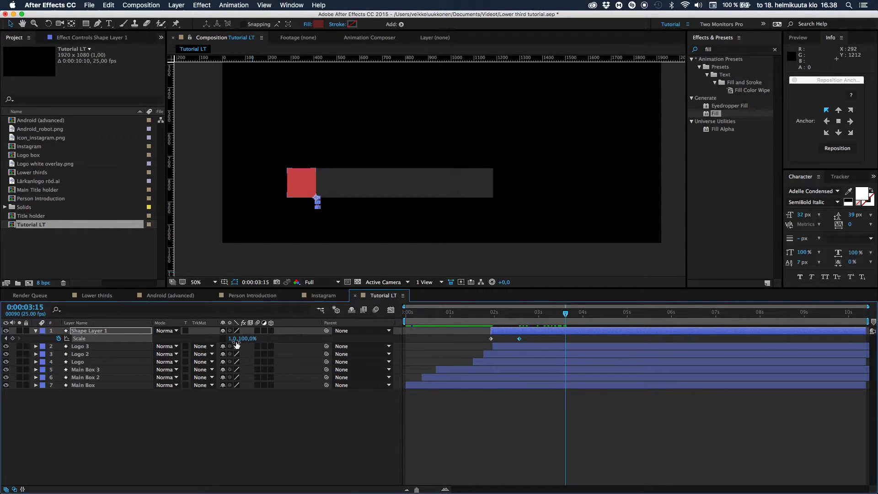
{"action": "left_click", "coordinate": [231, 338]}
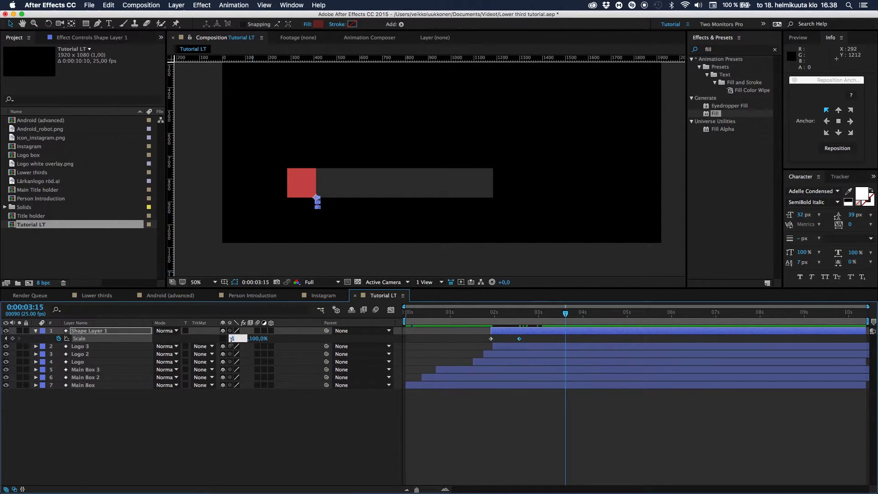
{"action": "type", "text": "87"}
{"action": "key", "text": "Return"}
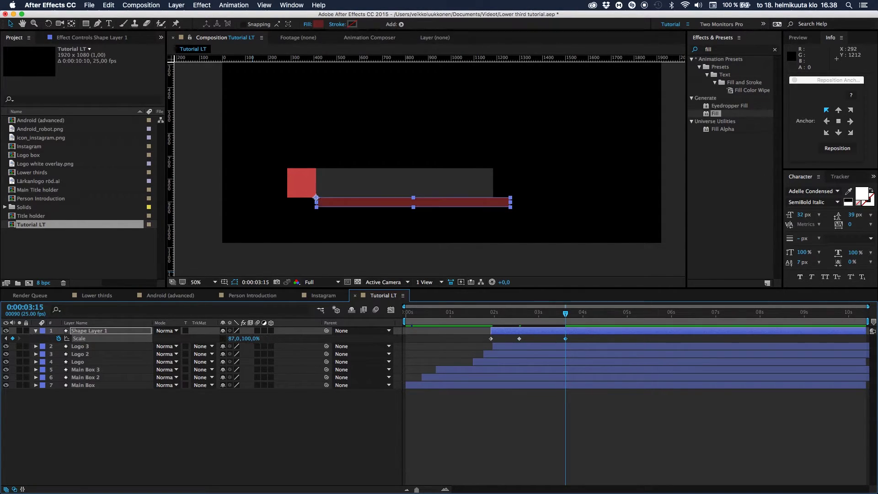
Step: Preview the thin bar's growth and apply Easy Ease to all three of its Scale keyframes
{"action": "left_click", "coordinate": [486, 313]}
{"action": "key", "text": "space"}
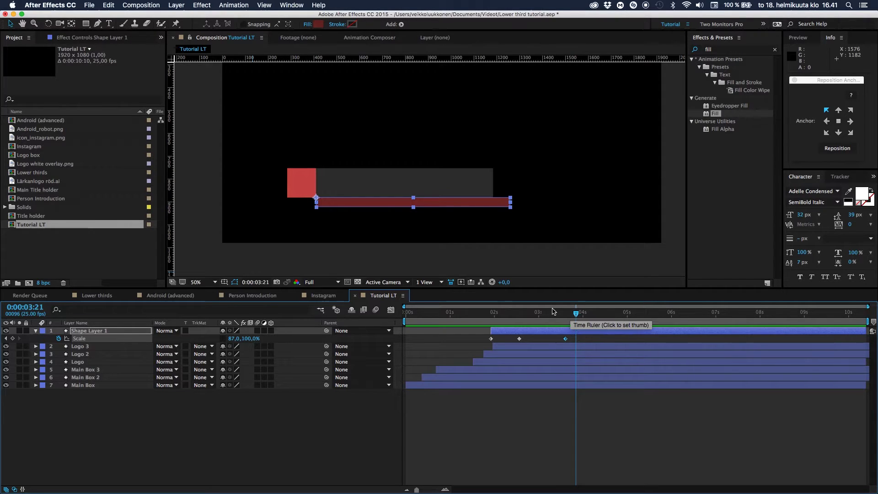
{"action": "left_click_drag", "start_coordinate": [493, 320], "coordinate": [578, 339]}
{"action": "key", "text": "F9"}
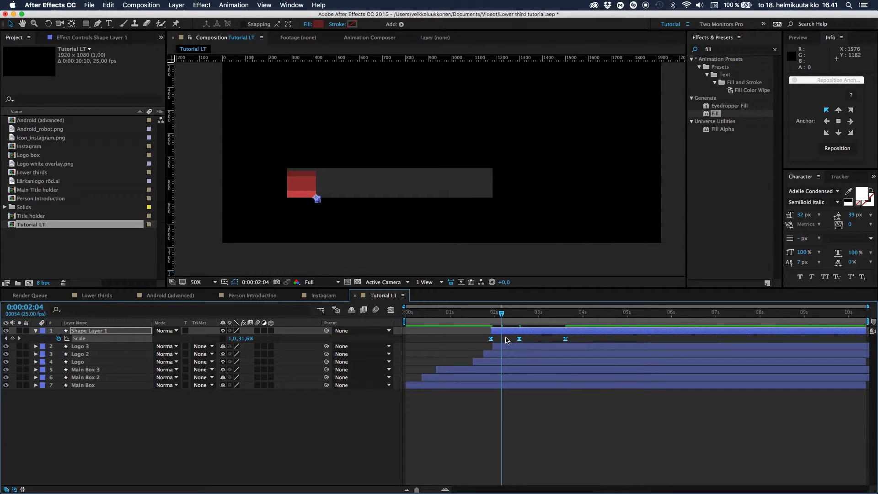
{"action": "right_click", "coordinate": [491, 340]}
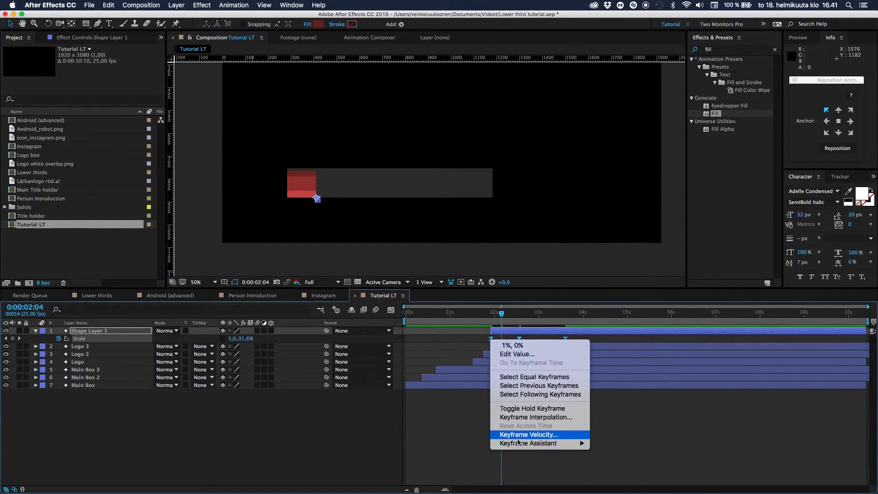
{"action": "mouse_move", "coordinate": [550, 443]}
{"action": "left_click", "coordinate": [455, 431]}
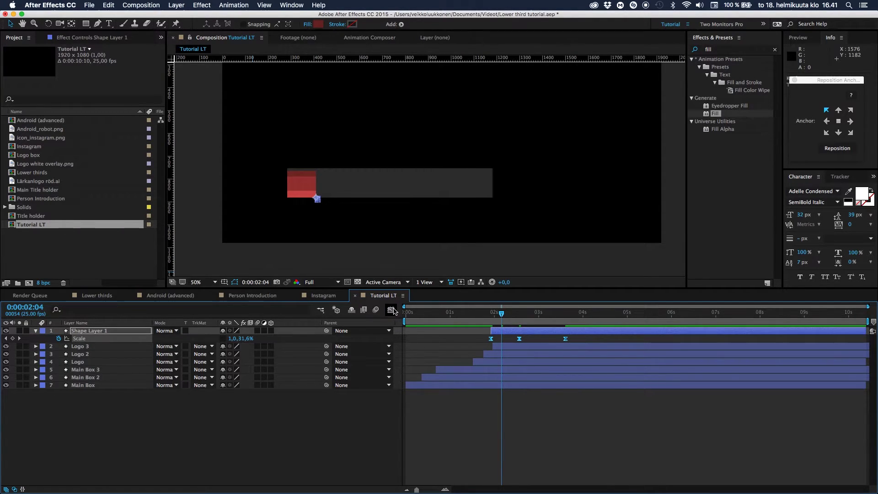
Step: Lengthen the incoming ease of the second and third Scale keyframes so both speed curves peak early, and preview the animation
{"action": "left_click", "coordinate": [390, 309]}
{"action": "left_click", "coordinate": [517, 443]}
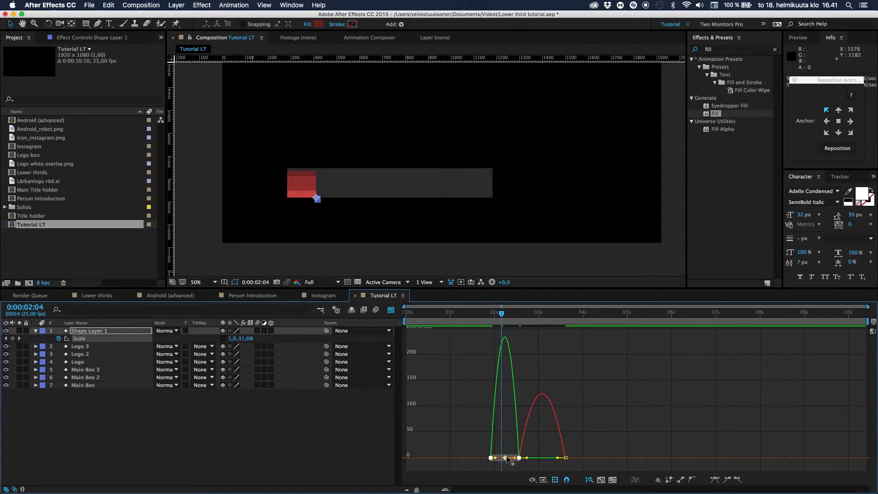
{"action": "left_click_drag", "start_coordinate": [515, 460], "coordinate": [541, 459]}
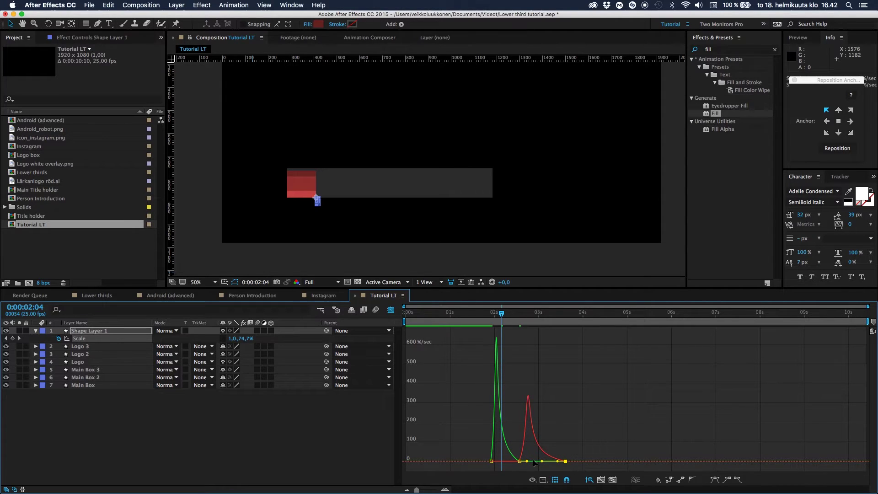
{"action": "left_click", "coordinate": [391, 310]}
{"action": "left_click", "coordinate": [485, 314]}
{"action": "key", "text": "space"}
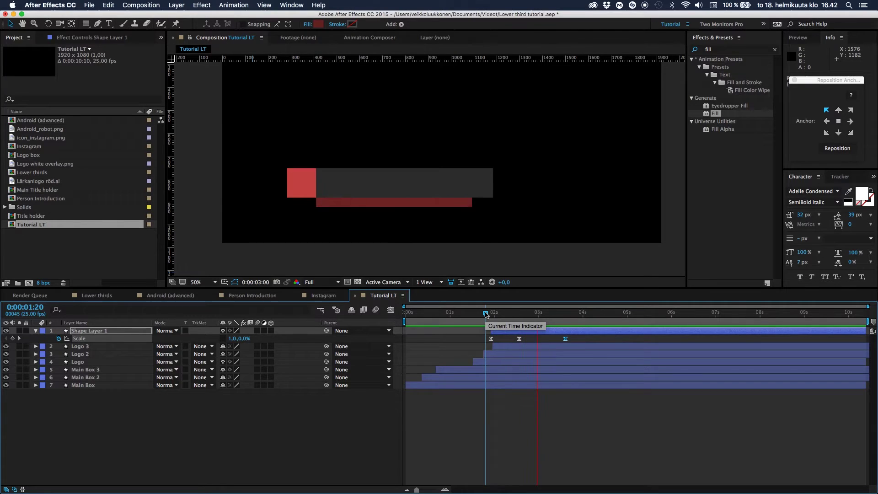
{"action": "left_click", "coordinate": [487, 314]}
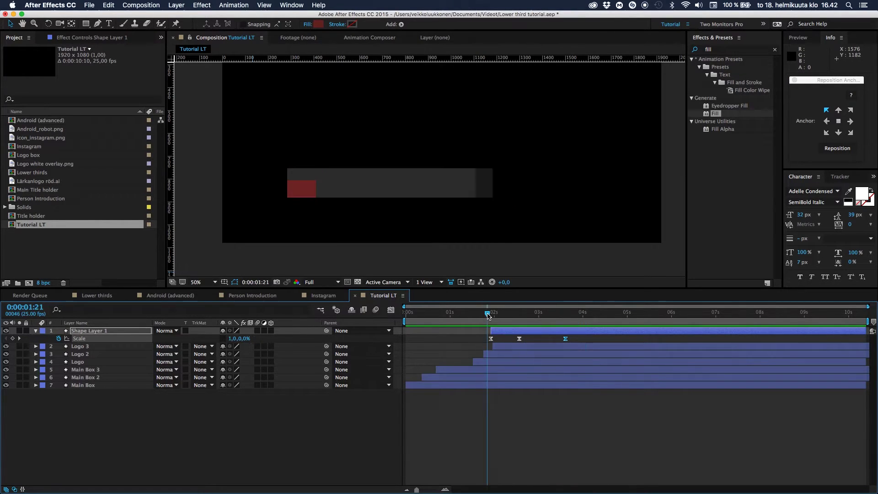
{"action": "key", "text": "space"}
Step: Shift the thin bar's layer about 11 frames earlier and preview the new timing
{"action": "left_click_drag", "start_coordinate": [485, 314], "coordinate": [501, 332]}
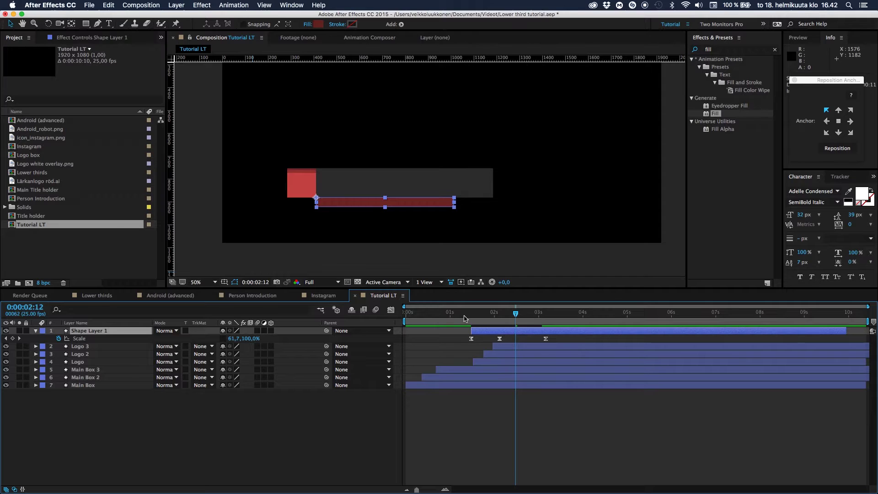
{"action": "left_click", "coordinate": [464, 319]}
{"action": "key", "text": "space"}
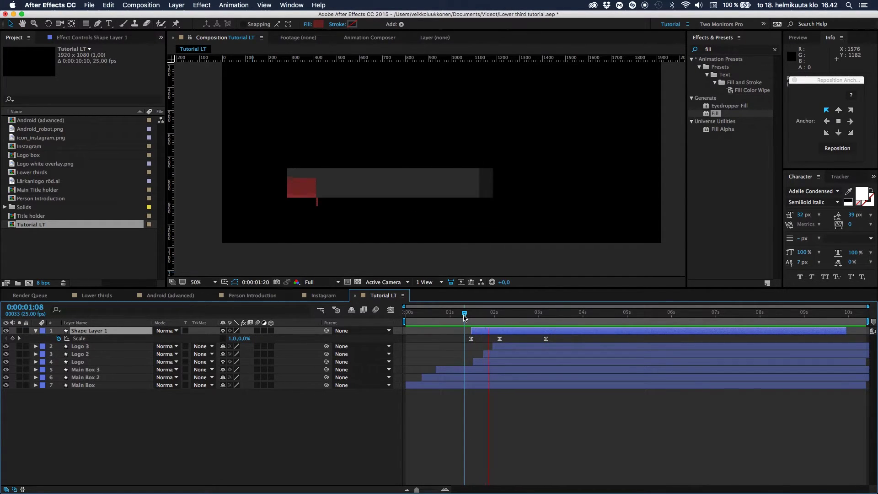
Step: Scrub through the lower third to check the thin bar's growth timing, and collapse the Shape Layer 1 properties
{"action": "key", "text": "space"}
{"action": "left_click_drag", "start_coordinate": [464, 316], "coordinate": [515, 312]}
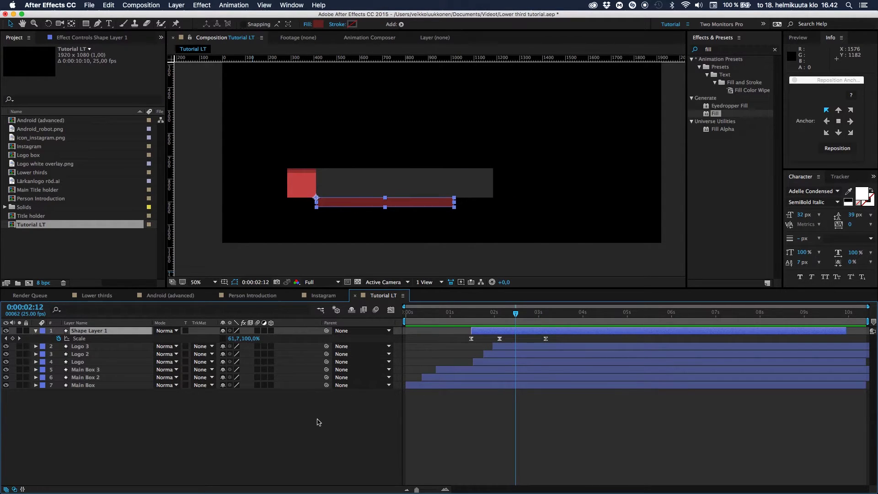
{"action": "left_click", "coordinate": [319, 422]}
{"action": "left_click", "coordinate": [35, 331]}
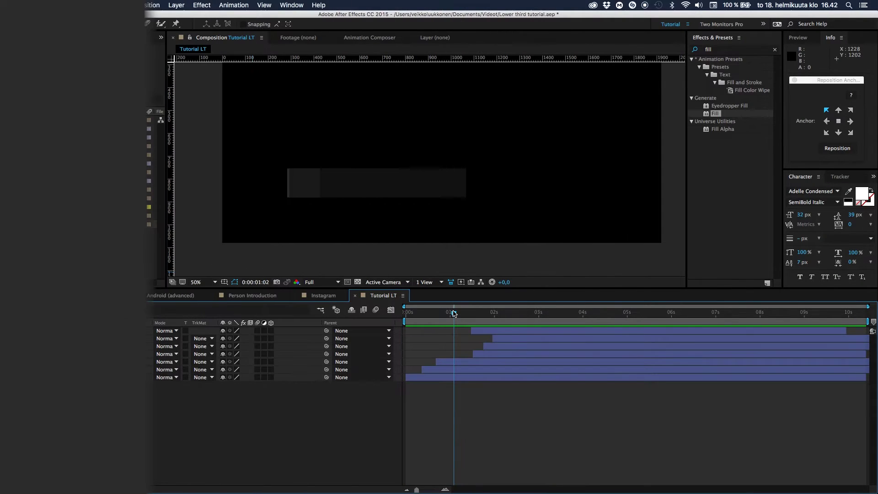
{"action": "left_click_drag", "start_coordinate": [454, 313], "coordinate": [501, 314]}
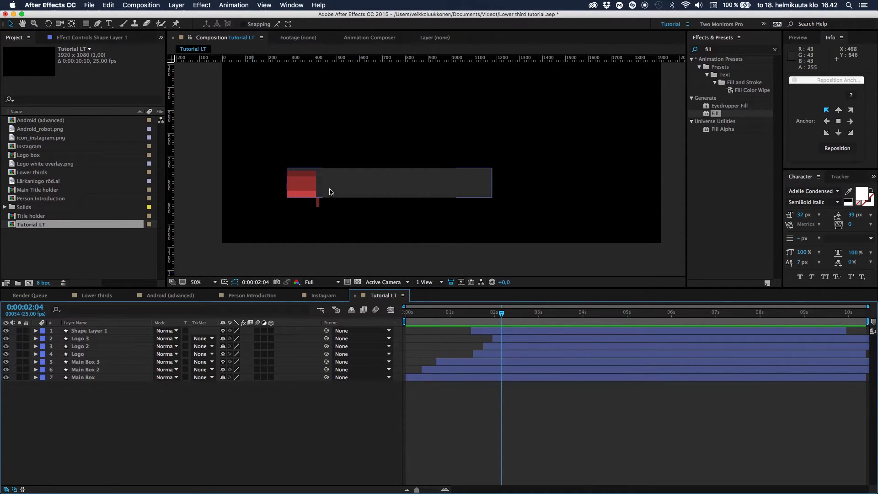
Step: Open the Lower thirds composition and scrub through its opening animation for reference
{"action": "left_click", "coordinate": [105, 296]}
{"action": "left_click_drag", "start_coordinate": [408, 316], "coordinate": [458, 312]}
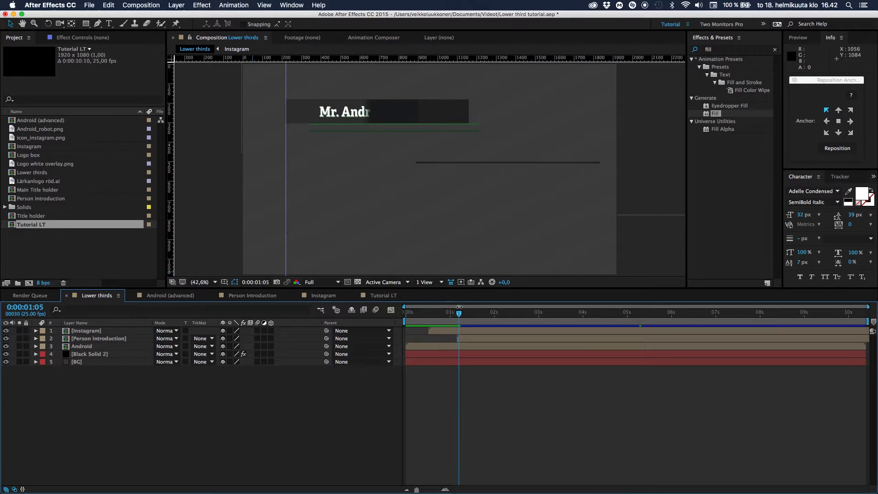
{"action": "left_click_drag", "start_coordinate": [459, 312], "coordinate": [388, 318]}
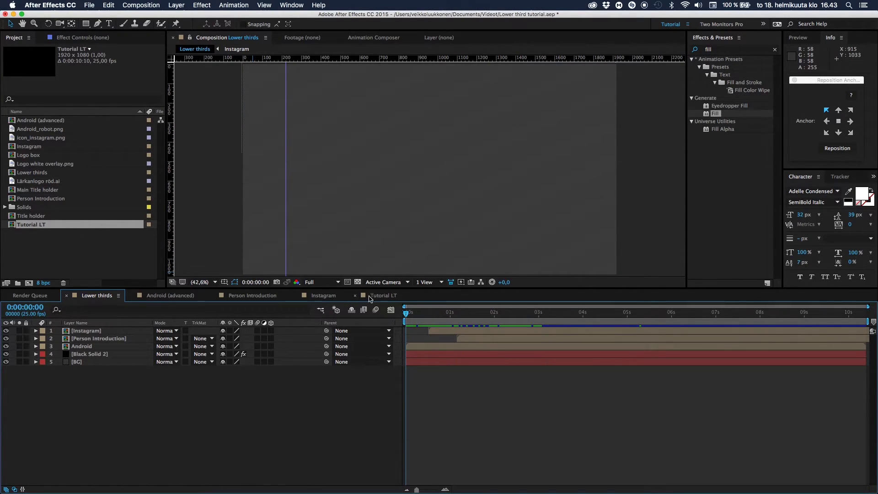
Step: Return to the Tutorial LT composition and scrub its animation, ending at 0:00:03:08
{"action": "left_click", "coordinate": [376, 296]}
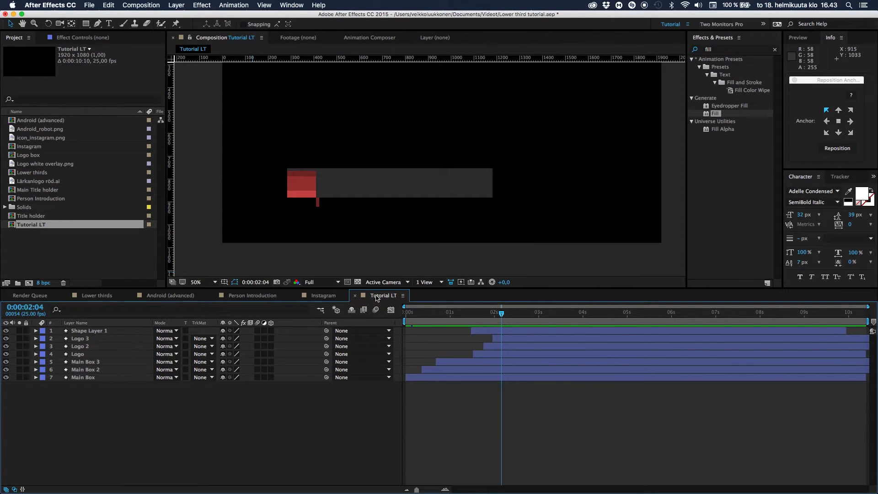
{"action": "left_click_drag", "start_coordinate": [431, 319], "coordinate": [514, 319]}
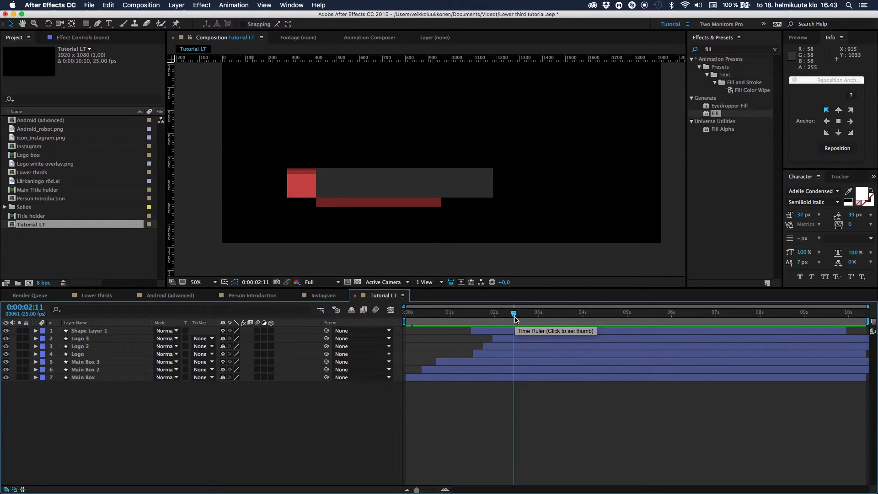
{"action": "left_click_drag", "start_coordinate": [515, 319], "coordinate": [485, 316]}
{"action": "left_click_drag", "start_coordinate": [429, 314], "coordinate": [552, 311]}
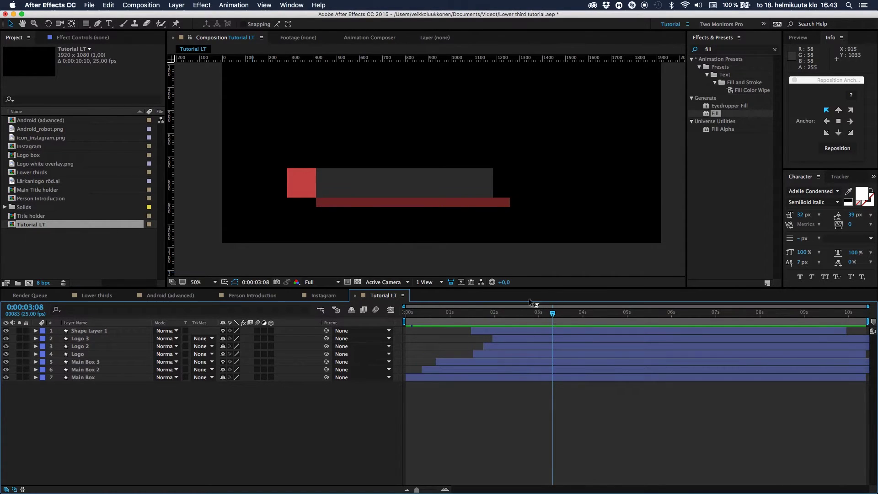
Step: Add the white title "After Effects" on the grey bar in Adelle Condensed Bold at 71 px, and view the synced Creative Cloud fonts
{"action": "key", "text": "super+t"}
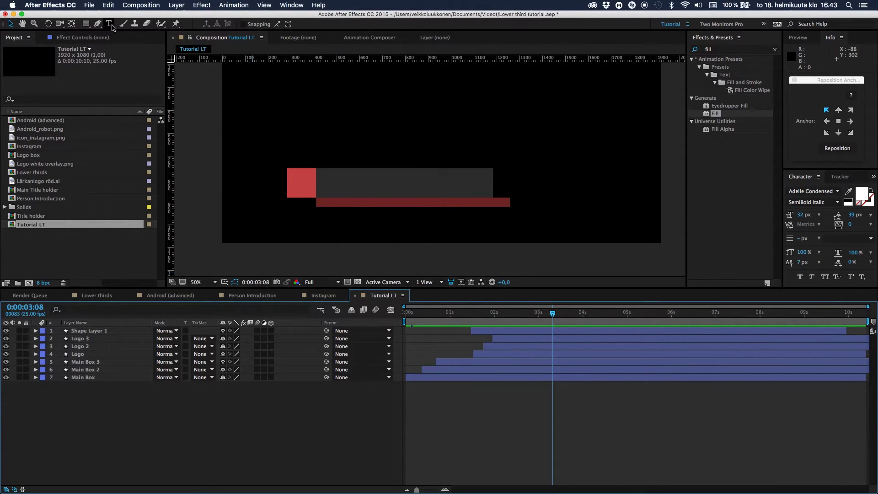
{"action": "left_click", "coordinate": [296, 126]}
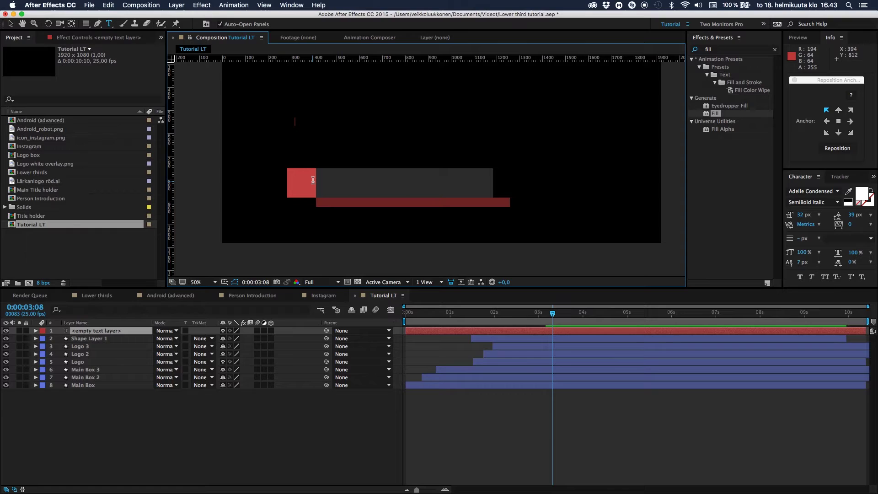
{"action": "type", "text": "After Effects"}
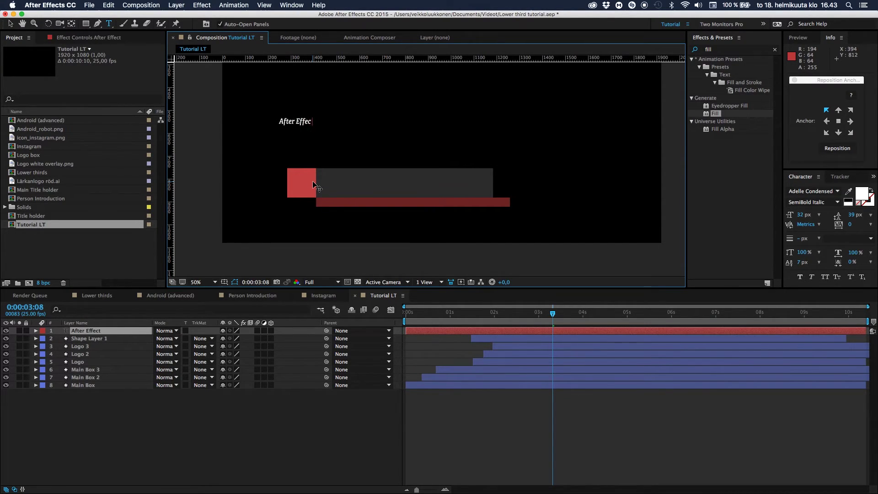
{"action": "key", "text": "super+a"}
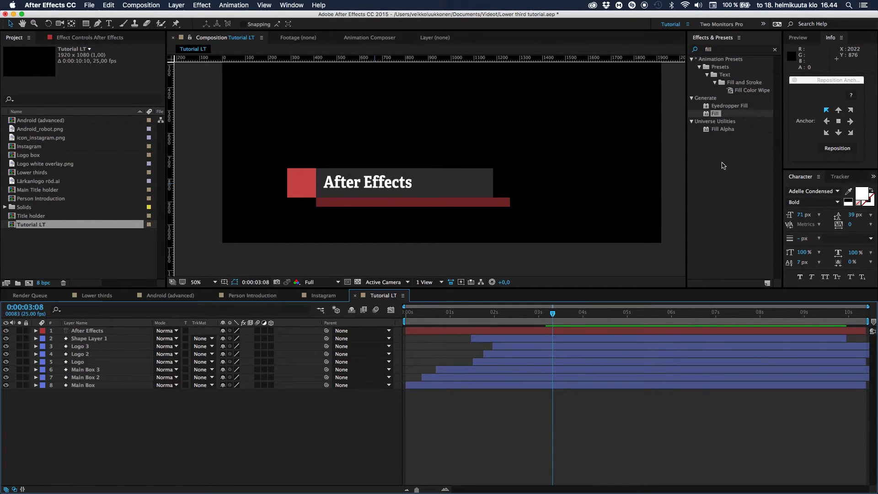
{"action": "left_click", "coordinate": [592, 5]}
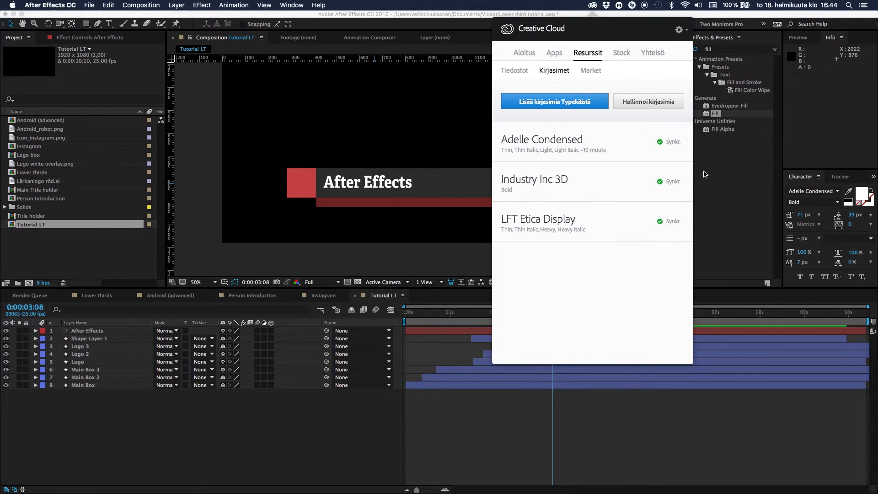
{"action": "left_click", "coordinate": [720, 173]}
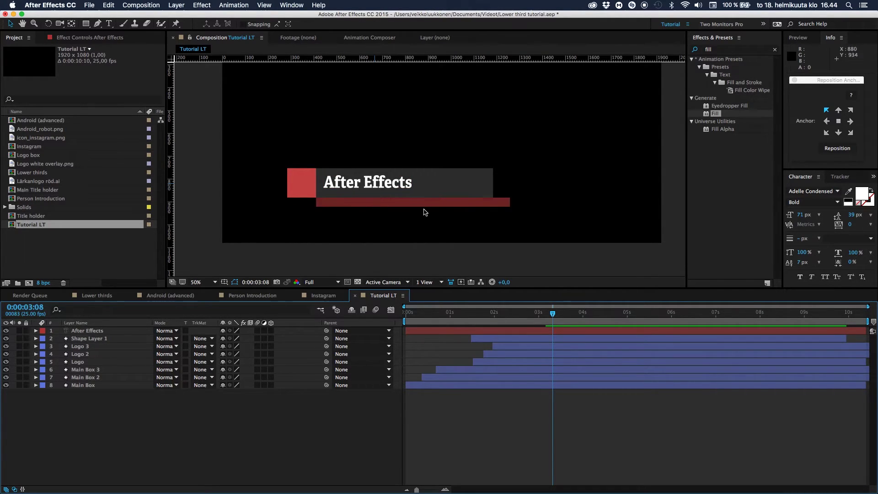
Step: Add a Drop Shadow layer style to the After Effects title and expand the shadow's settings
{"action": "key", "text": "period"}
{"action": "key", "text": "period"}
{"action": "key", "text": "comma"}
{"action": "left_click_drag", "start_coordinate": [333, 200], "coordinate": [509, 171]}
{"action": "scroll", "coordinate": [422, 199], "scroll_direction": "up", "scroll_amount": 2}
{"action": "scroll", "coordinate": [422, 199], "scroll_direction": "down", "scroll_amount": 1}
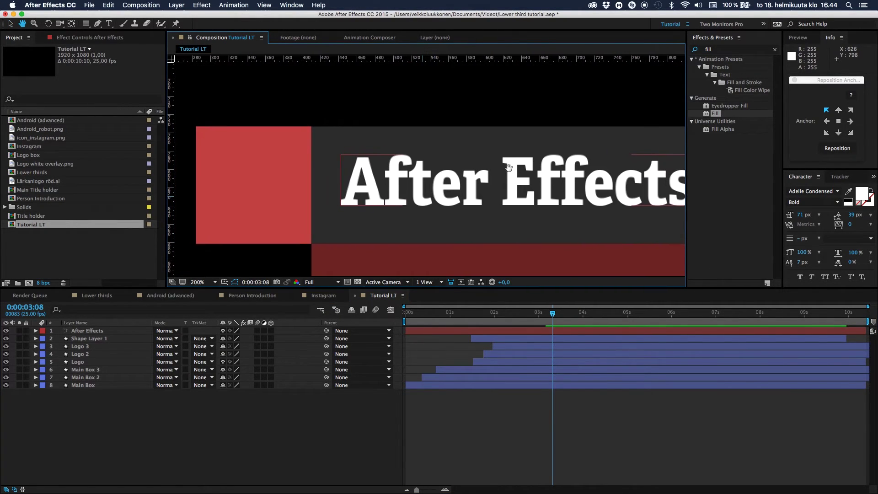
{"action": "right_click", "coordinate": [88, 333]}
{"action": "mouse_move", "coordinate": [129, 266]}
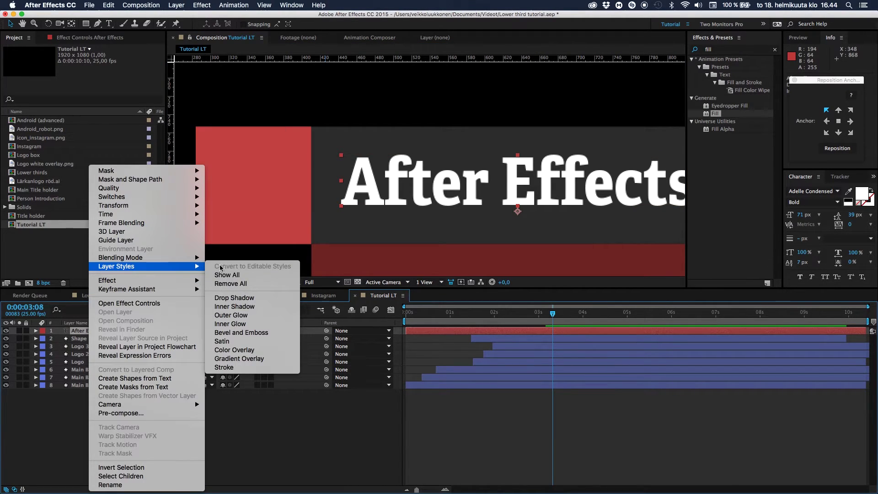
{"action": "left_click", "coordinate": [233, 298]}
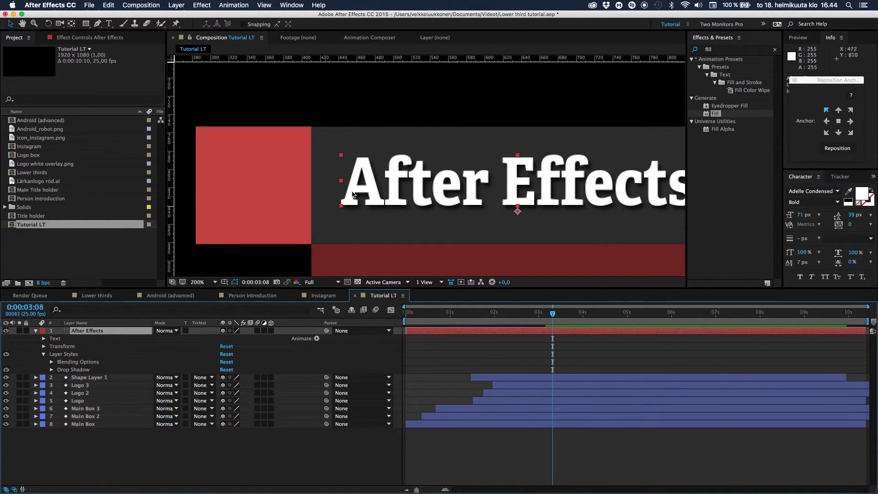
{"action": "left_click", "coordinate": [51, 370]}
{"action": "scroll", "coordinate": [165, 374], "scroll_direction": "down", "scroll_amount": 1}
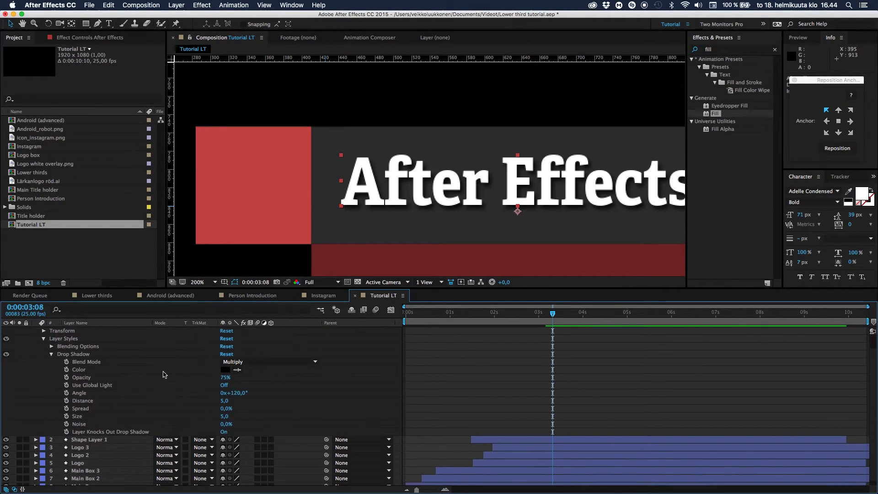
Step: Set the title shadow's blend mode to Normal and sample its color from the red logo square
{"action": "left_click", "coordinate": [247, 362]}
{"action": "left_click", "coordinate": [254, 227]}
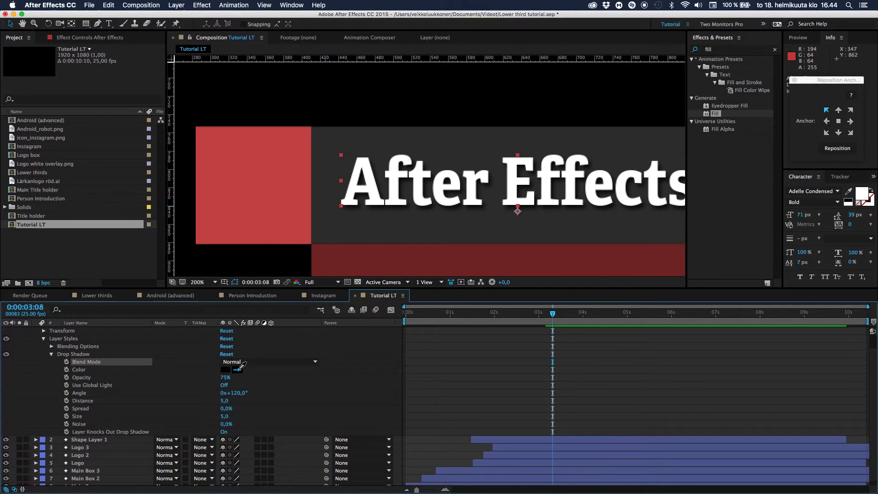
{"action": "left_click", "coordinate": [268, 180]}
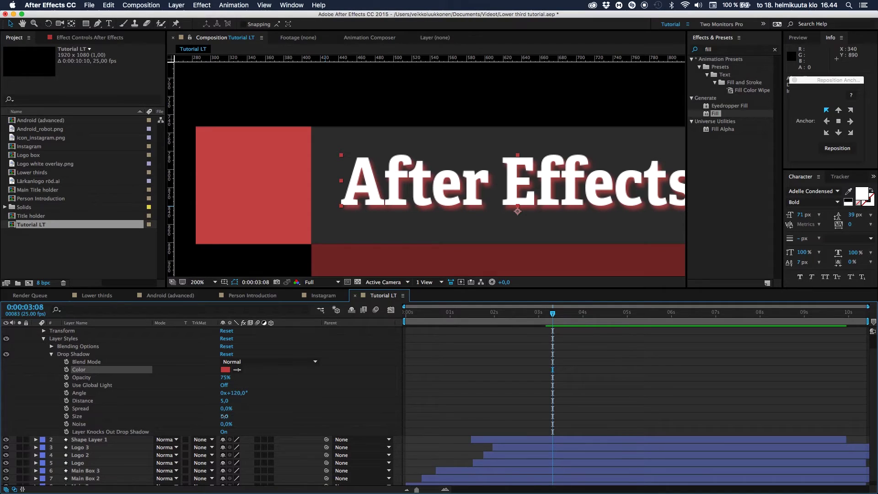
Step: Set the title shadow's size to 0, angle to 128° and distance to 4
{"action": "left_click_drag", "start_coordinate": [224, 416], "coordinate": [191, 425]}
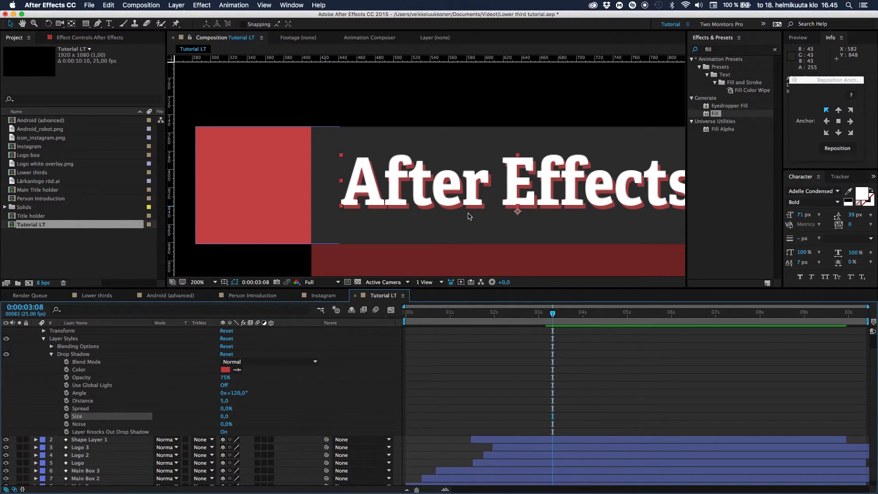
{"action": "mouse_move", "coordinate": [222, 404]}
{"action": "left_mouse_down"}
{"action": "mouse_move", "coordinate": [243, 393]}
{"action": "mouse_move", "coordinate": [225, 401]}
{"action": "left_mouse_up"}
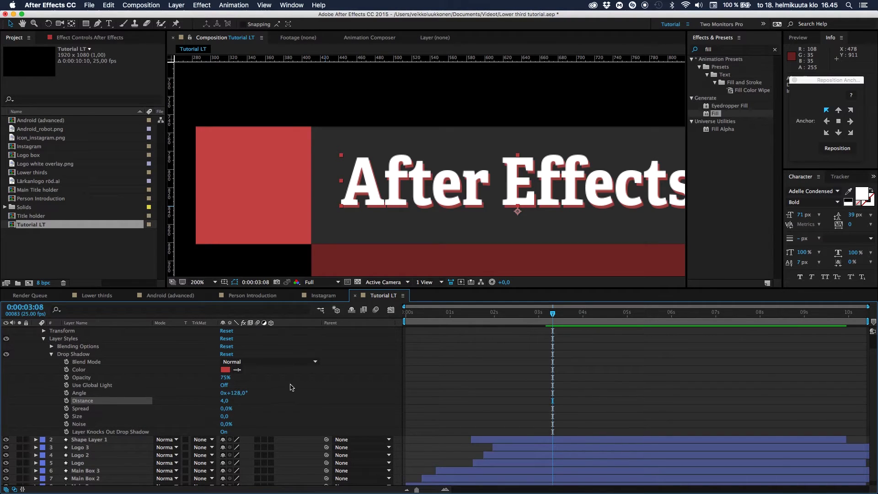
{"action": "left_click", "coordinate": [314, 393]}
Step: Inspect the title's shadow up close and set its distance to 5
{"action": "key", "text": "comma"}
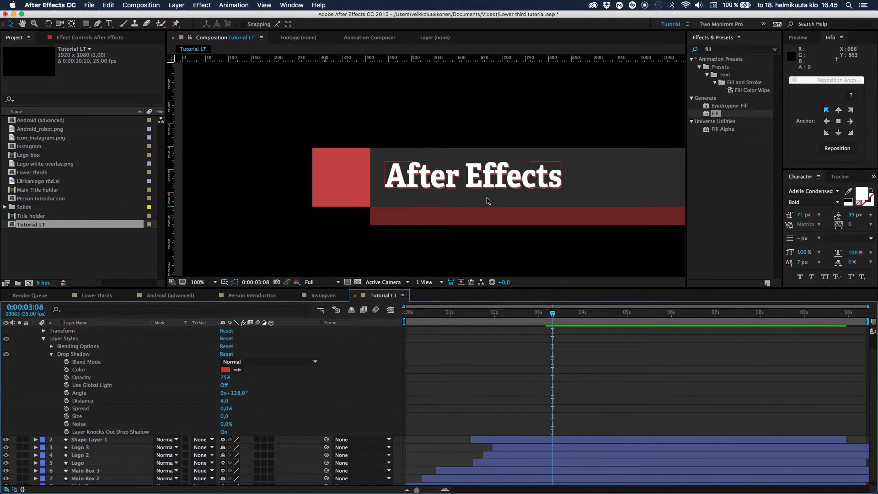
{"action": "key", "text": "period"}
{"action": "key", "text": "period"}
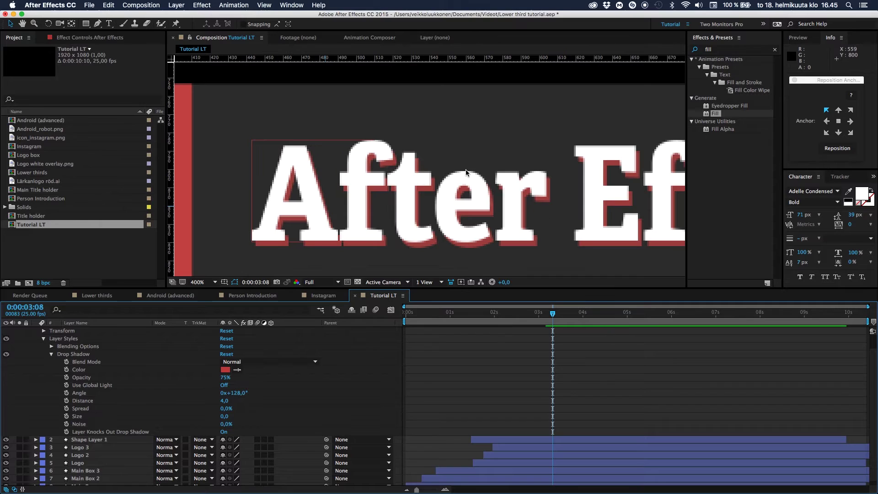
{"action": "left_click", "coordinate": [225, 400]}
{"action": "type", "text": "5"}
{"action": "key", "text": "Return"}
{"action": "key", "text": "comma"}
{"action": "key", "text": "comma"}
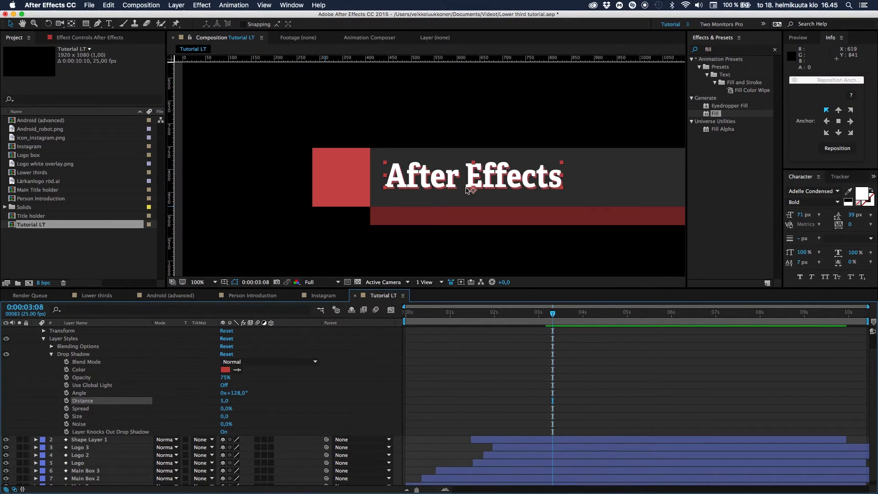
{"action": "left_click", "coordinate": [336, 385]}
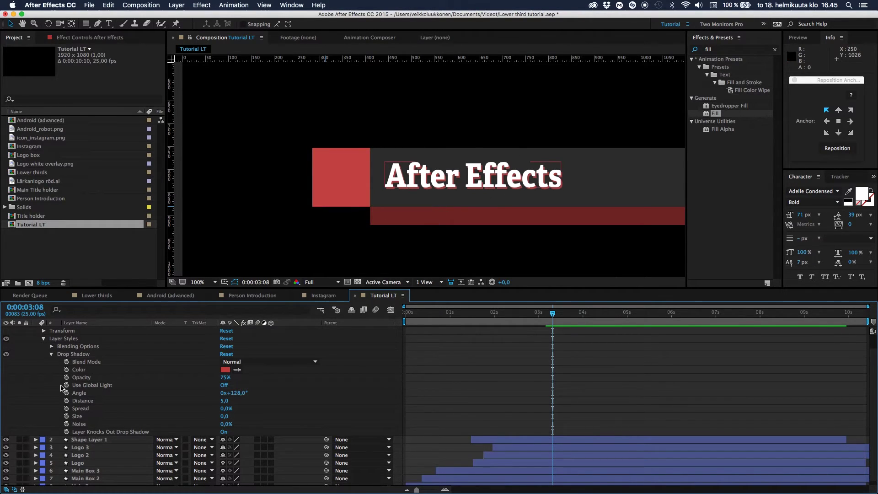
Step: Collapse the title layer's properties and scrub through the lower third animation to 0:00:04:08
{"action": "scroll", "coordinate": [49, 416], "scroll_direction": "up", "scroll_amount": 2}
{"action": "left_click", "coordinate": [36, 331]}
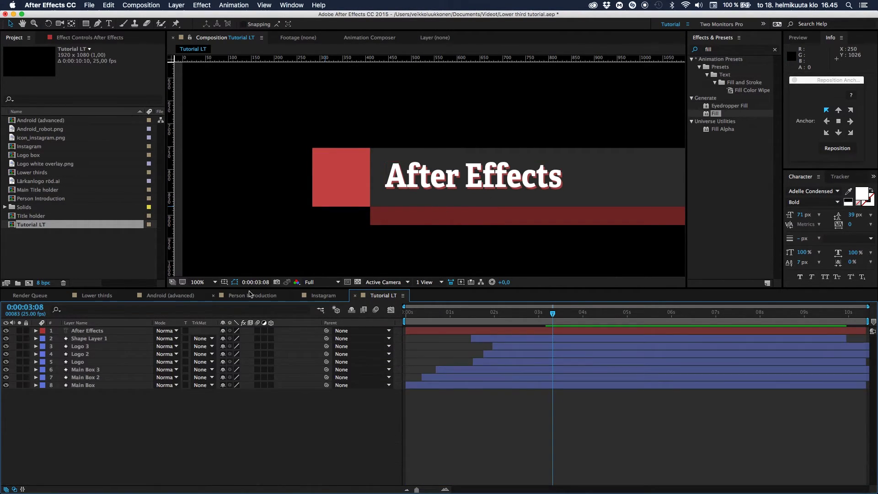
{"action": "left_click_drag", "start_coordinate": [444, 196], "coordinate": [376, 197]}
{"action": "key", "text": "v"}
{"action": "left_click_drag", "start_coordinate": [454, 312], "coordinate": [597, 320]}
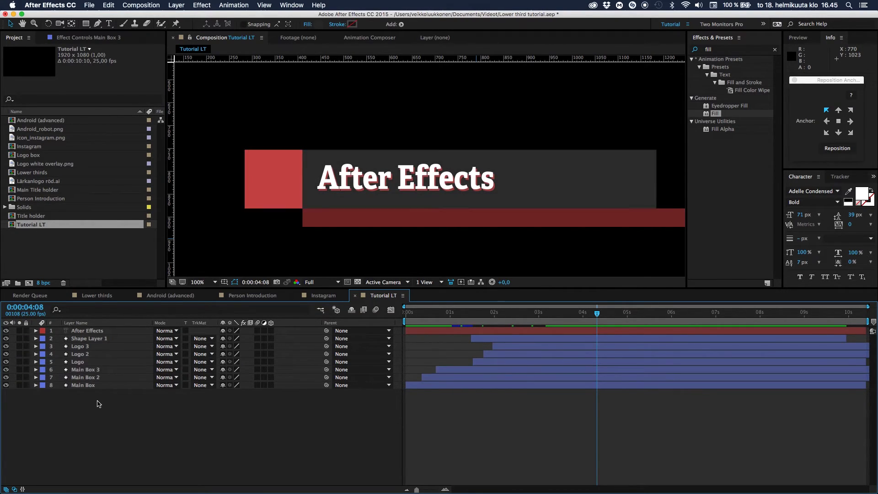
Step: Move the After Effects text layer directly above Main Box 3, and place a duplicate of Main Box 3 directly above the text
{"action": "left_click", "coordinate": [96, 330]}
{"action": "left_click_drag", "start_coordinate": [96, 331], "coordinate": [101, 366]}
{"action": "left_click", "coordinate": [97, 369]}
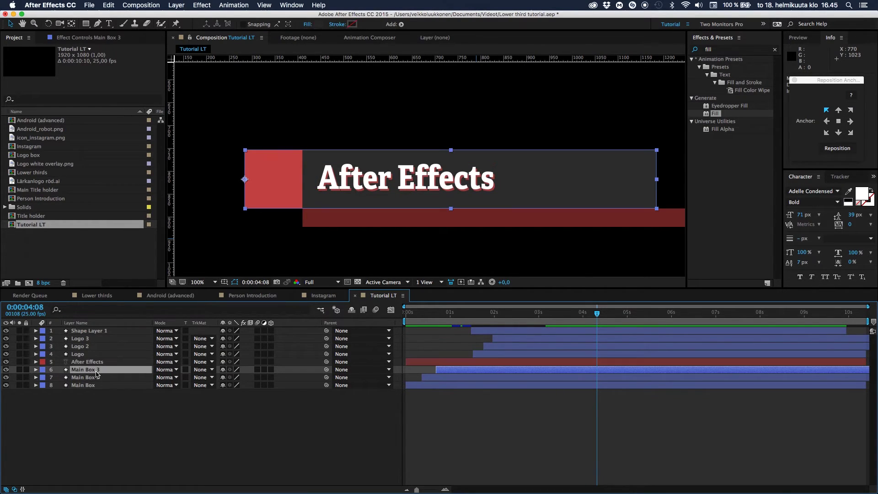
{"action": "key", "text": "ctrl+d"}
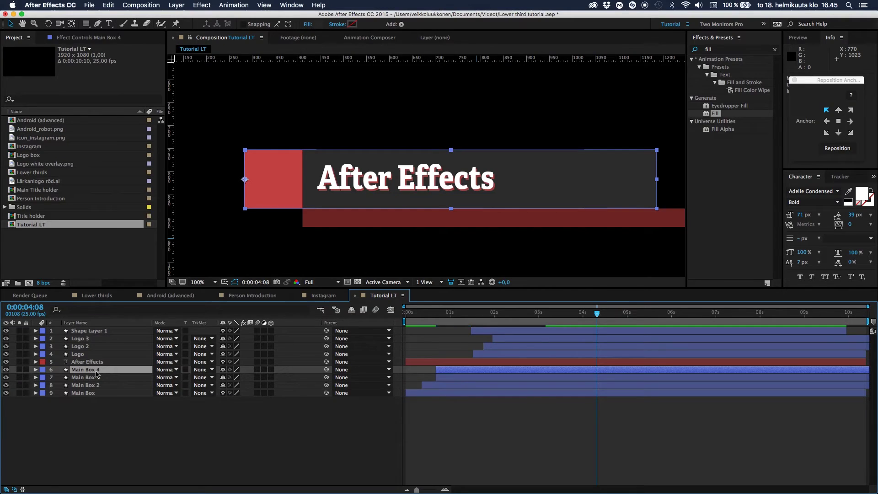
{"action": "left_click_drag", "start_coordinate": [97, 369], "coordinate": [96, 361]}
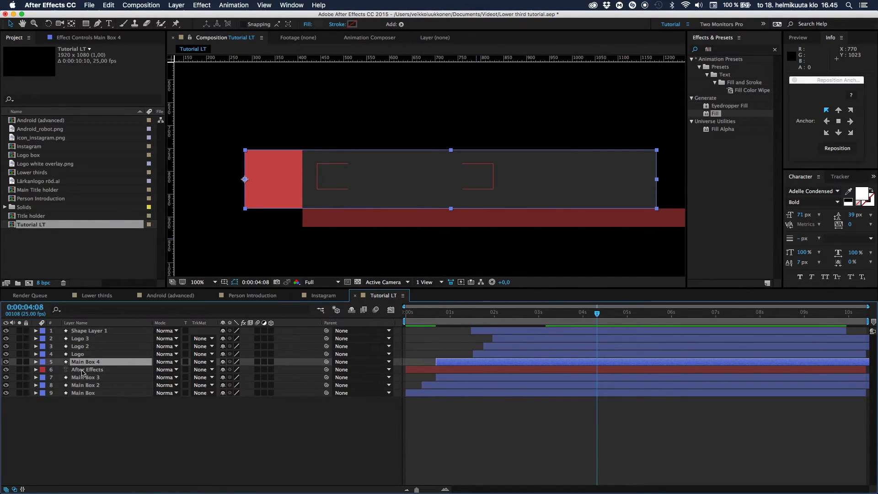
{"action": "left_click", "coordinate": [90, 369]}
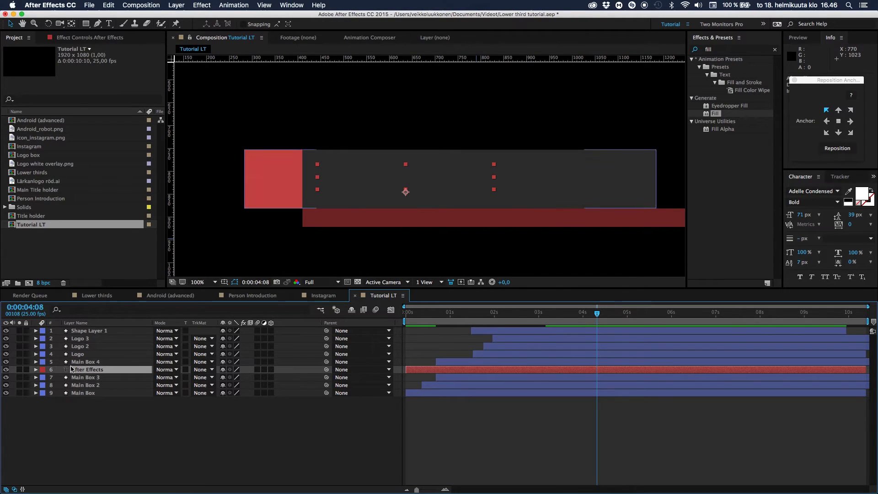
{"action": "left_click", "coordinate": [93, 361]}
{"action": "left_click", "coordinate": [91, 377]}
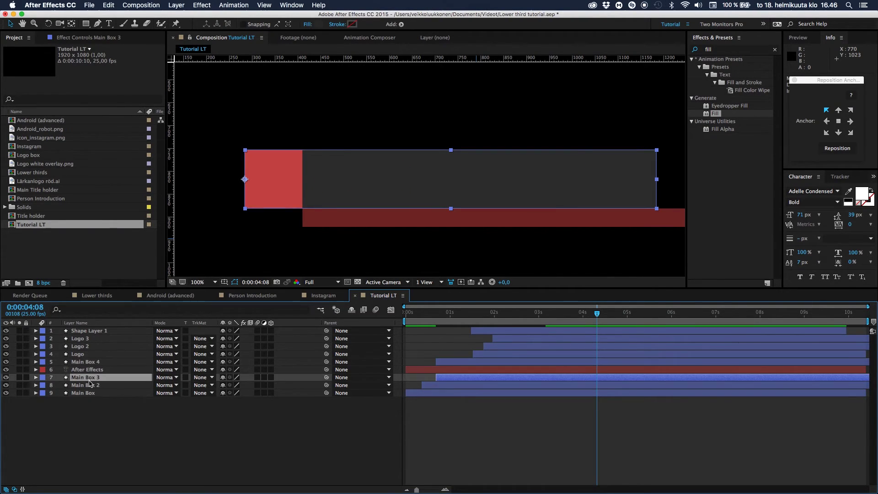
{"action": "left_click", "coordinate": [96, 362]}
{"action": "left_click", "coordinate": [99, 378]}
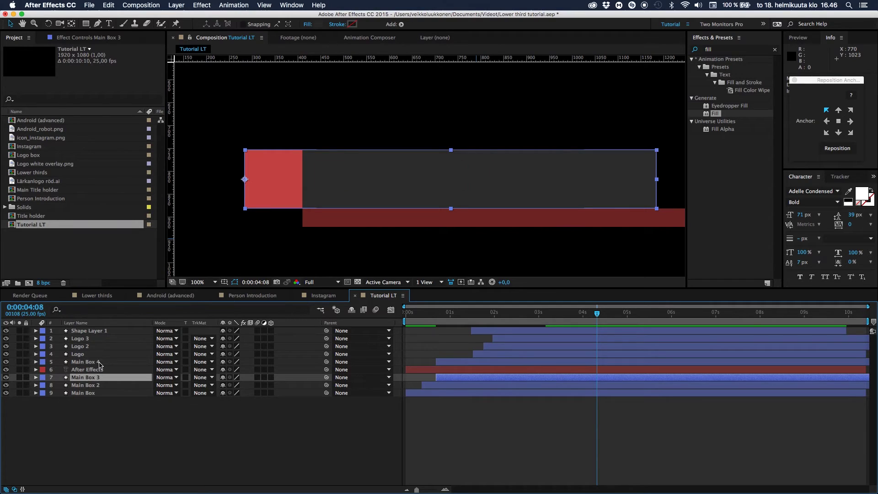
{"action": "left_click", "coordinate": [100, 363]}
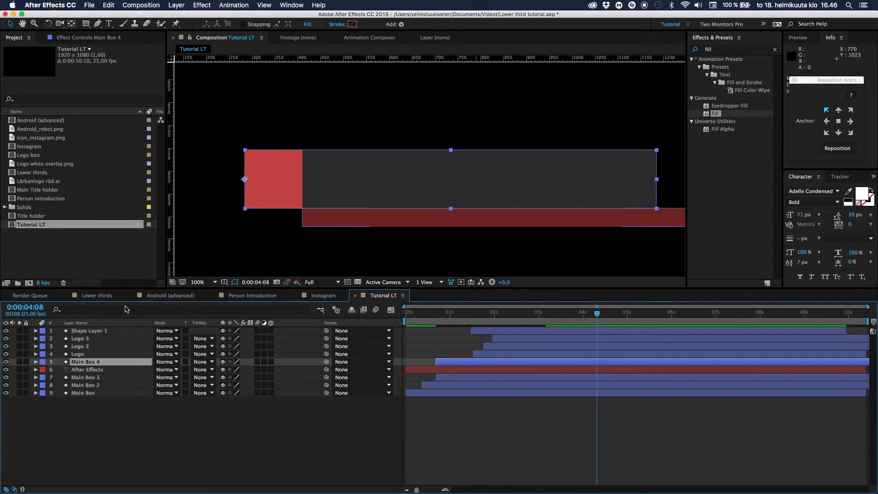
Step: Change the fill color of the Main Box 4 shape layer to white
{"action": "left_click", "coordinate": [318, 24]}
{"action": "left_click", "coordinate": [413, 79]}
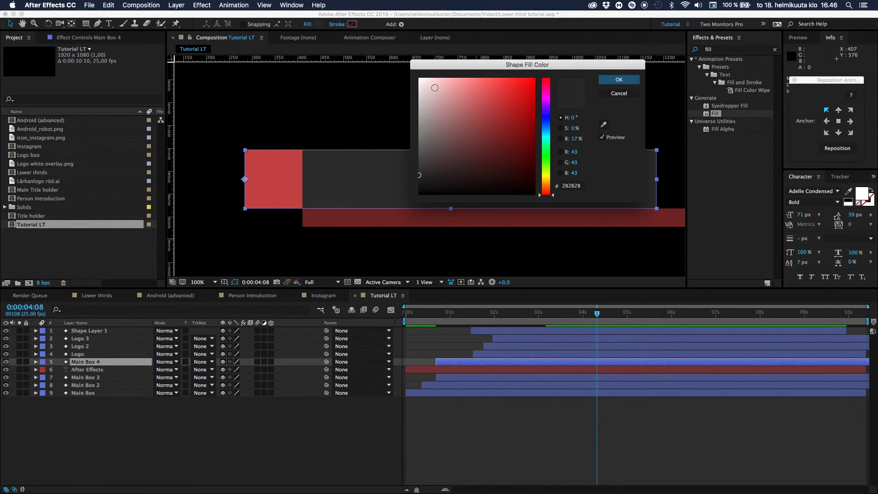
{"action": "left_click", "coordinate": [617, 79]}
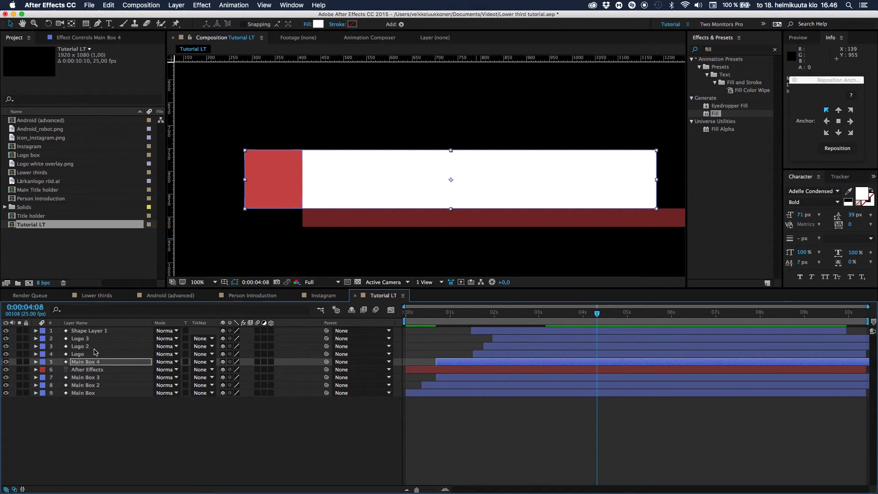
Step: Set the After Effects text layer's track matte to Alpha Matte "Main Box 4"
{"action": "left_click", "coordinate": [98, 370]}
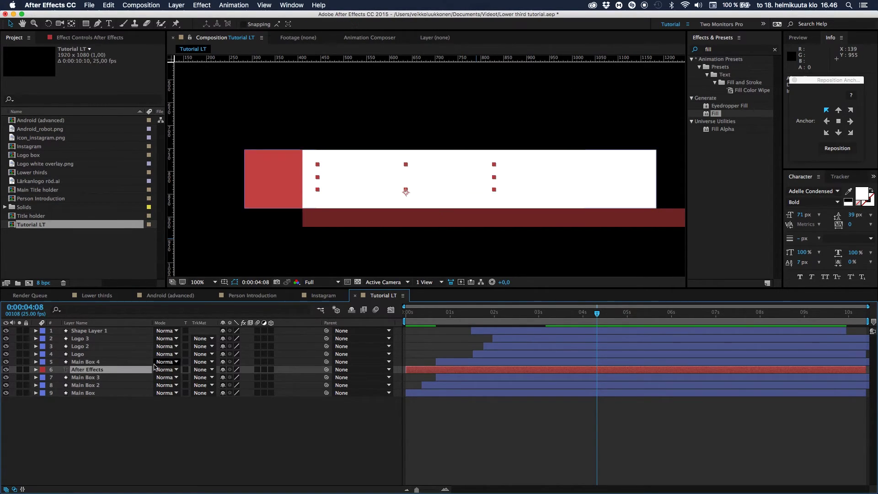
{"action": "left_click", "coordinate": [210, 372]}
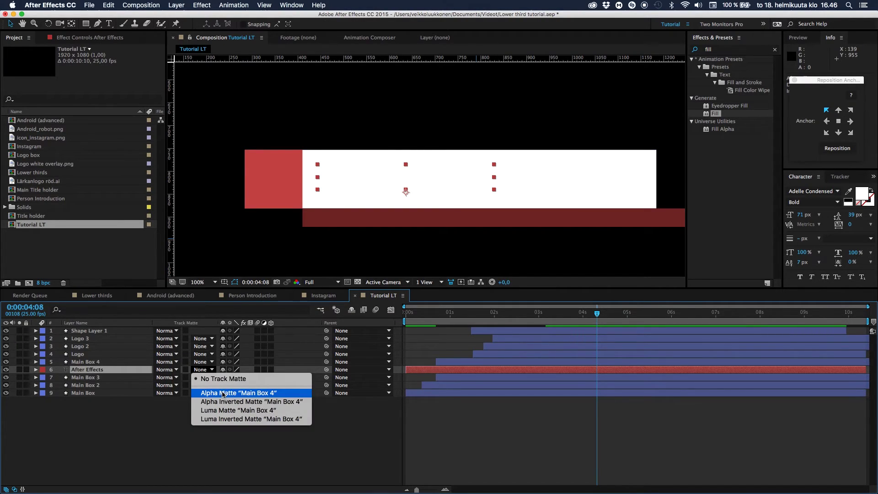
{"action": "left_click", "coordinate": [223, 393]}
{"action": "left_click", "coordinate": [318, 436]}
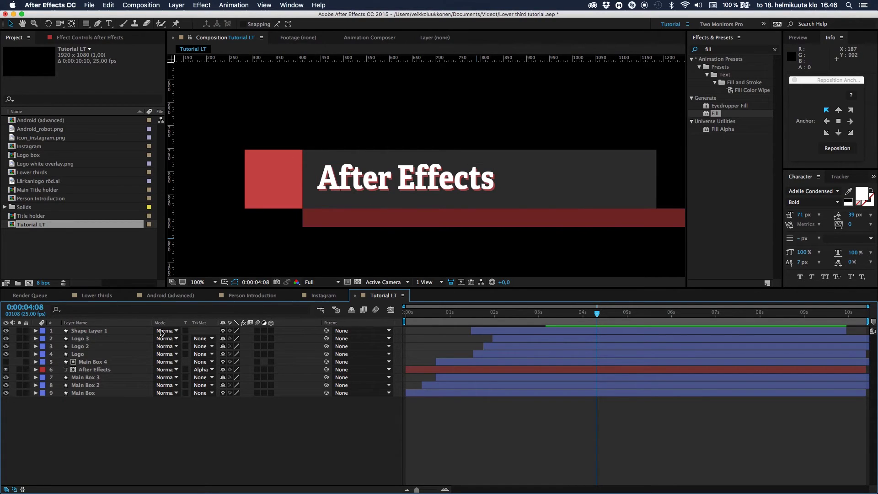
Step: Examine the matted title's reveal frame by frame around 0:00:01:12, comparing it with the growth of Main Box 3
{"action": "left_click", "coordinate": [102, 362]}
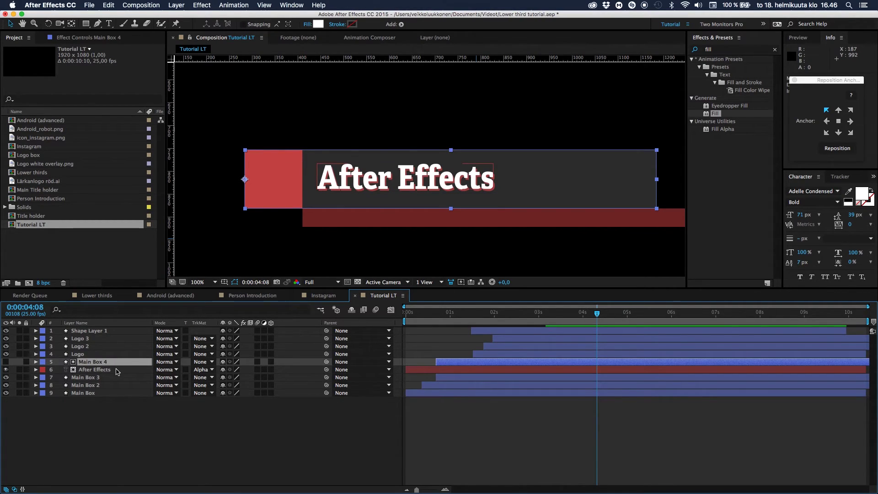
{"action": "left_click", "coordinate": [106, 378]}
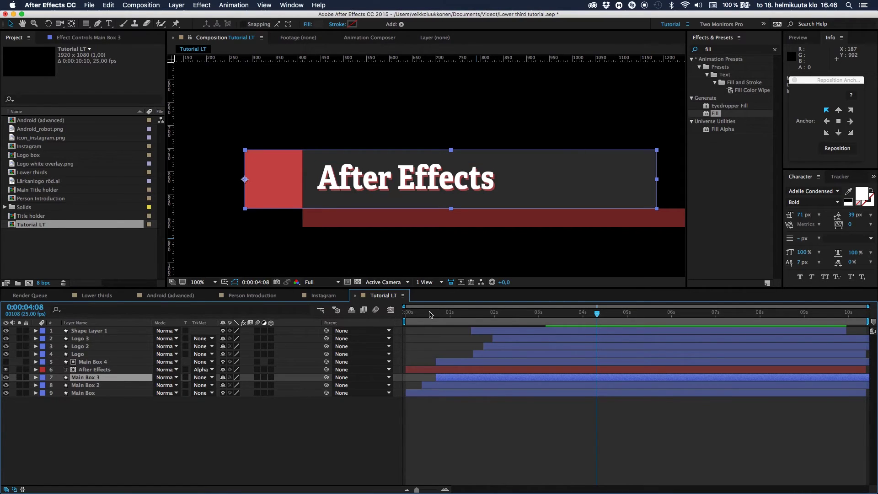
{"action": "left_click_drag", "start_coordinate": [444, 316], "coordinate": [470, 306]}
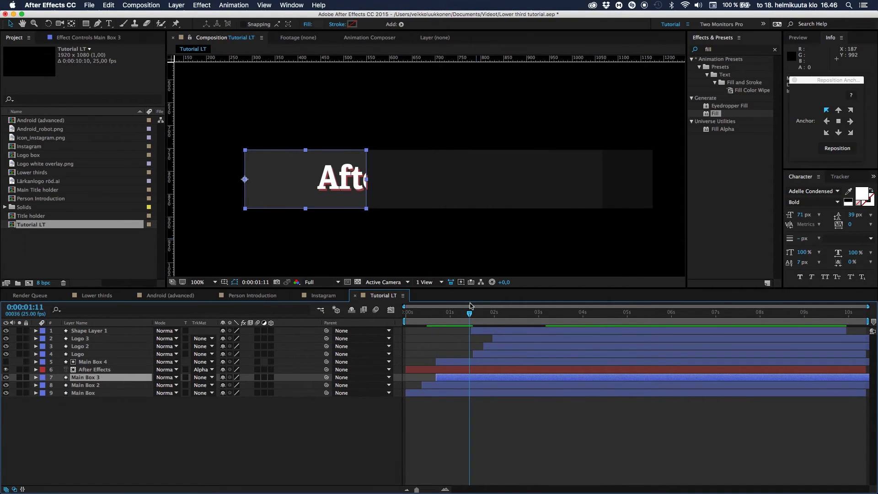
{"action": "left_click", "coordinate": [334, 429]}
{"action": "key", "text": "Page_Down"}
{"action": "key", "text": "Page_Down"}
{"action": "key", "text": "Page_Down"}
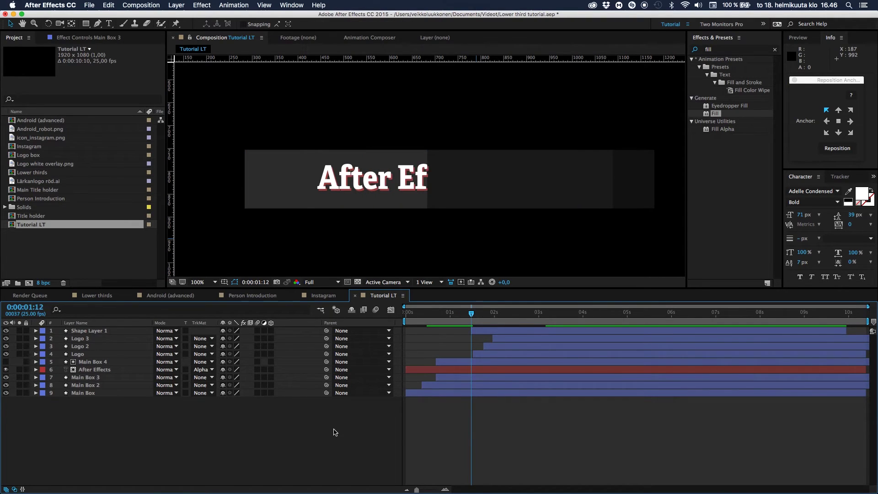
{"action": "key", "text": "Page_Up"}
{"action": "key", "text": "Page_Up"}
{"action": "key", "text": "Page_Up"}
{"action": "key", "text": "Page_Up"}
{"action": "key", "text": "Page_Up"}
{"action": "key", "text": "Page_Down"}
{"action": "key", "text": "Page_Down"}
{"action": "key", "text": "Page_Down"}
{"action": "key", "text": "Page_Down"}
{"action": "key", "text": "Page_Down"}
{"action": "key", "text": "Page_Down"}
{"action": "key", "text": "Page_Down"}
{"action": "key", "text": "Page_Down"}
{"action": "key", "text": "Page_Down"}
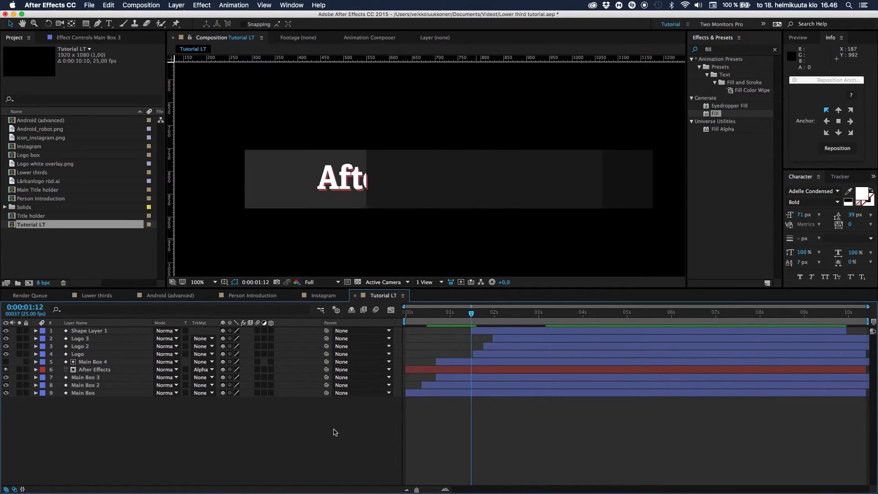
{"action": "key", "text": "Page_Up"}
{"action": "key", "text": "Page_Up"}
{"action": "key", "text": "Page_Up"}
{"action": "key", "text": "Page_Up"}
{"action": "key", "text": "Page_Up"}
{"action": "key", "text": "Page_Up"}
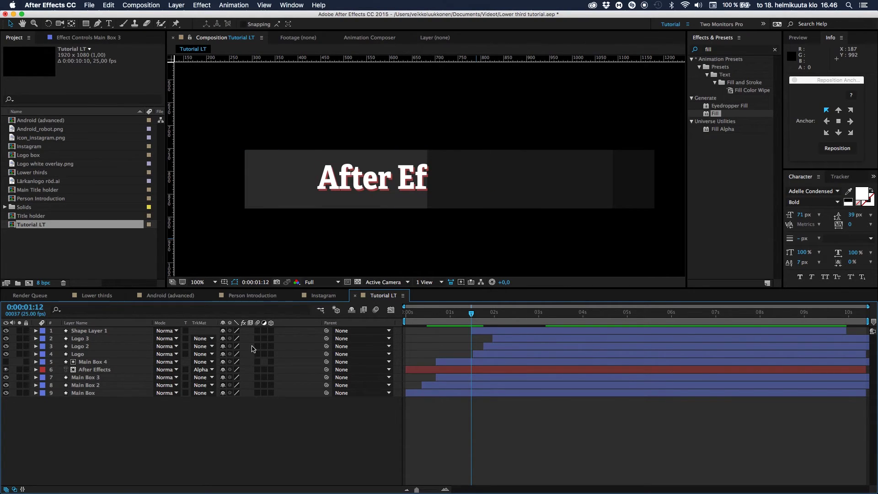
Step: Turn on motion blur for every layer and enable it for the whole composition
{"action": "left_click_drag", "start_coordinate": [259, 331], "coordinate": [259, 407]}
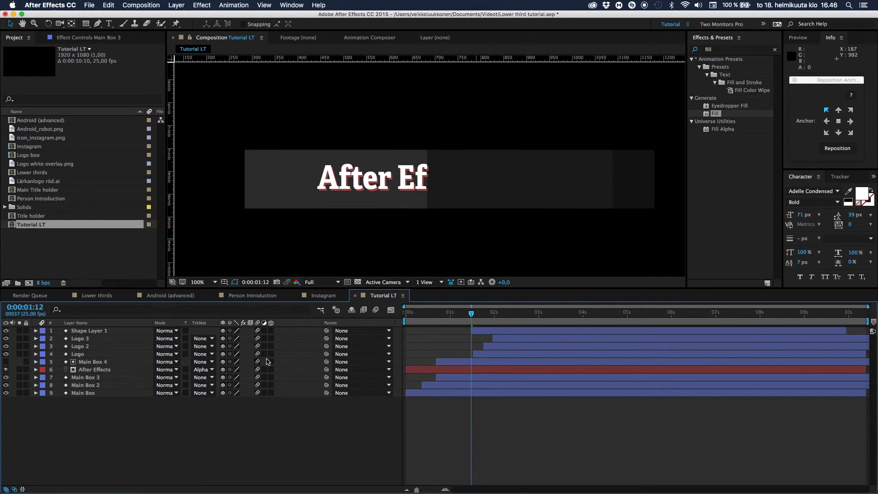
{"action": "left_click", "coordinate": [375, 311]}
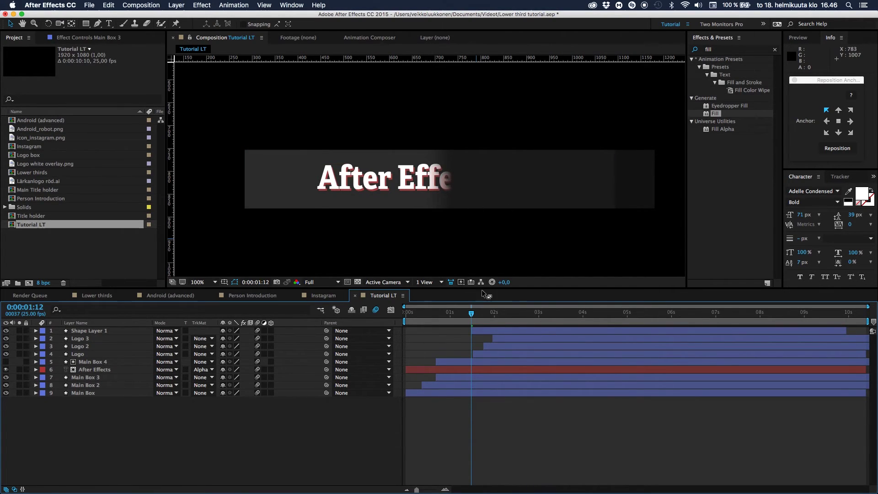
Step: Examine the motion-blurred bars, title and logo squares frame by frame from around 0:00:01:12 to 0:00:02:00 and beyond
{"action": "key", "text": "Page_Up"}
{"action": "key", "text": "Page_Up"}
{"action": "key", "text": "Page_Up"}
{"action": "key", "text": "Page_Down"}
{"action": "key", "text": "Page_Down"}
{"action": "key", "text": "Page_Down"}
{"action": "key", "text": "Page_Down"}
{"action": "key", "text": "Page_Down"}
{"action": "key", "text": "Page_Up"}
{"action": "key", "text": "Page_Up"}
{"action": "key", "text": "Page_Up"}
{"action": "key", "text": "Page_Up"}
{"action": "key", "text": "Page_Up"}
{"action": "key", "text": "Page_Down"}
{"action": "key", "text": "Page_Down"}
{"action": "key", "text": "Page_Down"}
{"action": "key", "text": "Page_Down"}
{"action": "key", "text": "Page_Down"}
{"action": "key", "text": "Page_Down"}
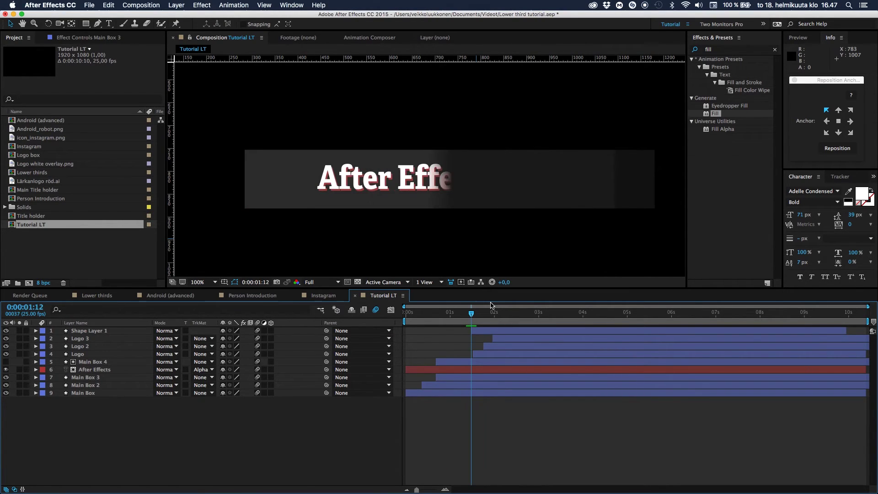
{"action": "key", "text": "Page_Up"}
{"action": "key", "text": "Page_Up"}
{"action": "key", "text": "Page_Up"}
{"action": "key", "text": "Page_Up"}
{"action": "key", "text": "Page_Up"}
{"action": "key", "text": "Page_Down"}
{"action": "key", "text": "Page_Down"}
{"action": "key", "text": "Page_Down"}
{"action": "key", "text": "Page_Down"}
{"action": "key", "text": "Page_Down"}
{"action": "key", "text": "Page_Down"}
{"action": "key", "text": "Page_Down"}
{"action": "key", "text": "Page_Down"}
{"action": "key", "text": "Page_Down"}
{"action": "key", "text": "Page_Down"}
{"action": "key", "text": "Page_Down"}
{"action": "key", "text": "Page_Down"}
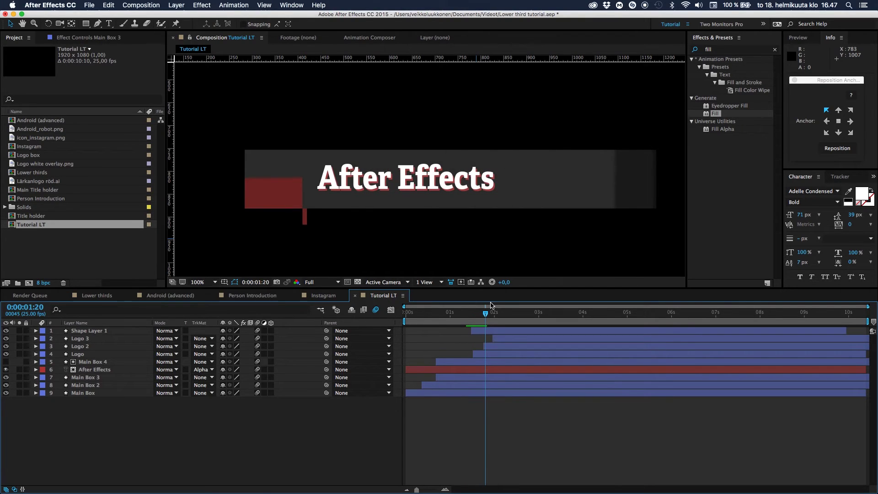
{"action": "key", "text": "Page_Down"}
{"action": "key", "text": "Page_Down"}
{"action": "key", "text": "Page_Down"}
{"action": "key", "text": "comma"}
{"action": "key", "text": "comma"}
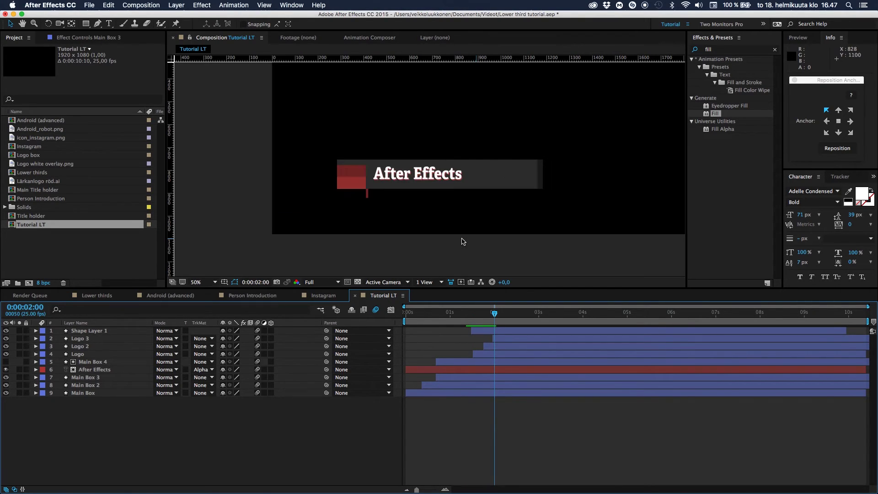
{"action": "left_click_drag", "start_coordinate": [494, 315], "coordinate": [551, 315]}
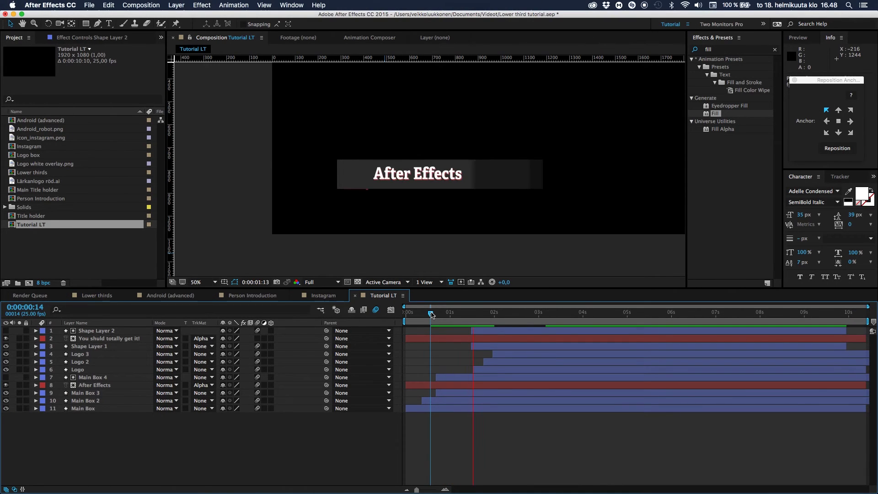
Step: Play and scrub the lower third to check the subtitle's reveal, stopping at 0:00:02:23
{"action": "key", "text": "space"}
{"action": "left_click_drag", "start_coordinate": [442, 316], "coordinate": [525, 321]}
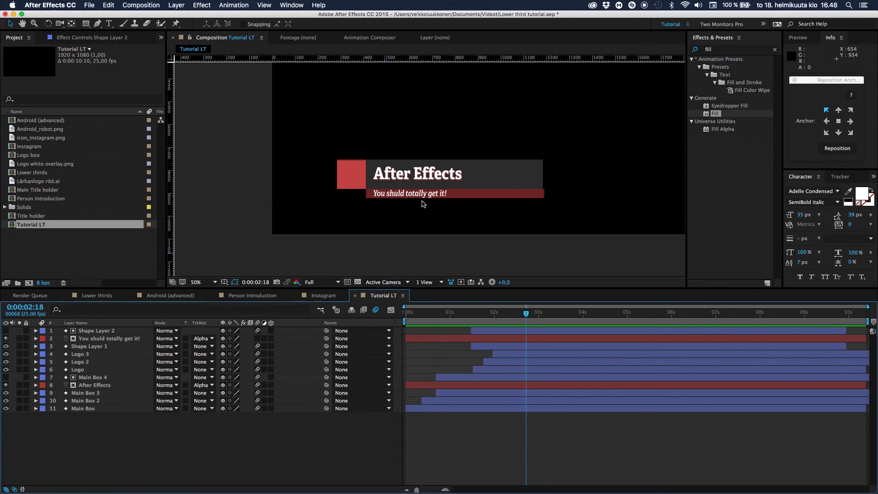
{"action": "left_click_drag", "start_coordinate": [468, 317], "coordinate": [536, 325]}
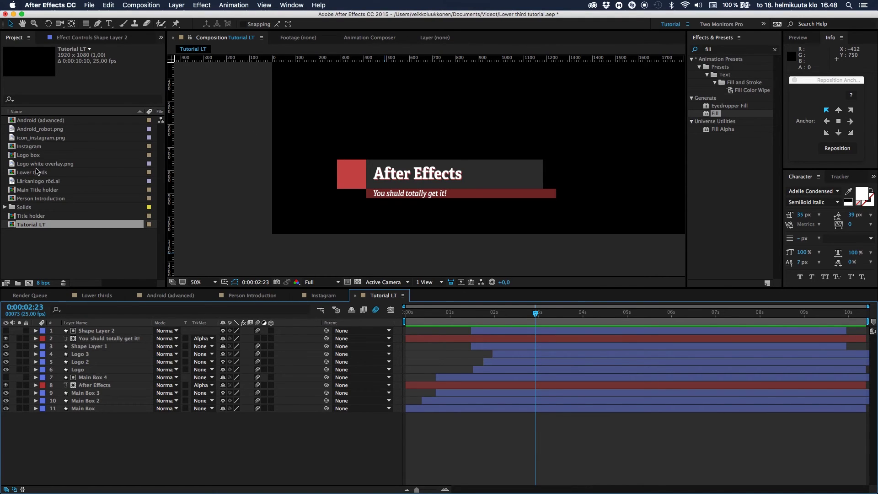
Step: Add Logo white overlay.png as the top layer, place it over the red square and scale it to 13%
{"action": "left_click_drag", "start_coordinate": [53, 164], "coordinate": [89, 330]}
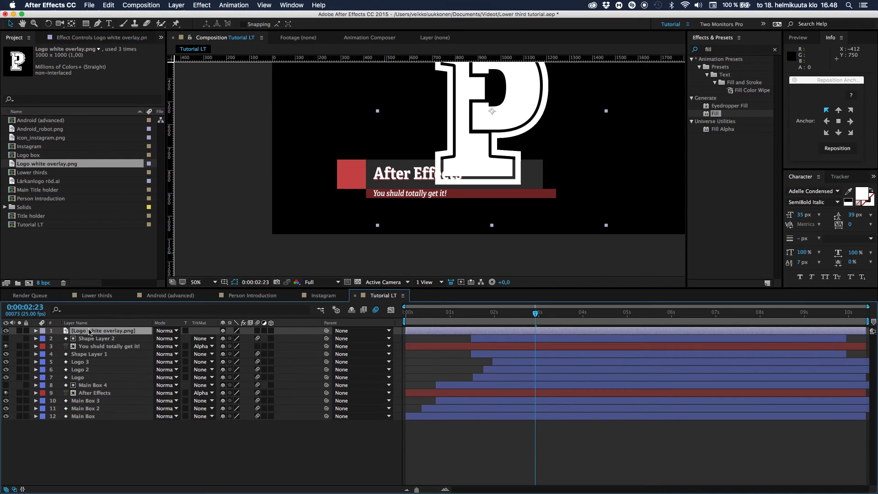
{"action": "left_click_drag", "start_coordinate": [488, 125], "coordinate": [351, 190]}
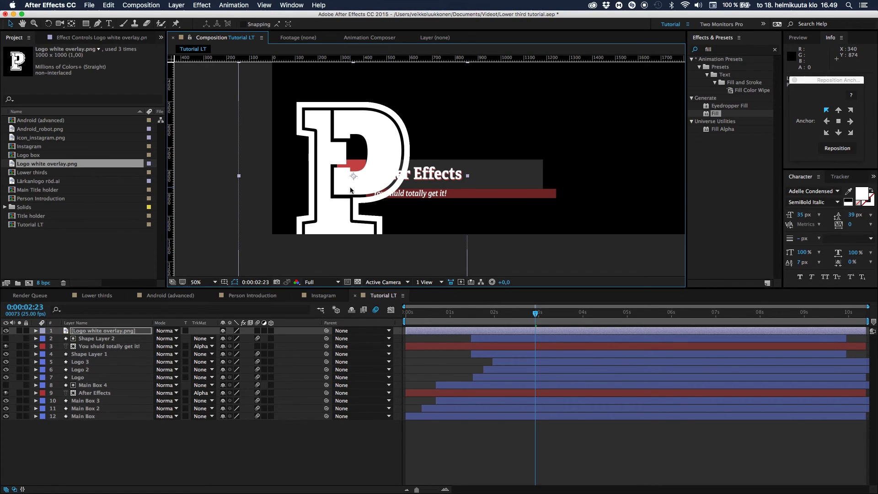
{"action": "key", "text": "s"}
{"action": "left_click_drag", "start_coordinate": [236, 338], "coordinate": [200, 342]}
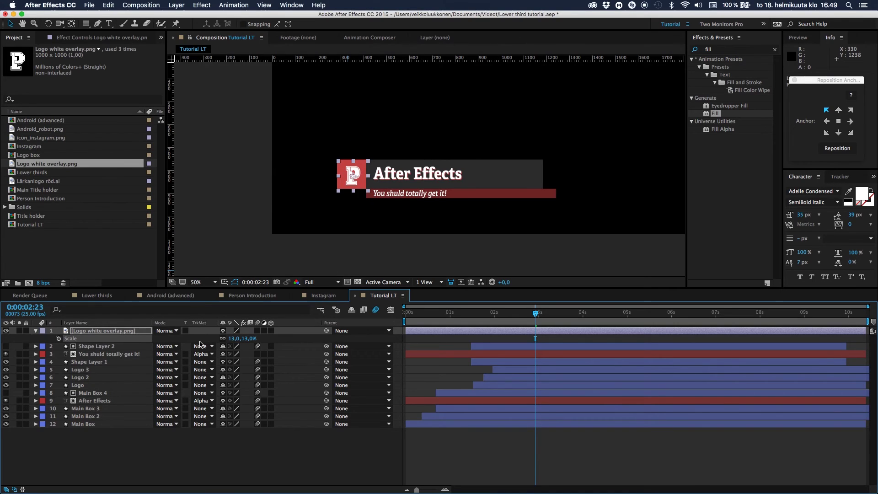
Step: Nudge the white P logo slightly left and up so it is centered in the red square
{"action": "key", "text": "shift+Left"}
{"action": "key", "text": "Right"}
{"action": "key", "text": "Right"}
{"action": "key", "text": "Right"}
{"action": "key", "text": "Up"}
{"action": "key", "text": "Up"}
{"action": "key", "text": "Up"}
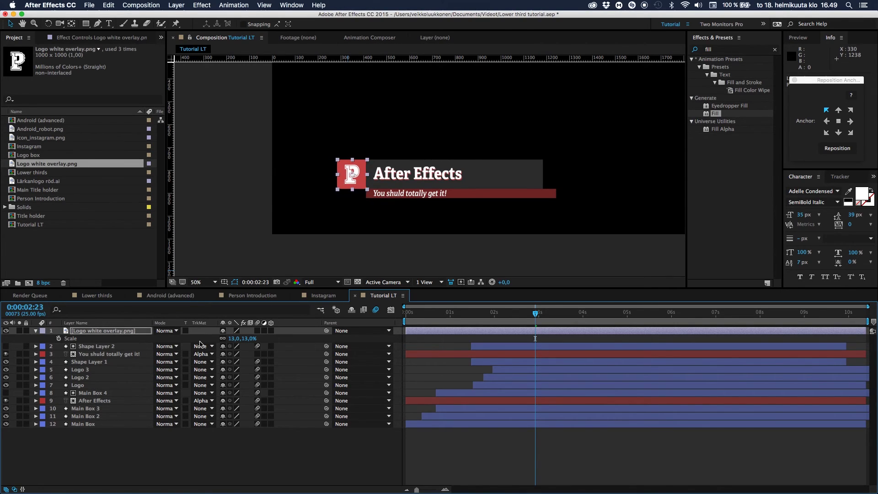
{"action": "left_click", "coordinate": [183, 473]}
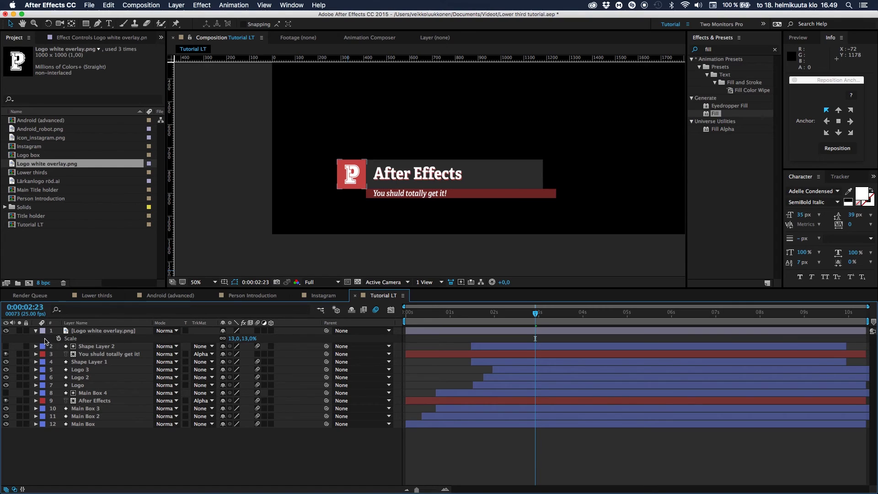
{"action": "left_click", "coordinate": [96, 334]}
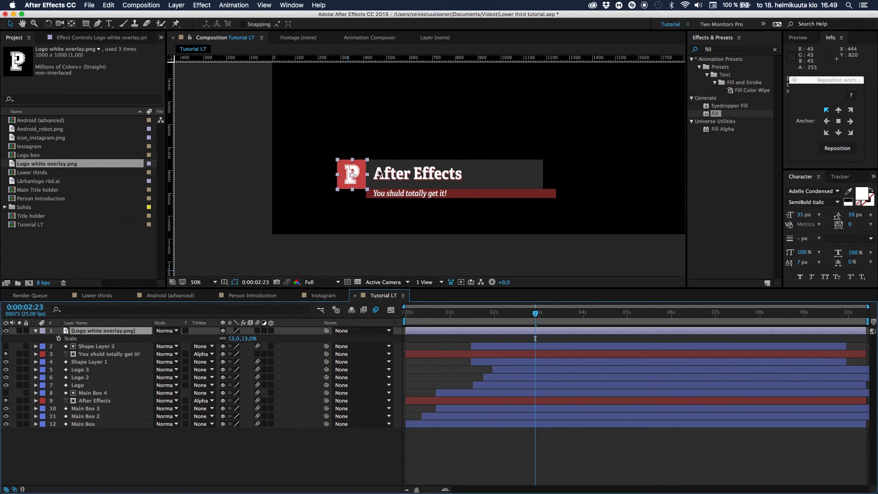
{"action": "key", "text": "period"}
{"action": "key", "text": "period"}
{"action": "key", "text": "comma"}
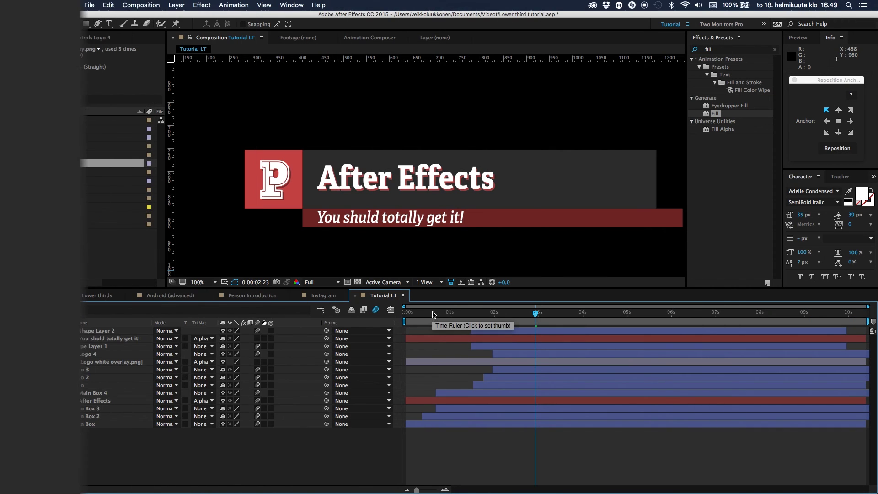
Step: Play and scrub the finished lower third to check the logo, title and subtitle reveals up to 0:00:03:21
{"action": "left_click", "coordinate": [429, 314]}
{"action": "key", "text": "space"}
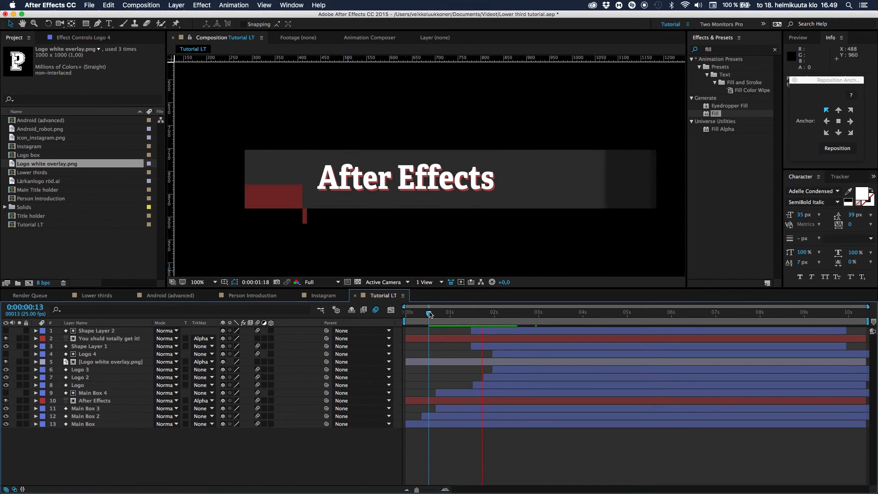
{"action": "key", "text": "space"}
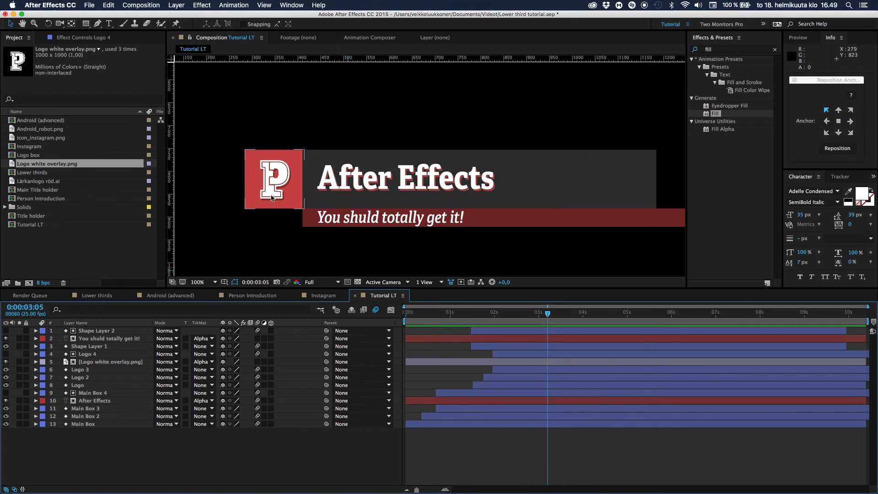
{"action": "left_click_drag", "start_coordinate": [511, 313], "coordinate": [477, 329]}
{"action": "left_click_drag", "start_coordinate": [488, 324], "coordinate": [570, 316]}
{"action": "key", "text": "comma"}
{"action": "key", "text": "comma"}
{"action": "left_click_drag", "start_coordinate": [463, 323], "coordinate": [577, 285]}
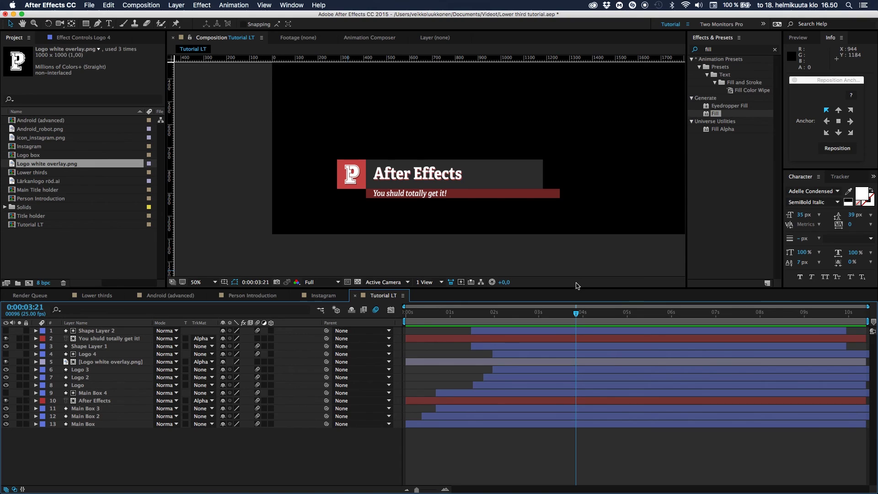
Step: Open the Lower thirds composition and preview its Android, Instagram and Person Introduction animations up to 0:00:03:20
{"action": "left_click", "coordinate": [97, 297]}
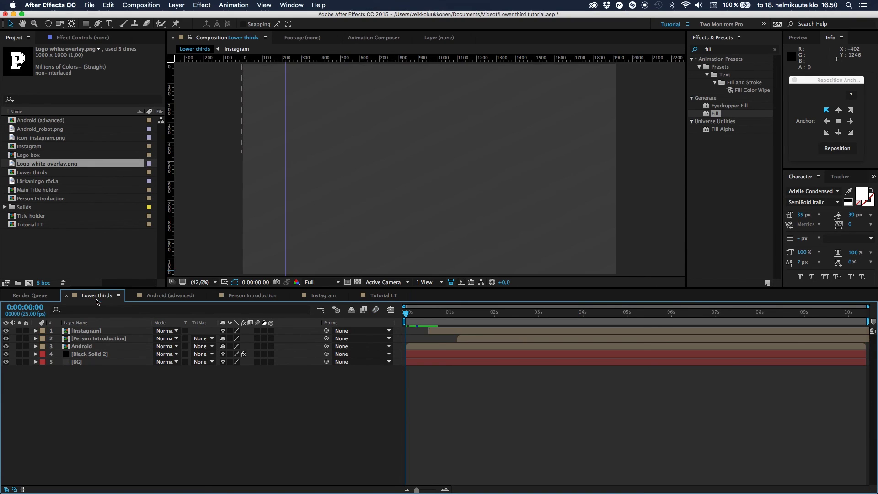
{"action": "key", "text": "space"}
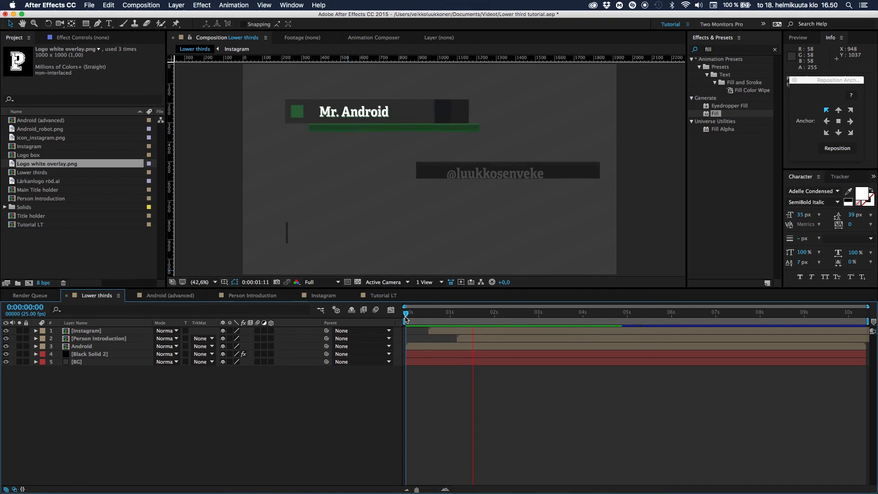
{"action": "key", "text": "space"}
{"action": "left_click_drag", "start_coordinate": [416, 315], "coordinate": [510, 331]}
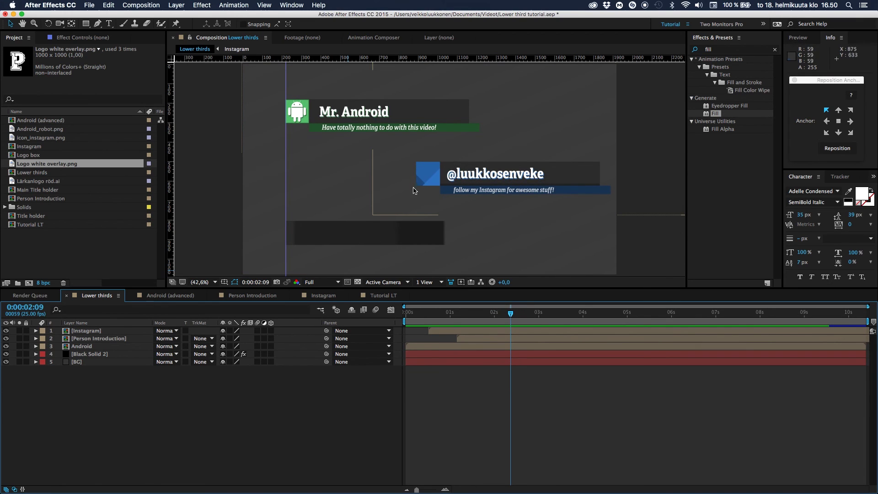
{"action": "left_click_drag", "start_coordinate": [506, 318], "coordinate": [573, 320]}
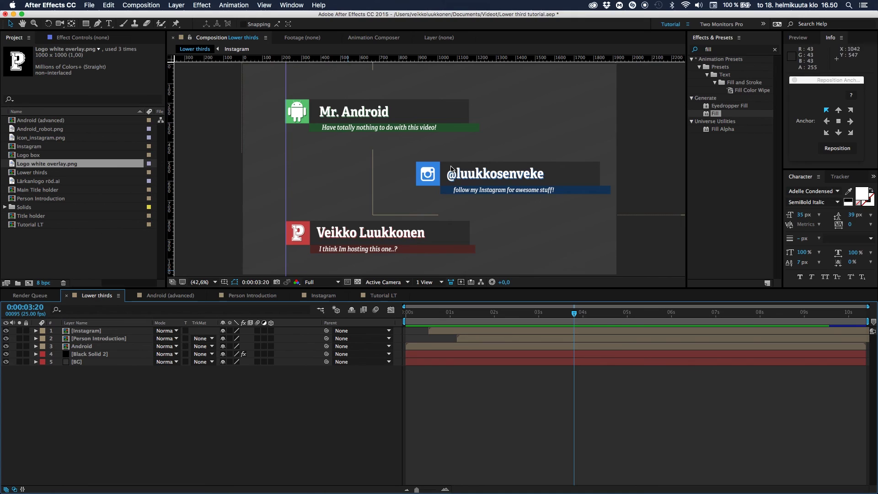